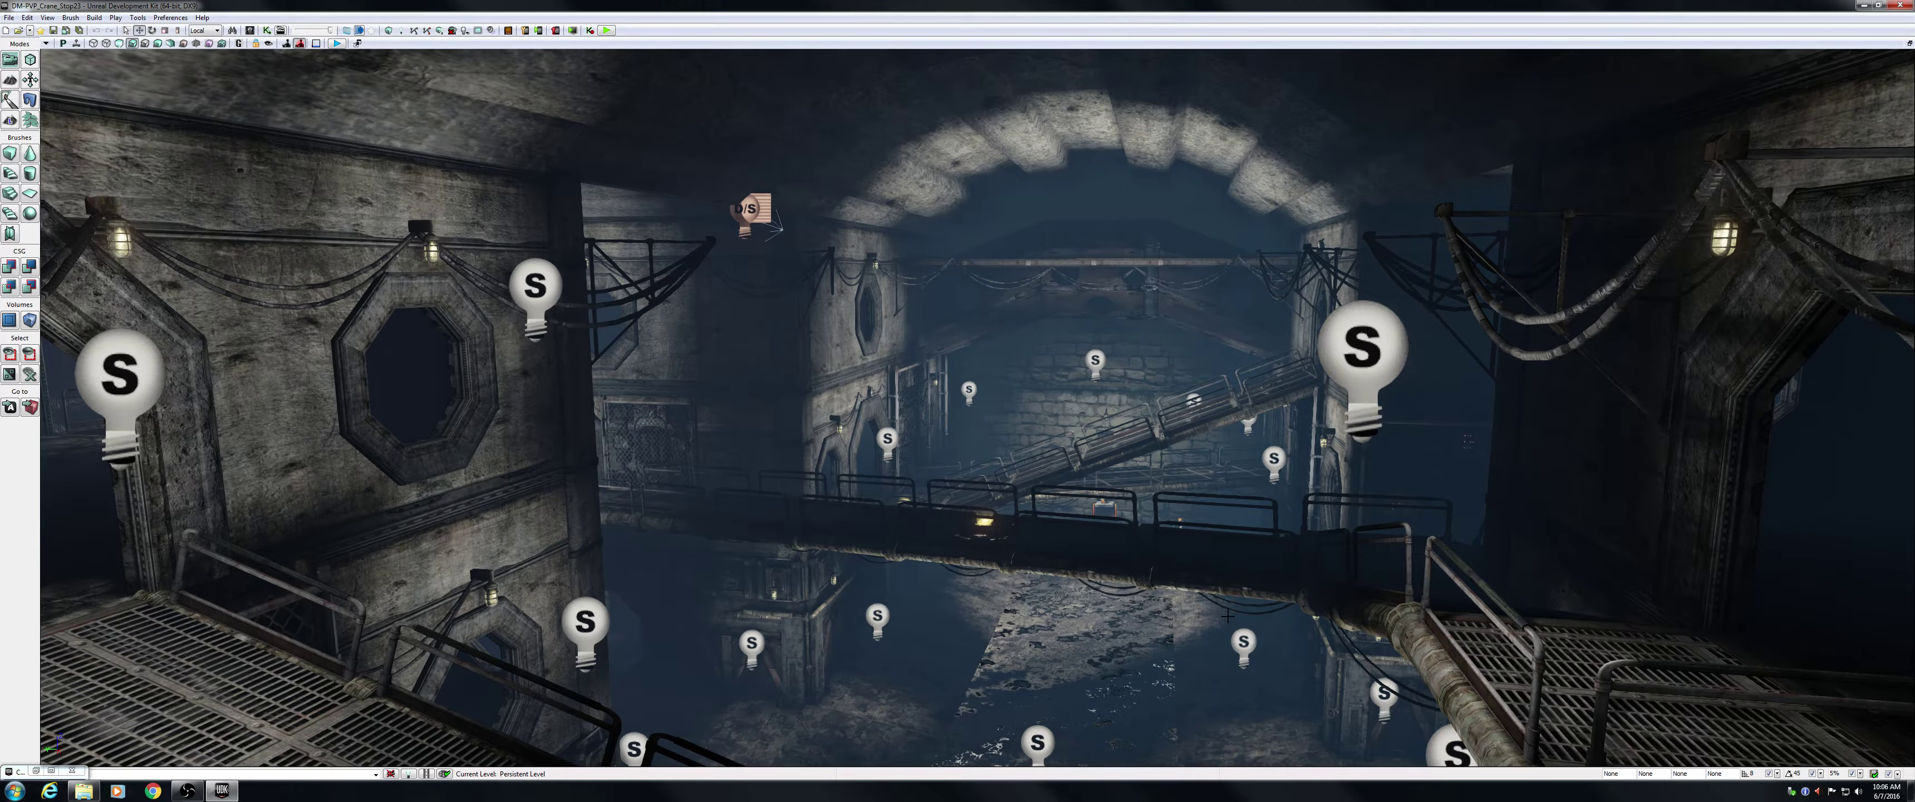
Hide the editor icons in the viewport and survey the level from the upper walkways out to the rooftops.
right_drag(1225, 630, 1791, 532)
key(g)
key(w)
right_drag(1257, 407, 1288, 410)
key(w)
key(e)
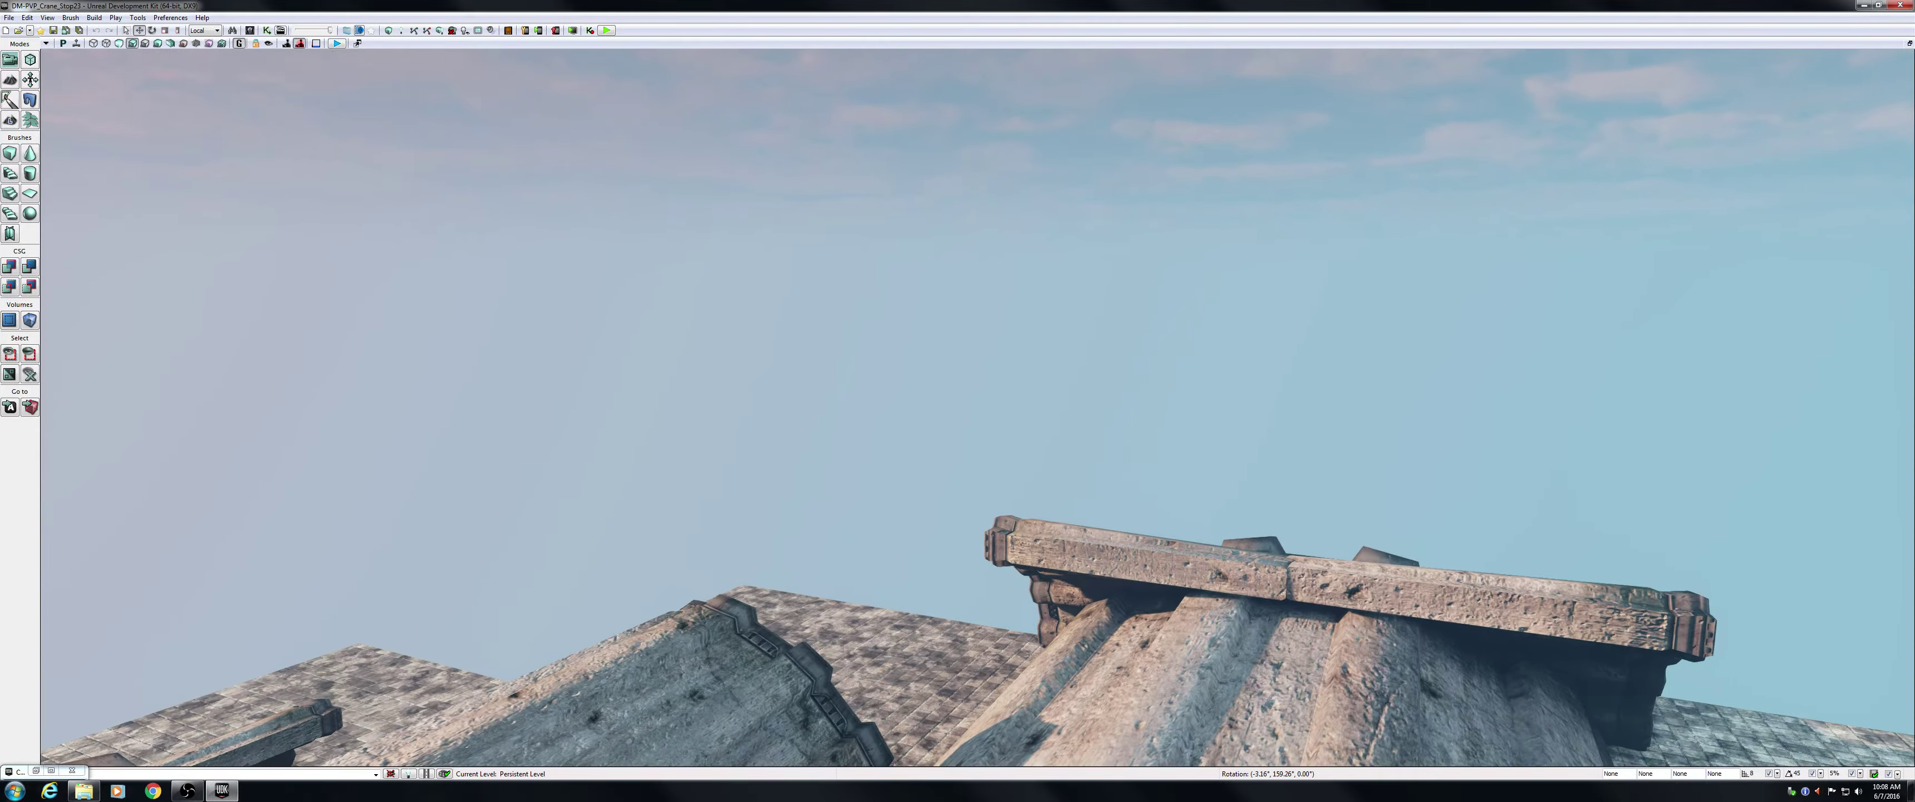
Inspect the metal walkways, the ground floor and the dark corridor beside the large metal pipe.
key(q)
right_drag(1287, 409, 1283, 424)
right_drag(1015, 418, 1008, 416)
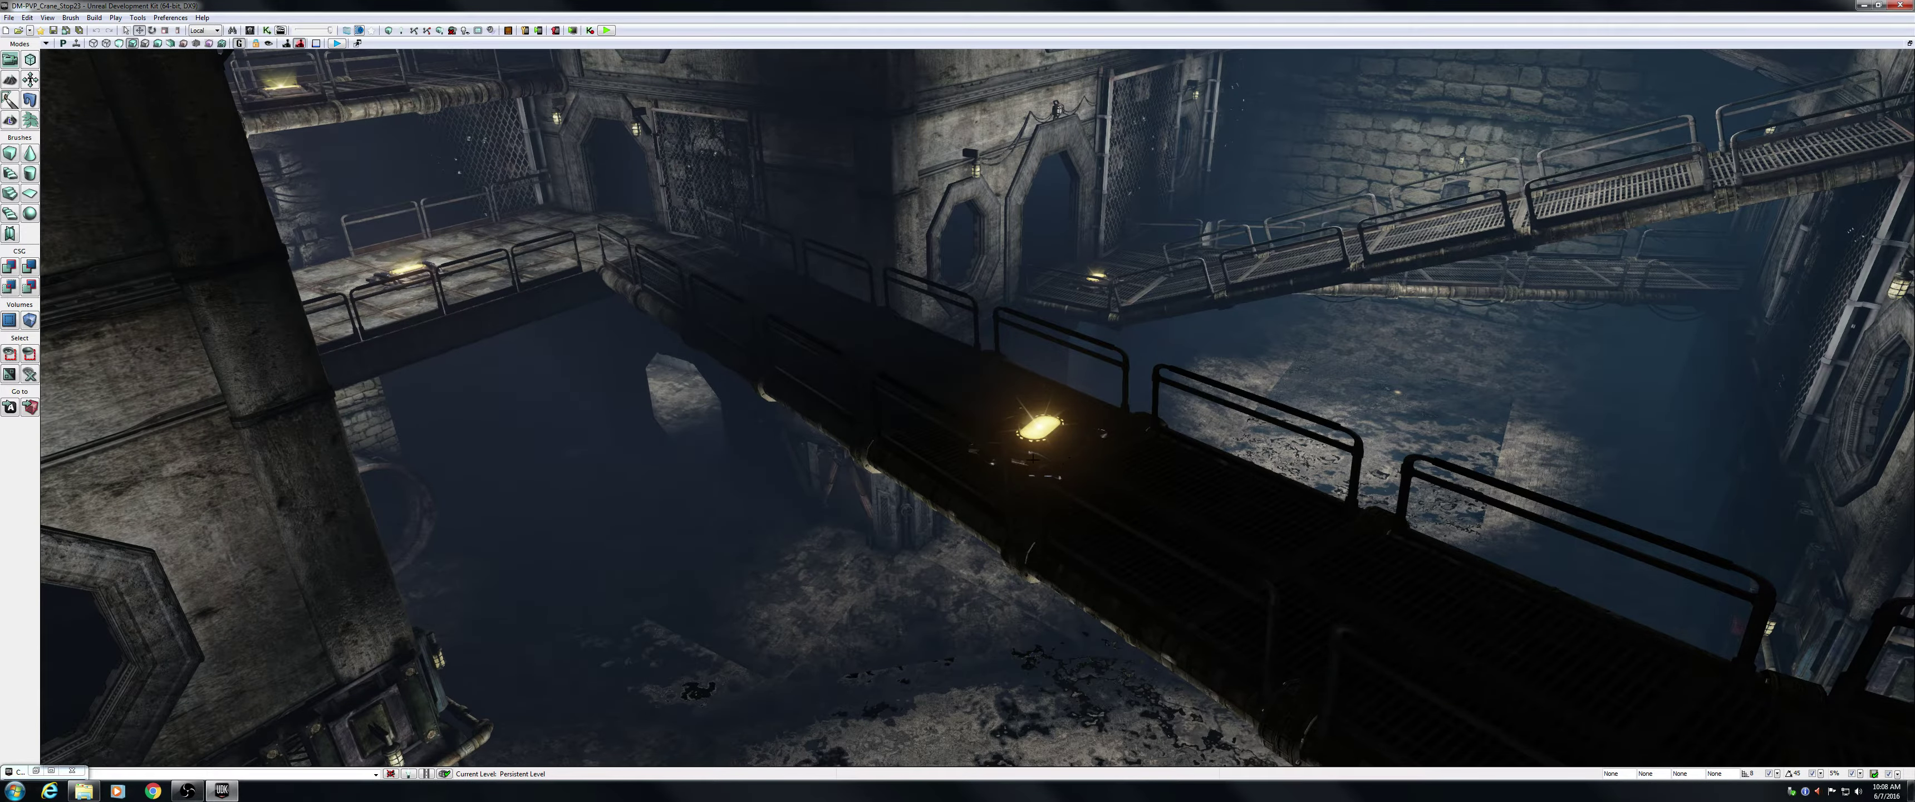
right_drag(1009, 414, 1008, 414)
right_drag(975, 491, 975, 481)
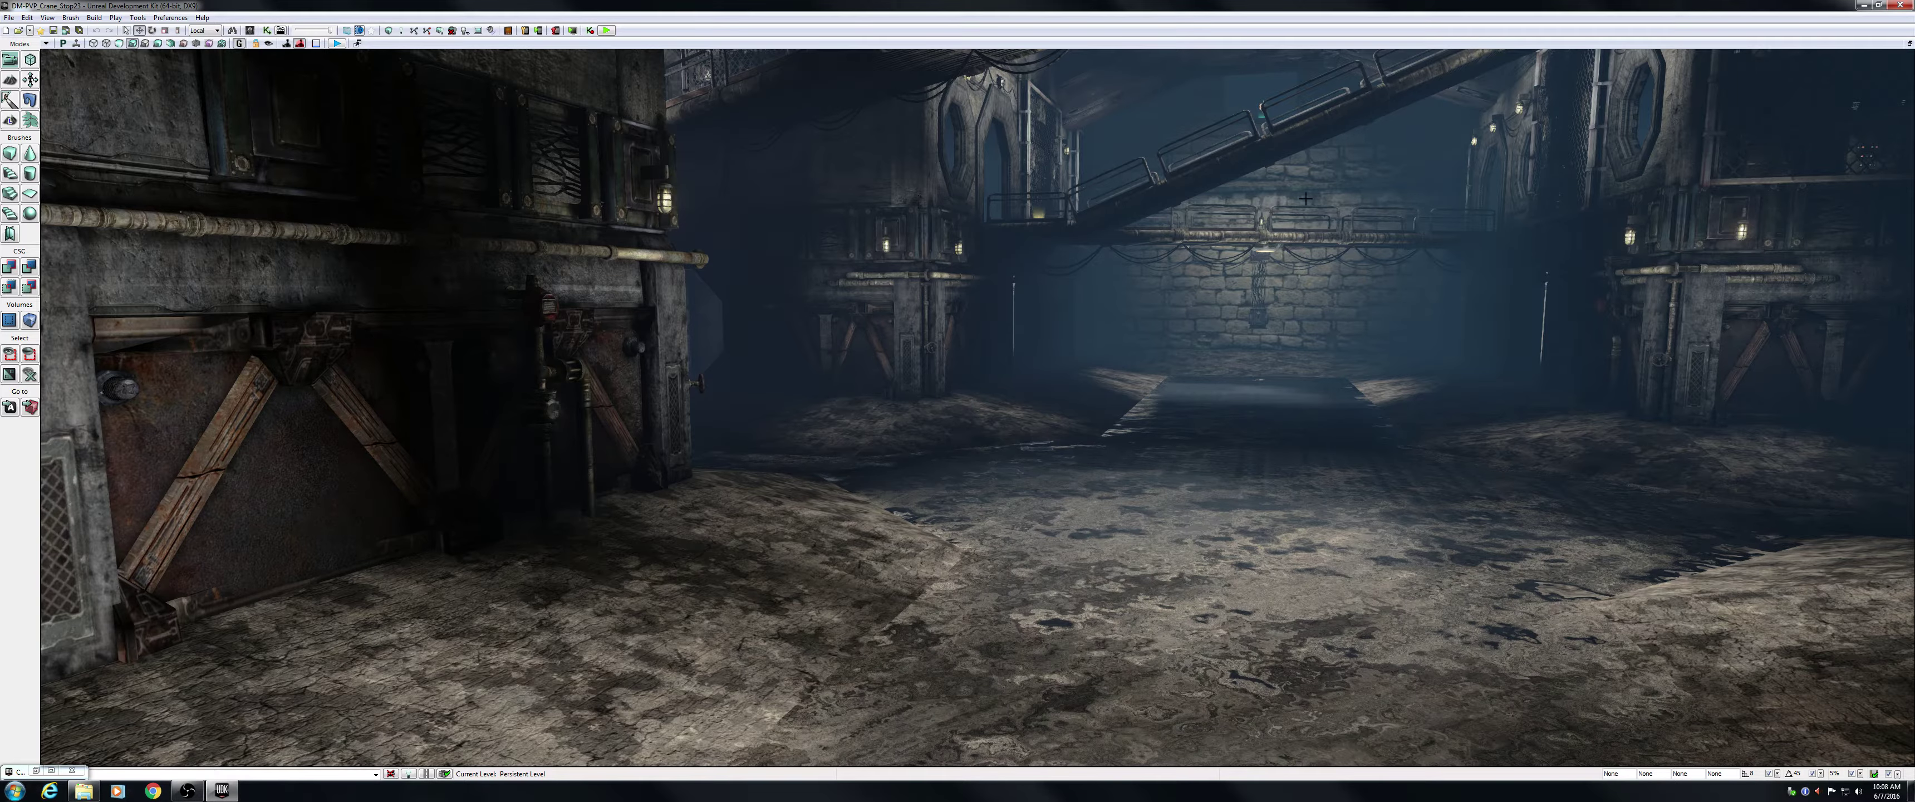
right_drag(1409, 383, 1408, 383)
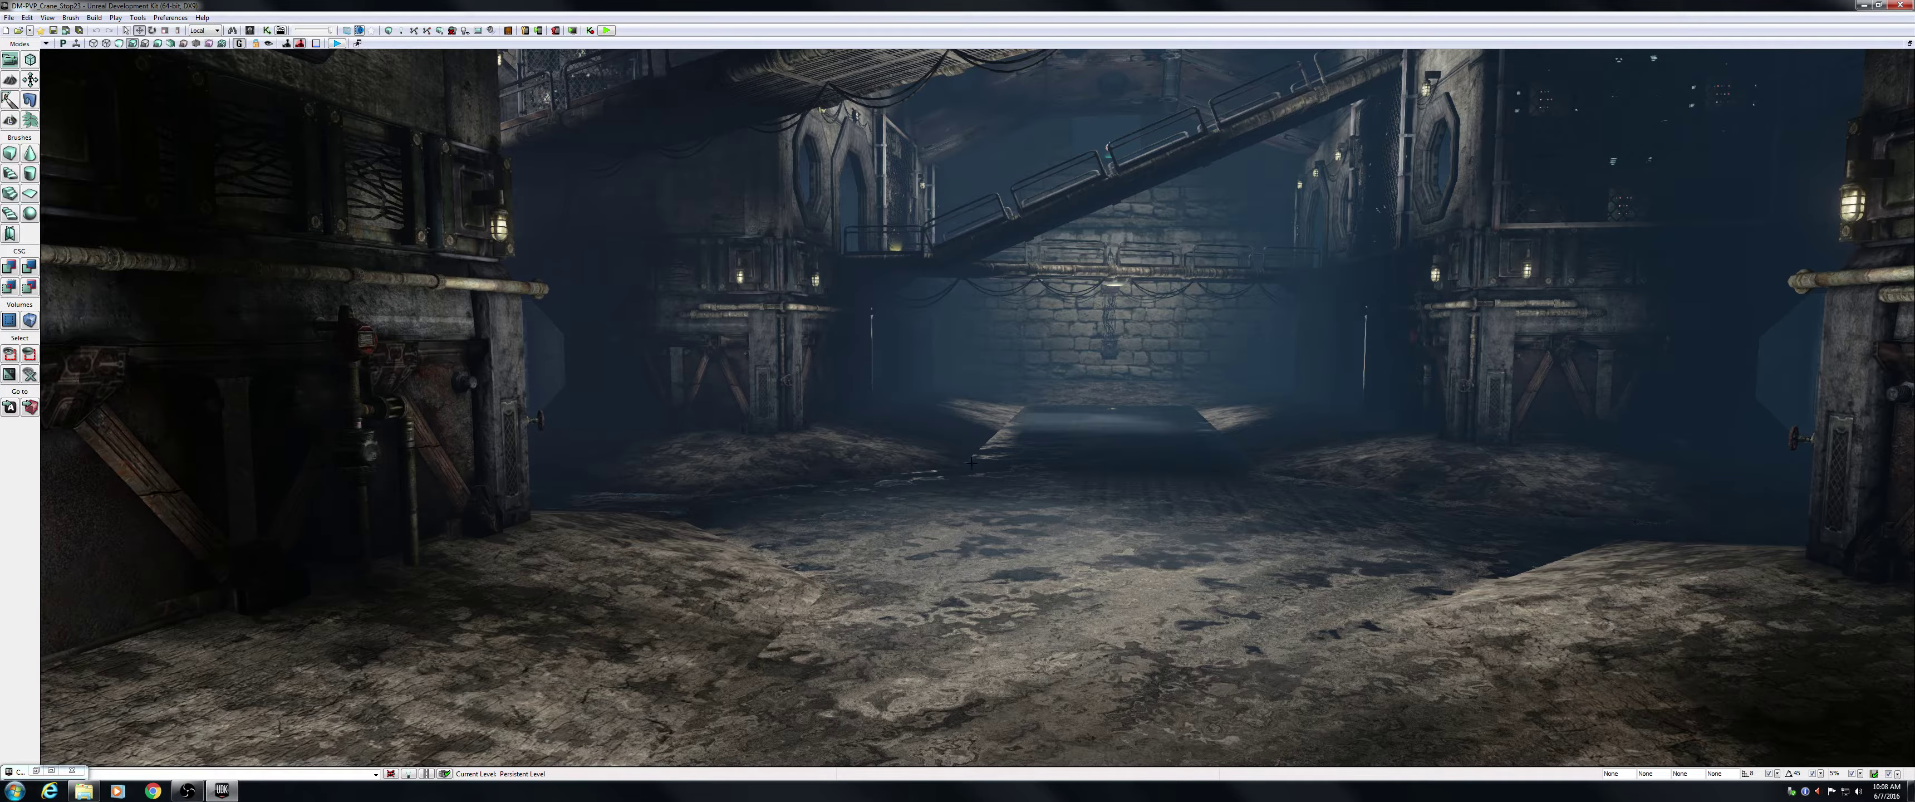
right_drag(874, 498, 874, 498)
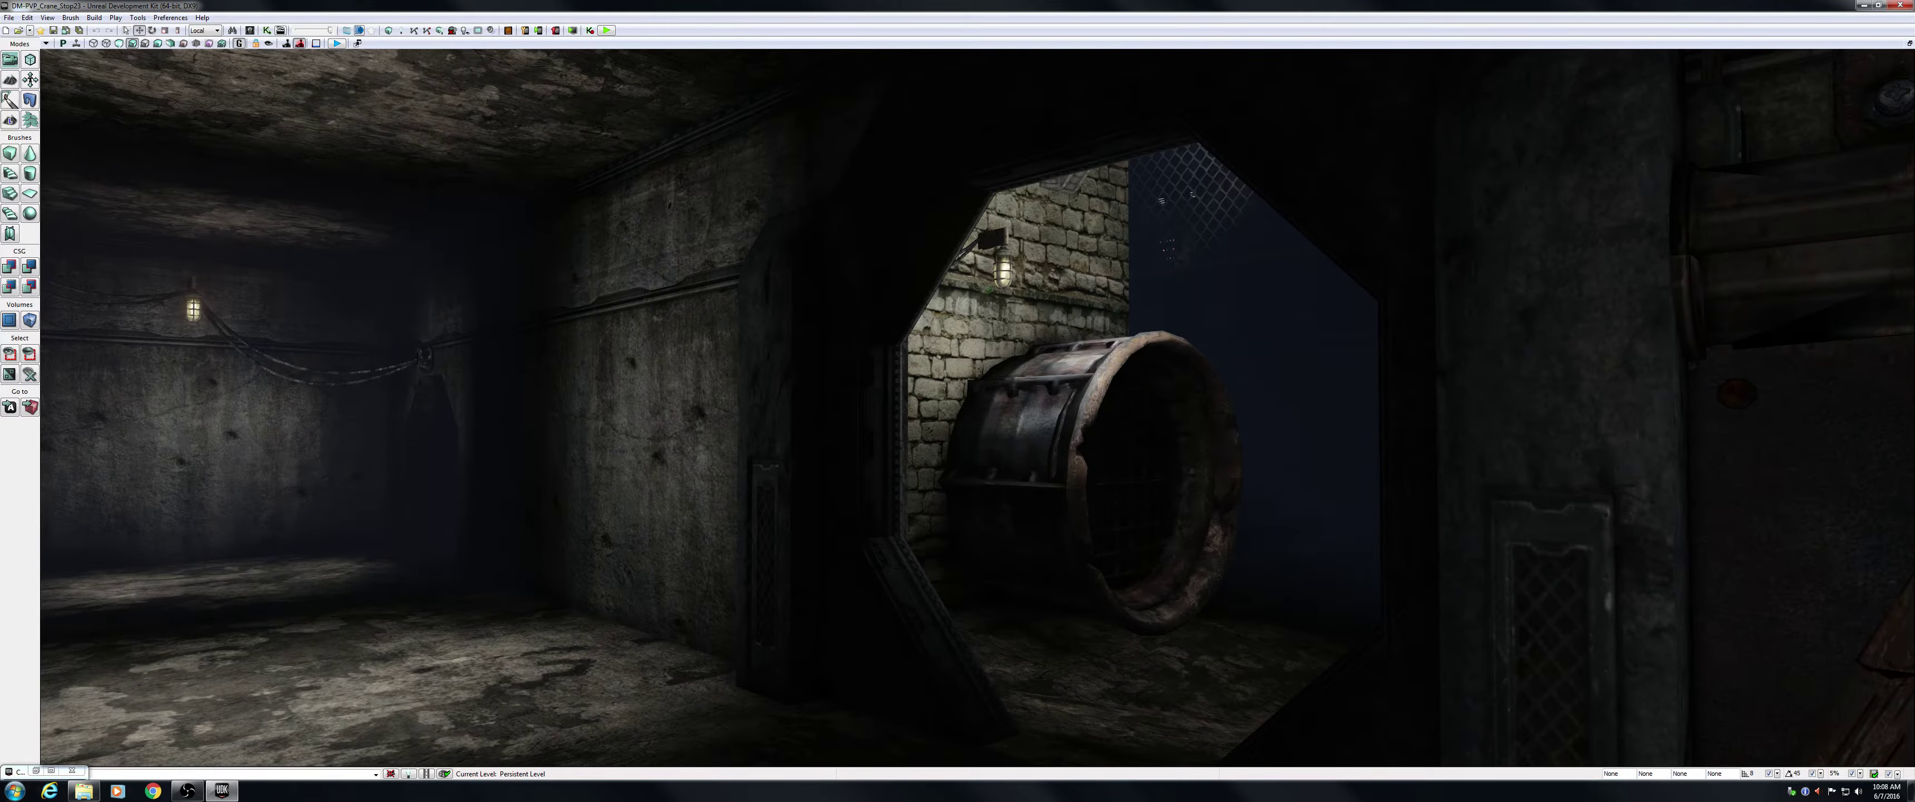
right_drag(711, 443, 711, 442)
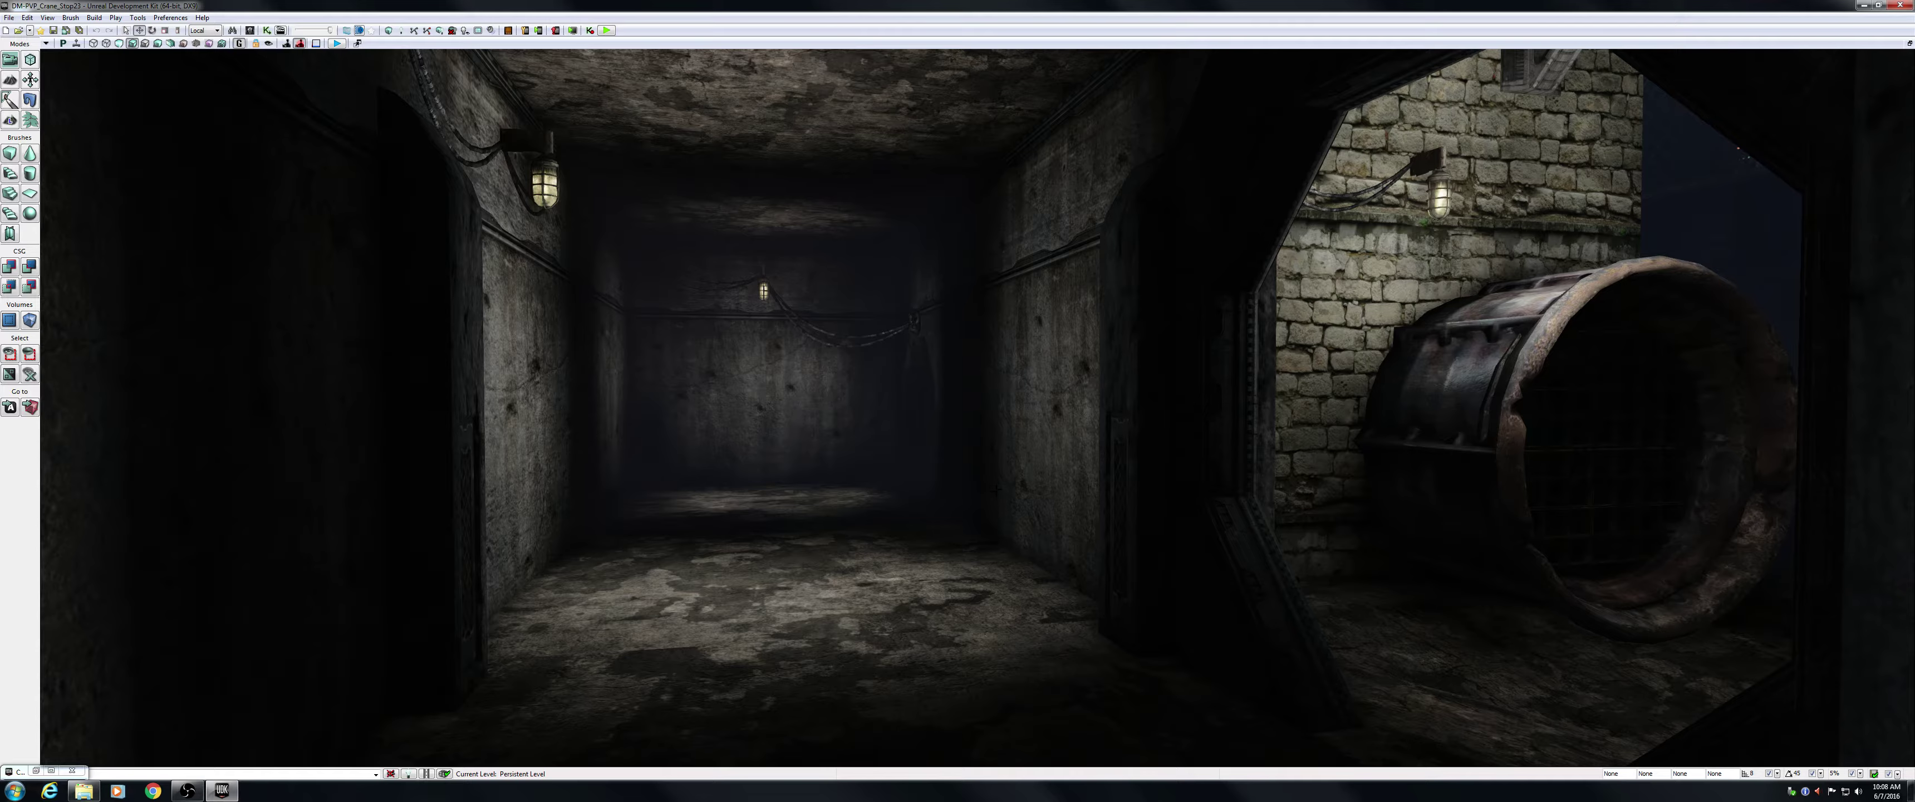
right_drag(996, 490, 535, 224)
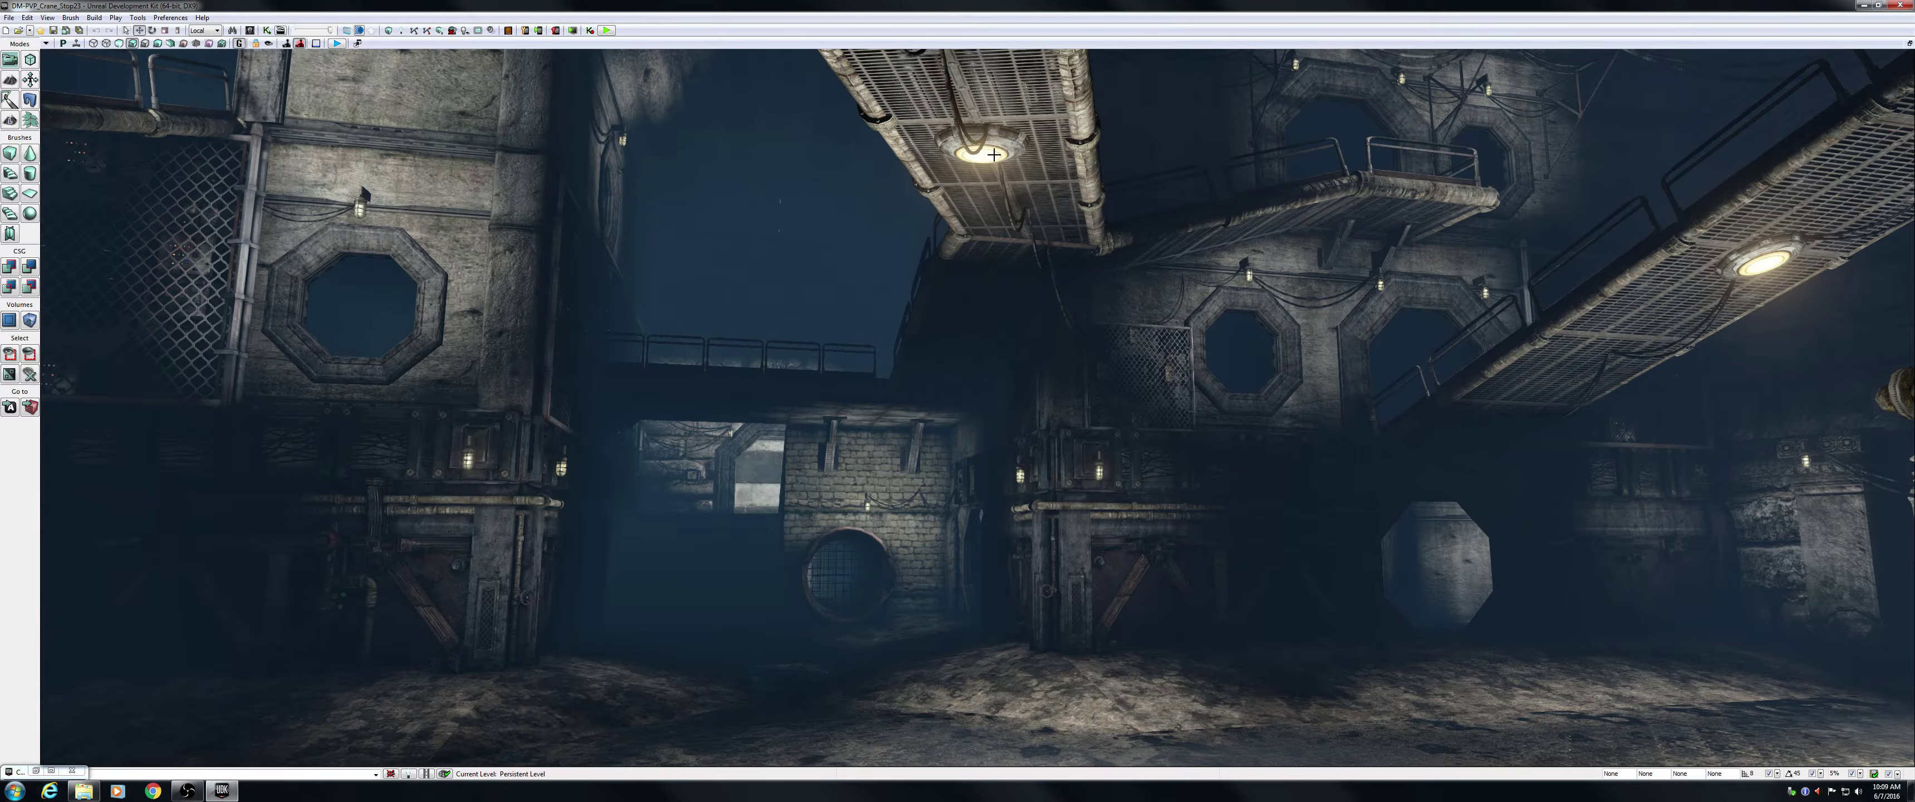
Examine the grated pipe opening in the brick wall on the ground floor and the doorway beside it.
right_drag(1028, 405, 735, 367)
key(w)
key(w)
key(a)
mouse_move(848, 351)
right_down()
mouse_move(846, 463)
mouse_move(847, 351)
right_up()
key(s)
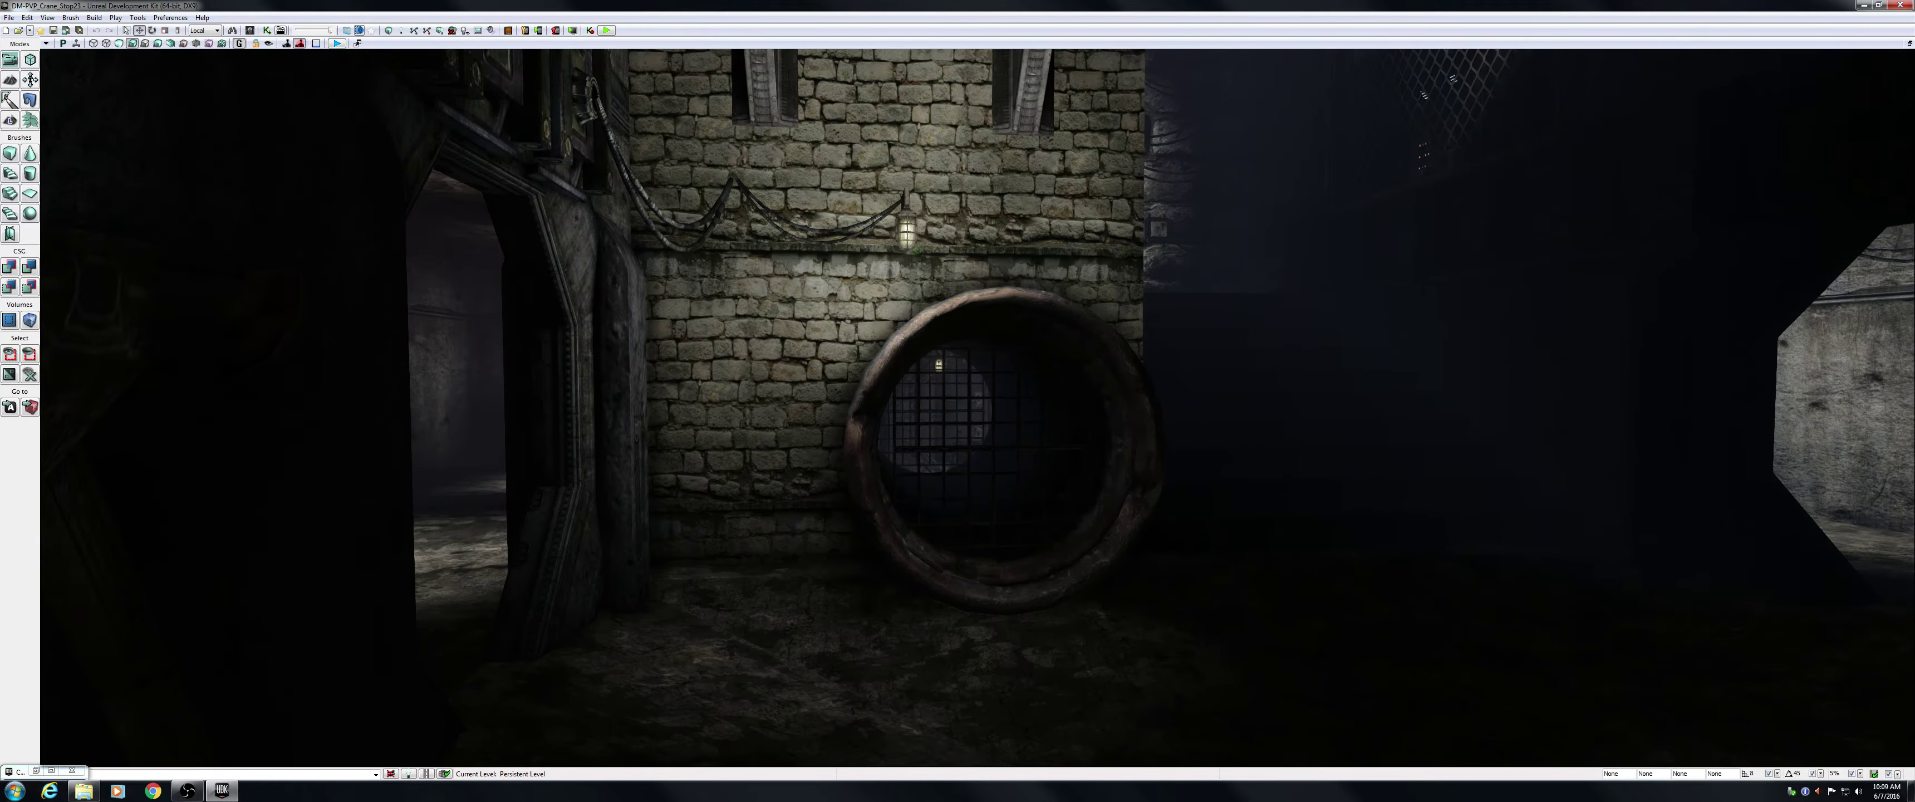
key(d)
right_drag(1028, 460, 942, 459)
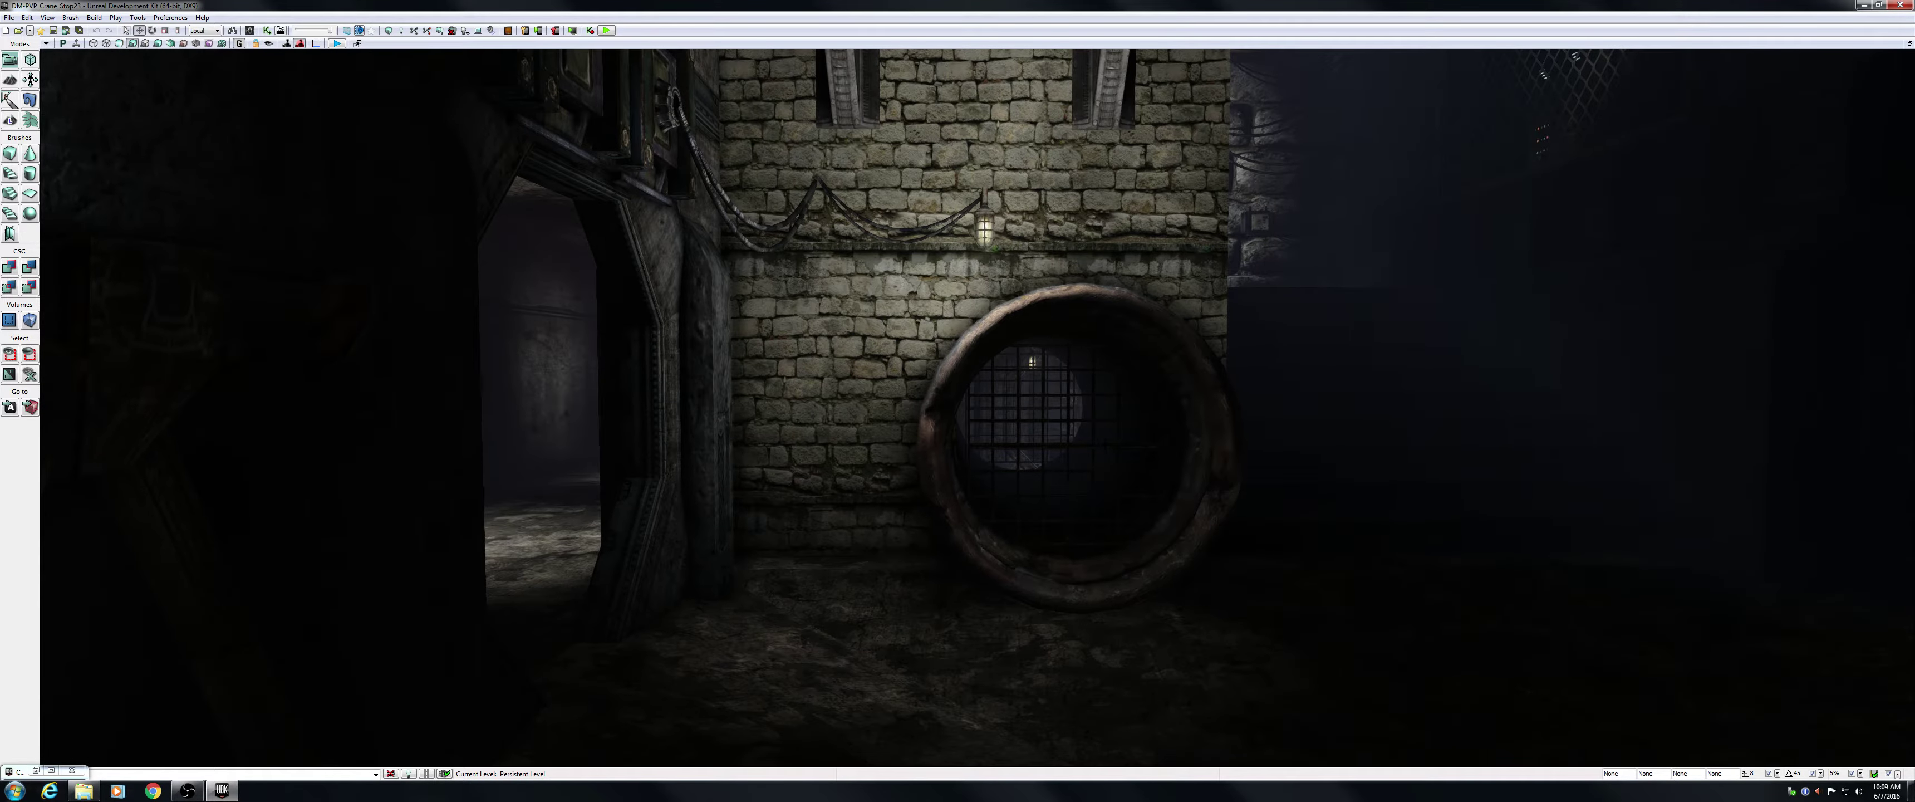
right_drag(1005, 449, 933, 446)
key(w)
Examine the tunnel beside the grated pipe, including its floor lamp, caged wall lamps and double doors.
right_drag(751, 352, 863, 381)
key(w)
key(s)
key(a)
key(a)
key(d)
right_drag(1265, 396, 1266, 396)
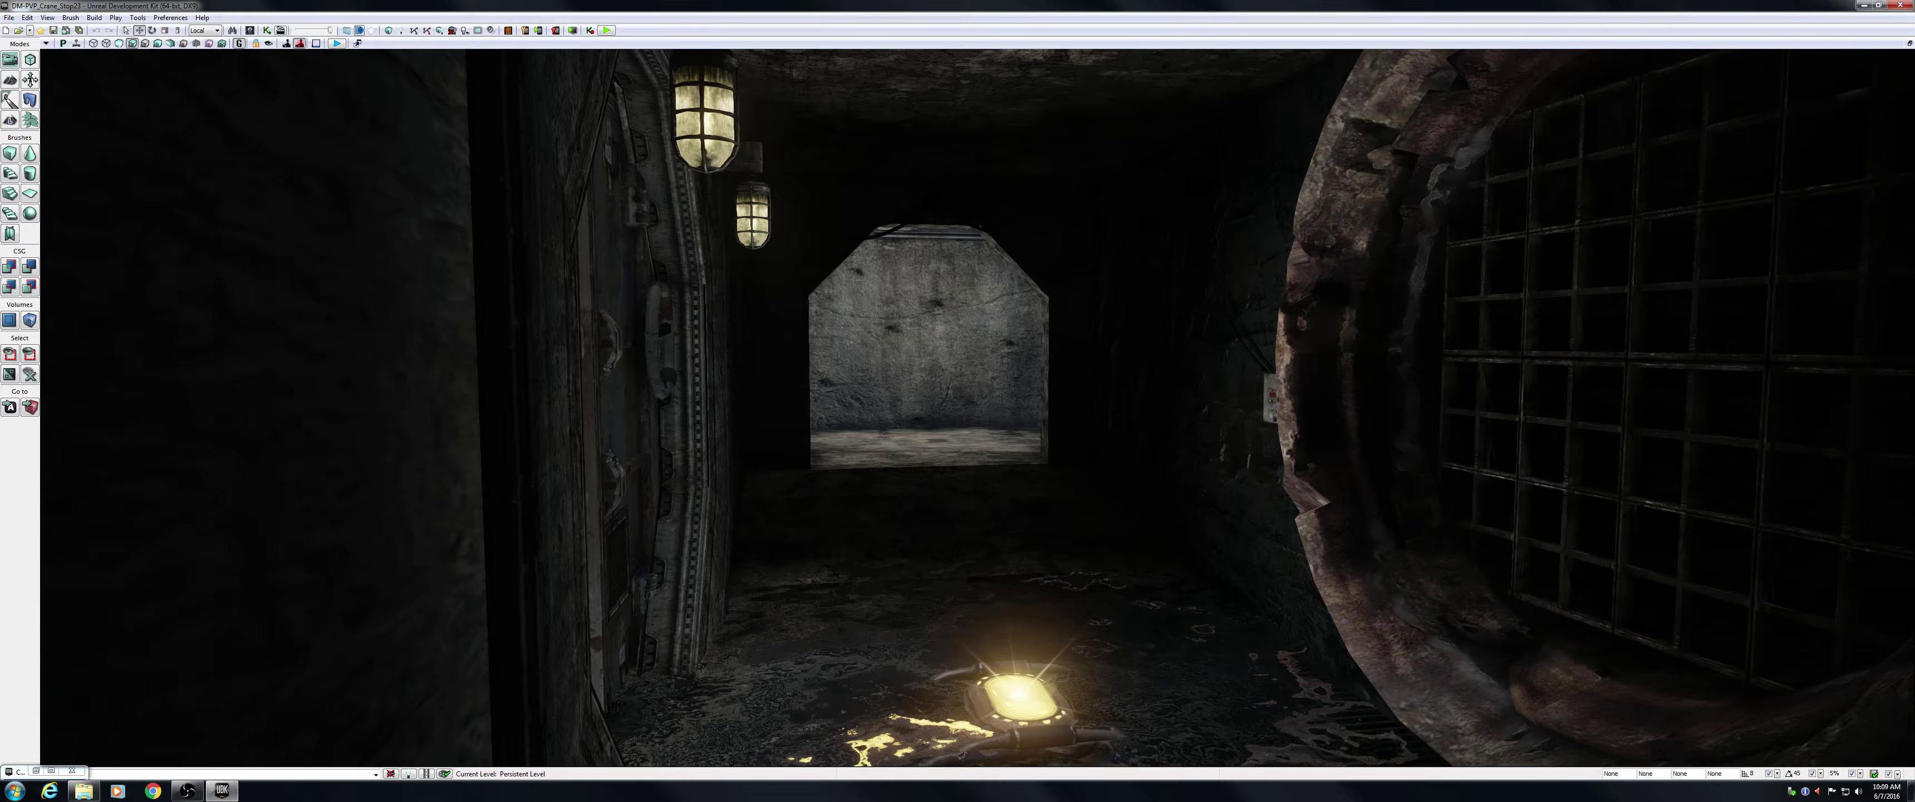
key(d)
right_drag(978, 408, 894, 398)
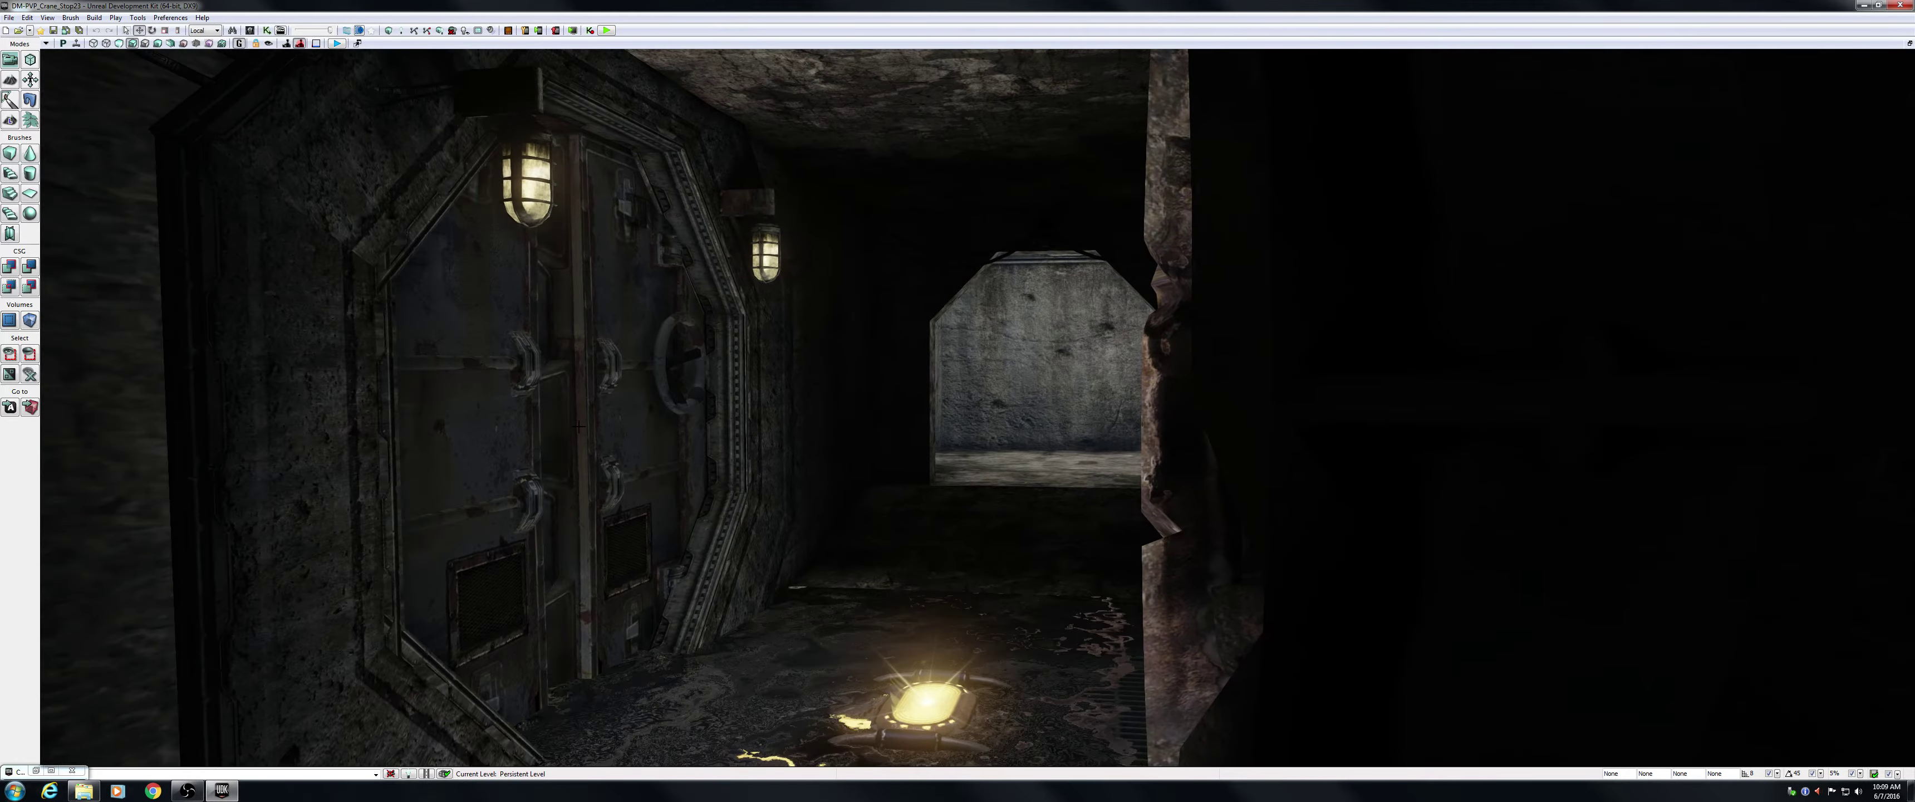
Inspect the concrete room with the octagonal double door, its ceiling and hanging cables.
mouse_move(606, 399)
right_down()
mouse_move(661, 417)
mouse_move(644, 387)
mouse_move(796, 378)
mouse_move(640, 385)
right_up()
key(w)
drag(884, 341, 799, 348)
right_drag(799, 348, 814, 345)
key(s)
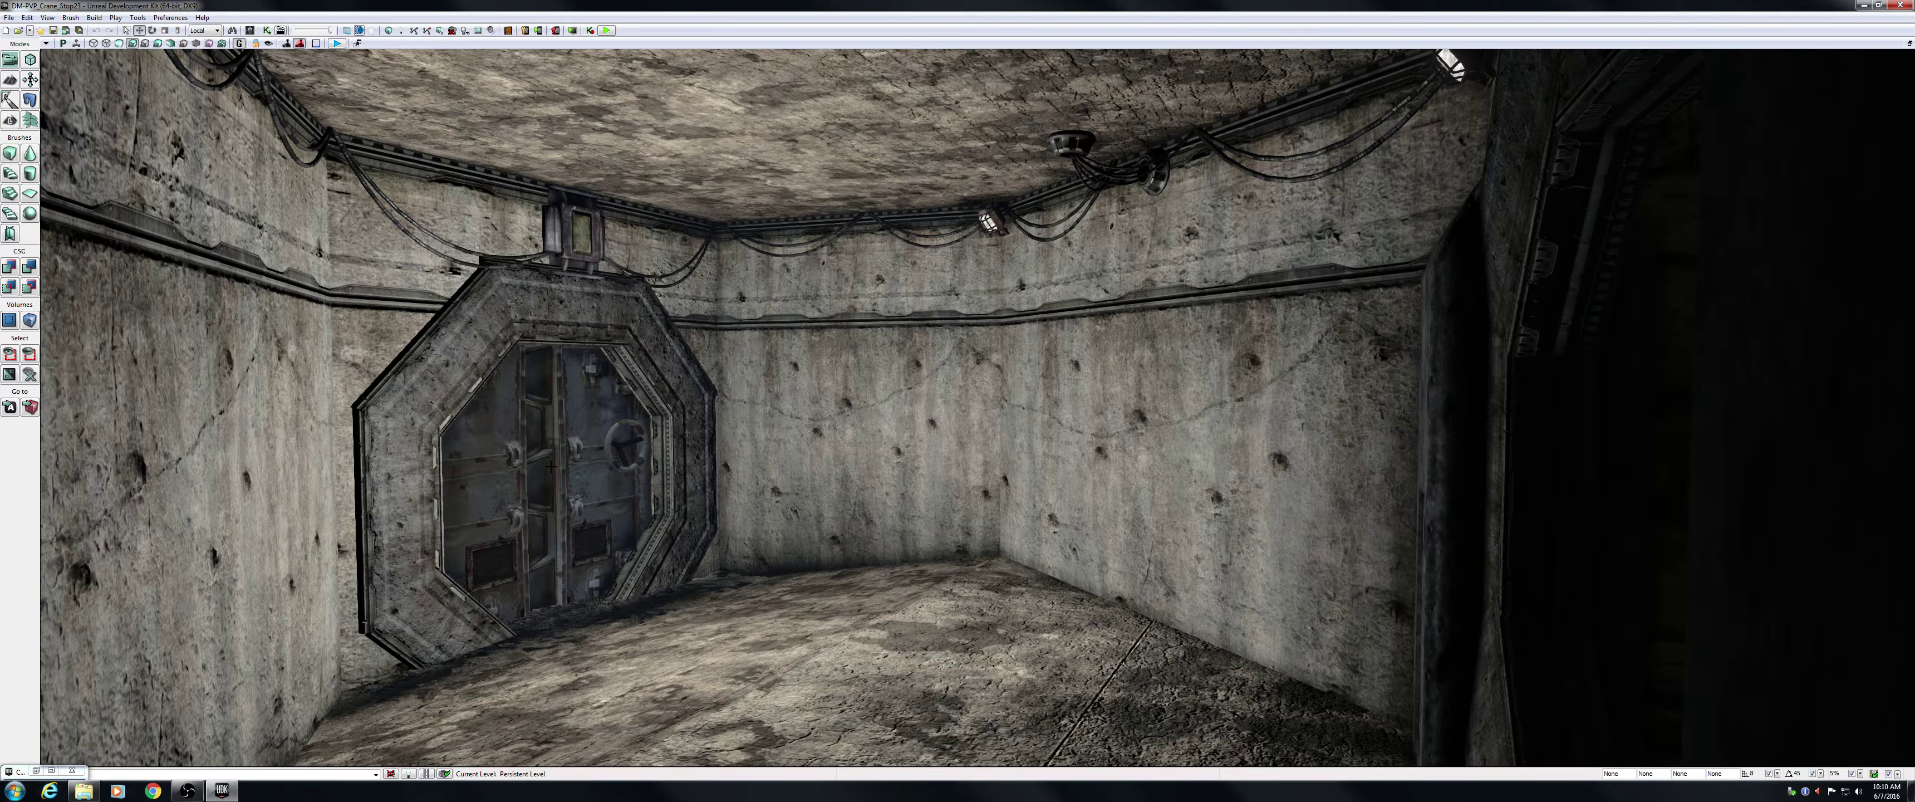
Examine the stone wall with the wired electrical boxes and the octagonal opening leading to the metal door.
drag(761, 501, 982, 506)
right_drag(981, 506, 580, 509)
drag(431, 510, 317, 511)
right_drag(1055, 543, 967, 545)
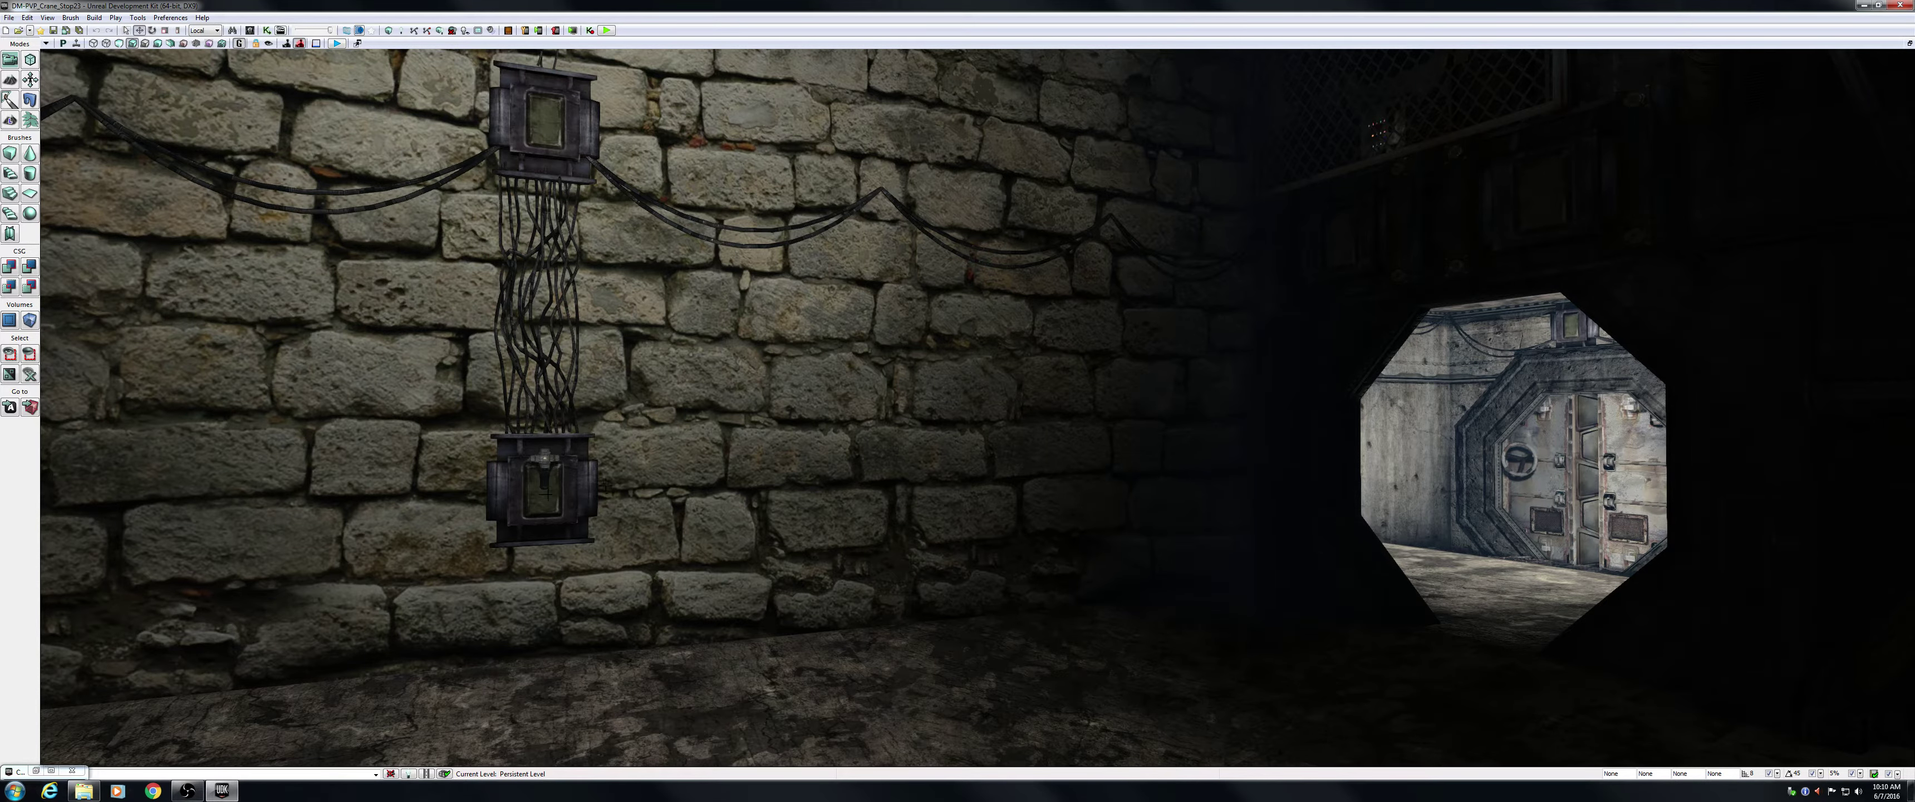
drag(553, 496, 461, 497)
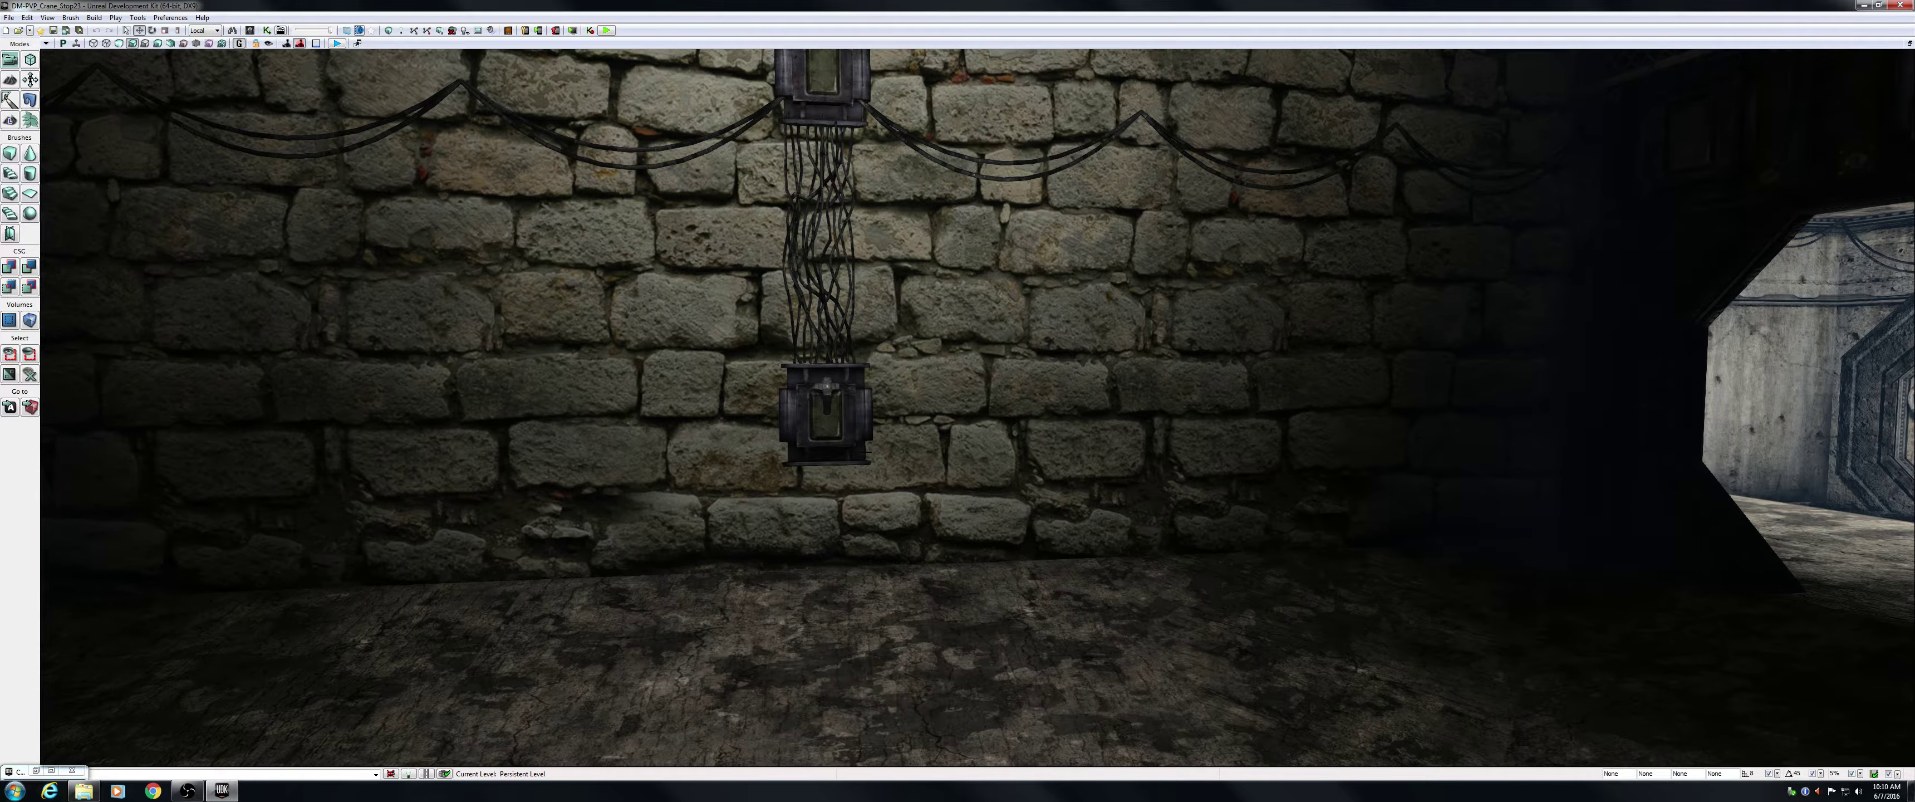
scroll(1791, 404, down, 3)
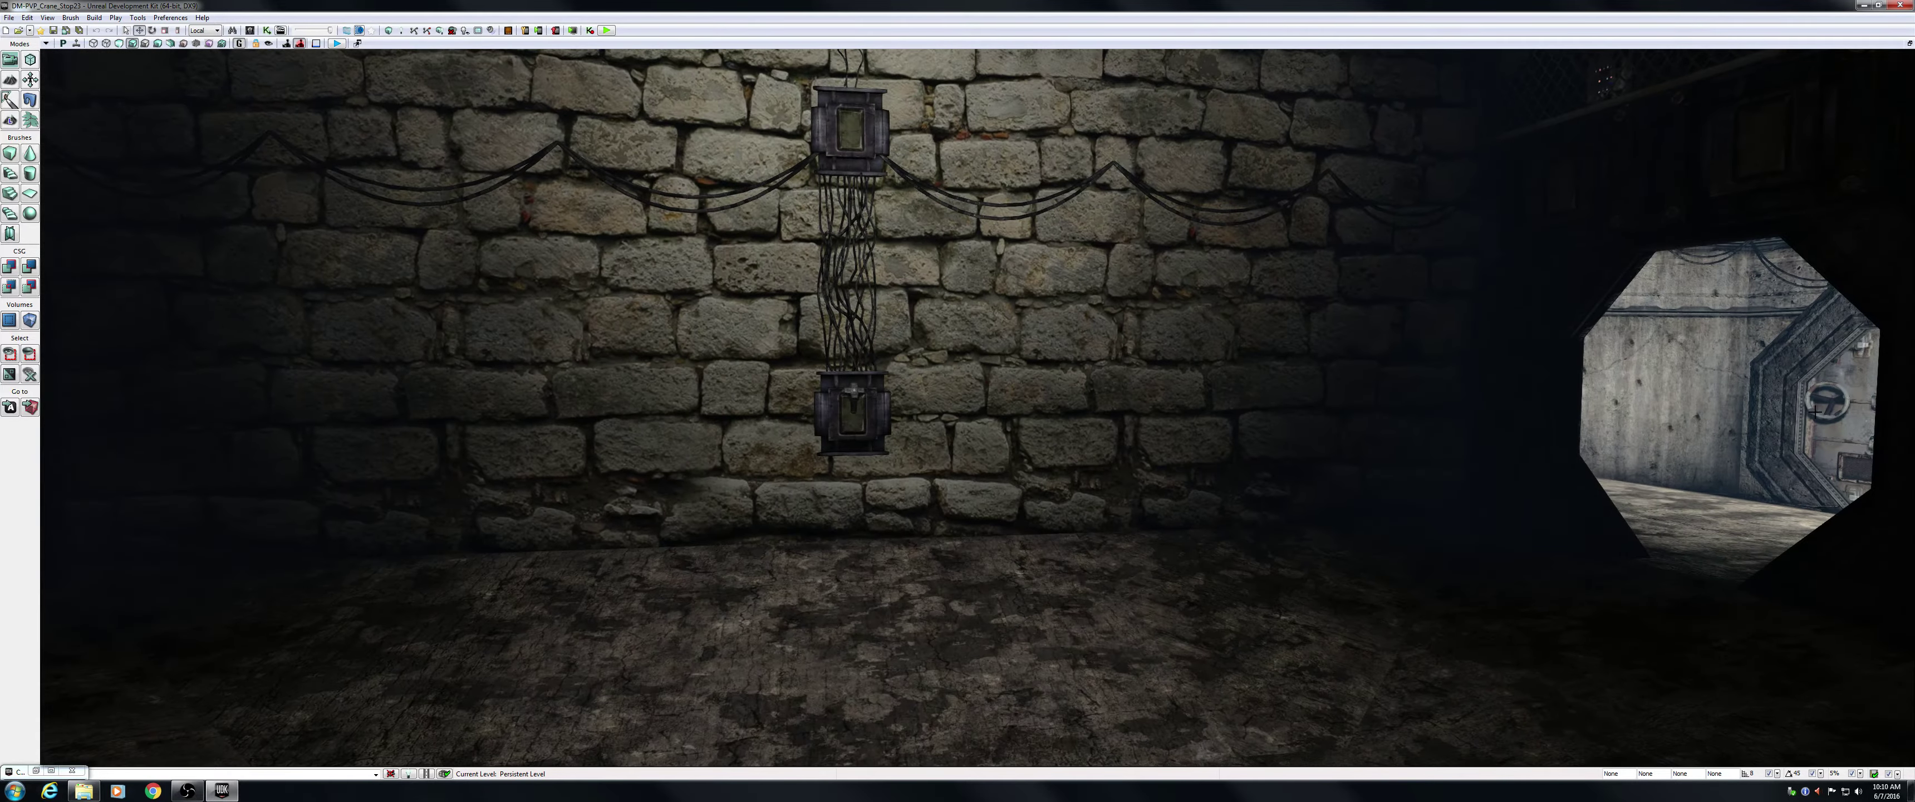
right_drag(1799, 405, 1884, 400)
key(w)
key(w)
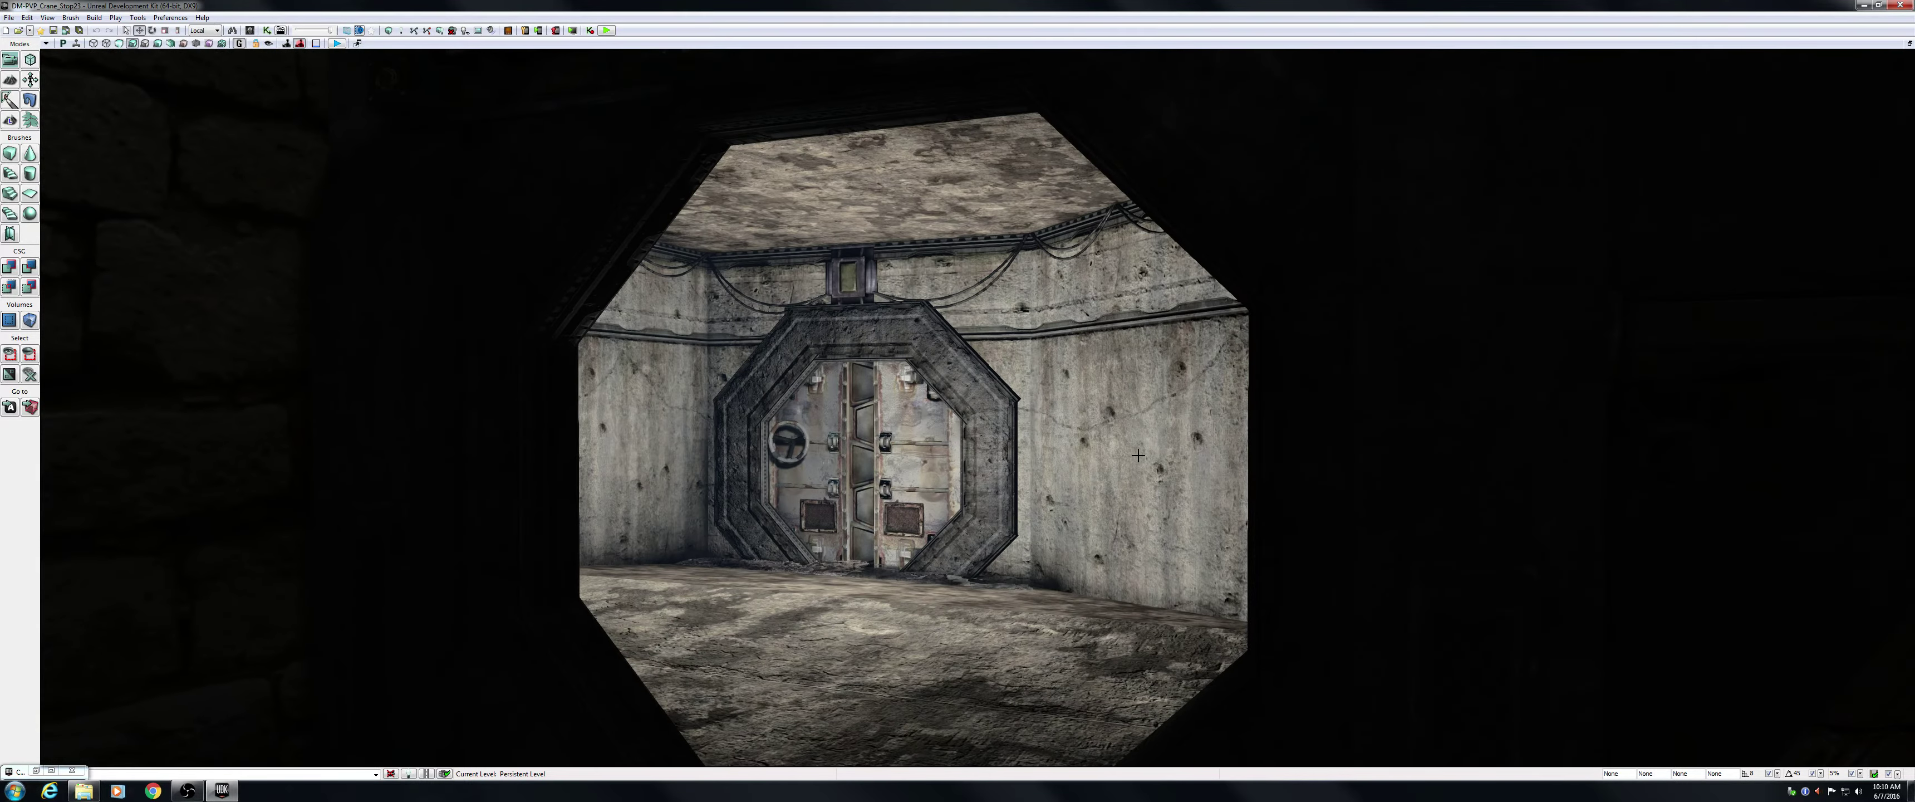
Look over the opposite brick wall with its grated pipe and the adjoining lit passage.
right_drag(863, 468, 1011, 470)
key(s)
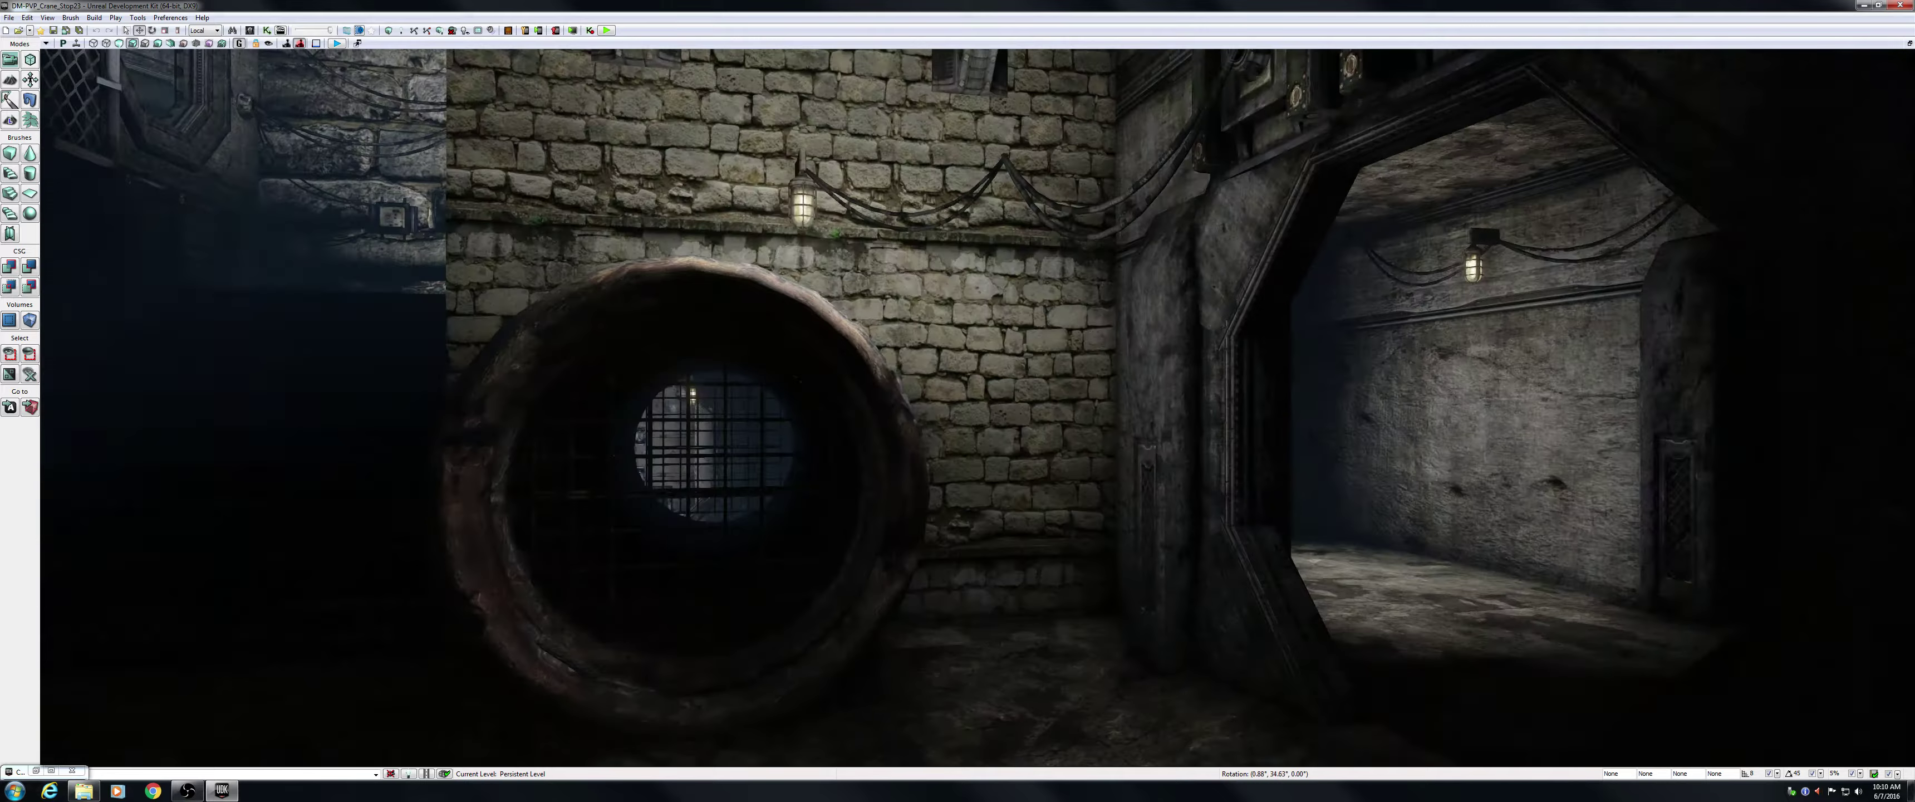
drag(733, 446, 733, 423)
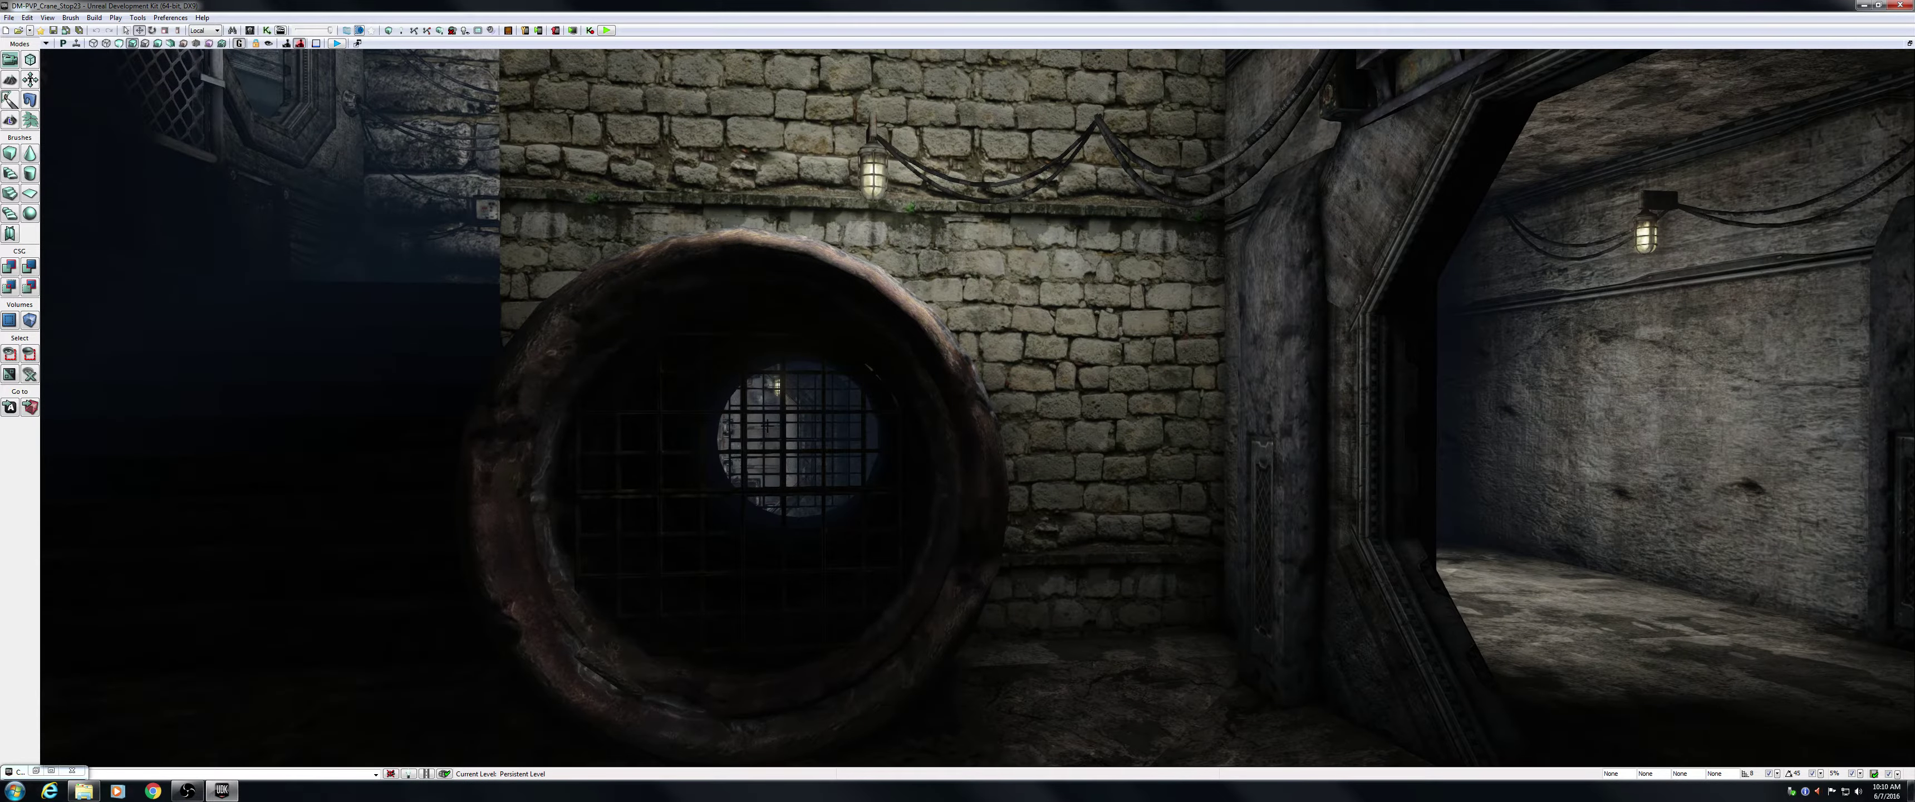
drag(957, 402, 937, 387)
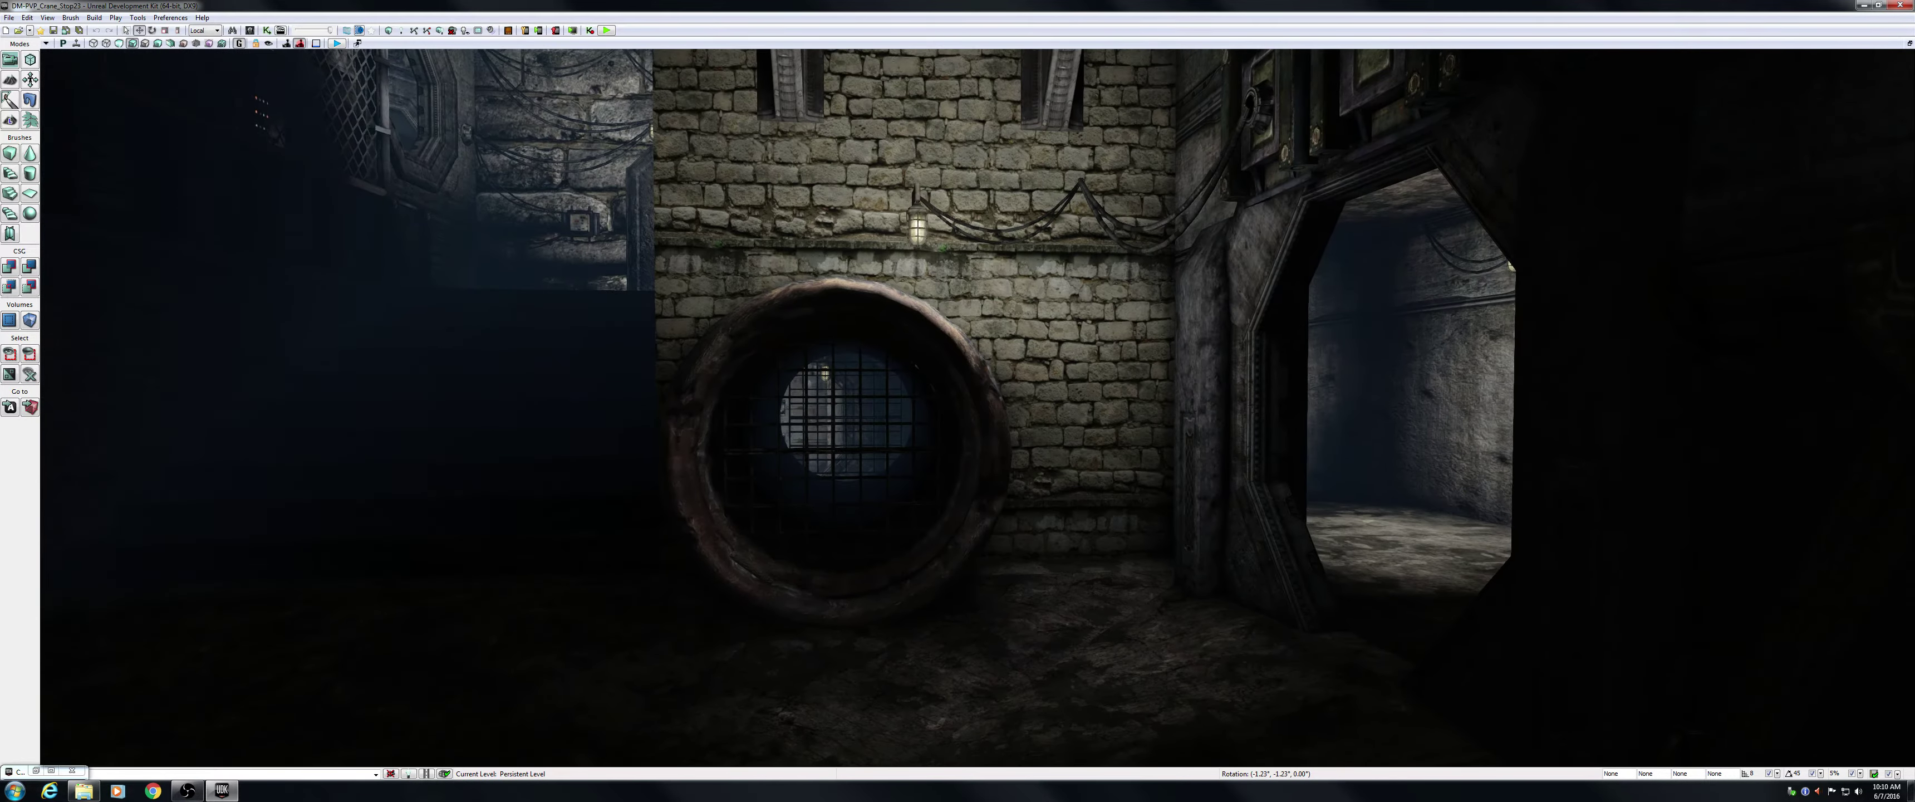
drag(957, 402, 957, 446)
Review the ground-floor tower base with its pipes, octagonal openings and the stone wall under the walkway.
right_drag(957, 402, 862, 402)
key(w)
key(a)
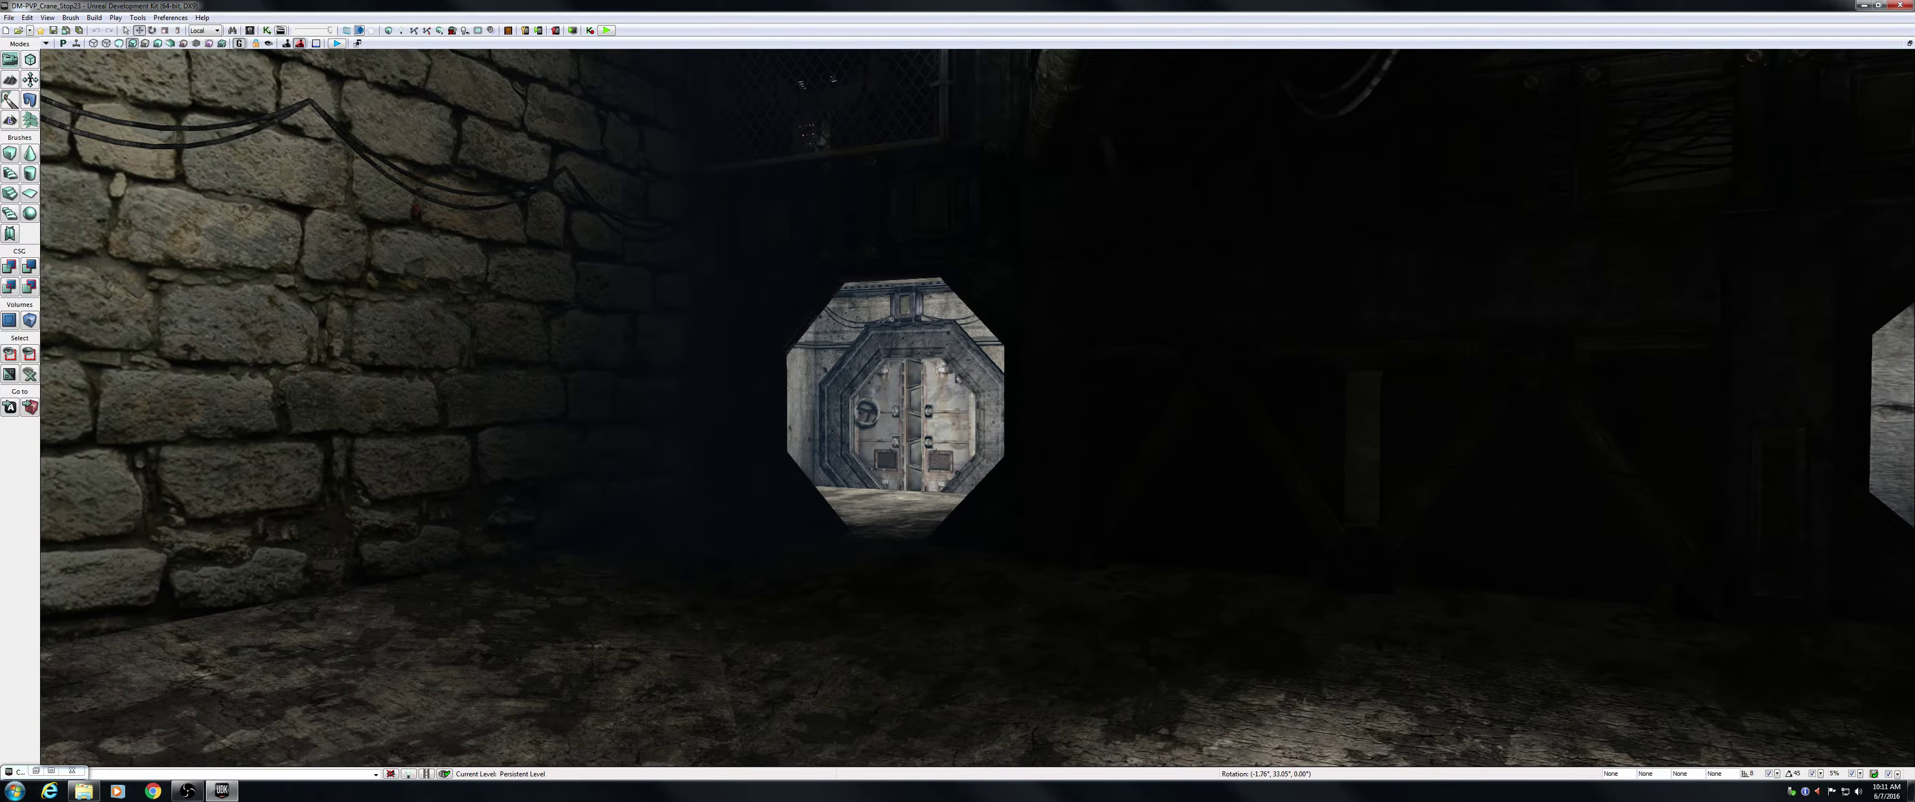
key(d)
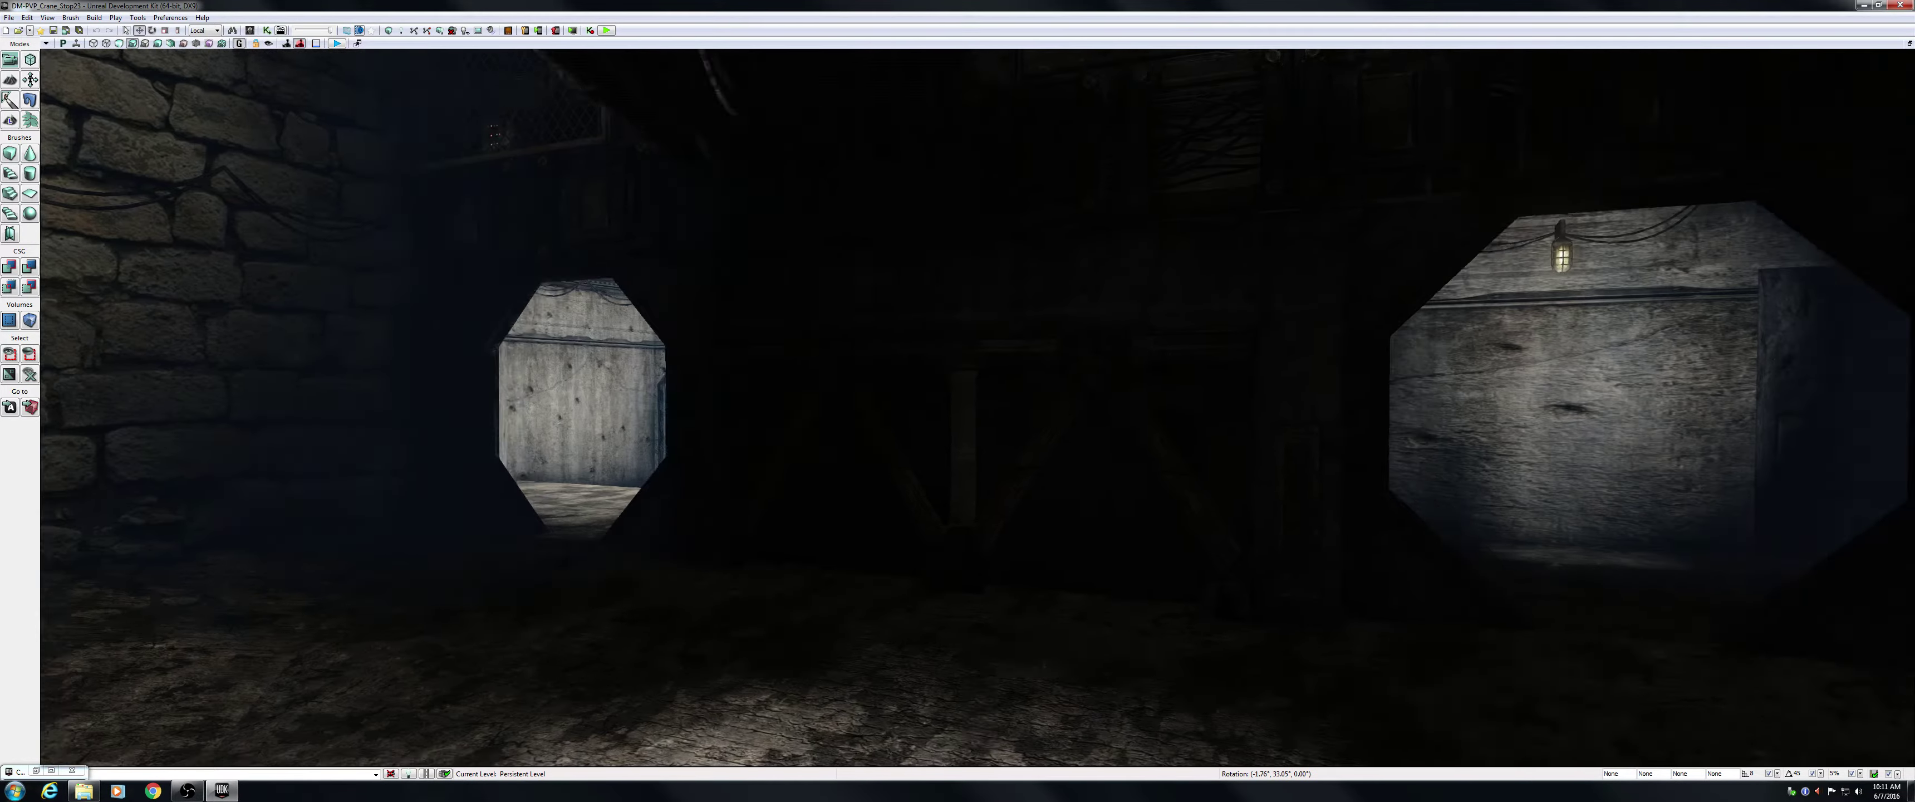
key(s)
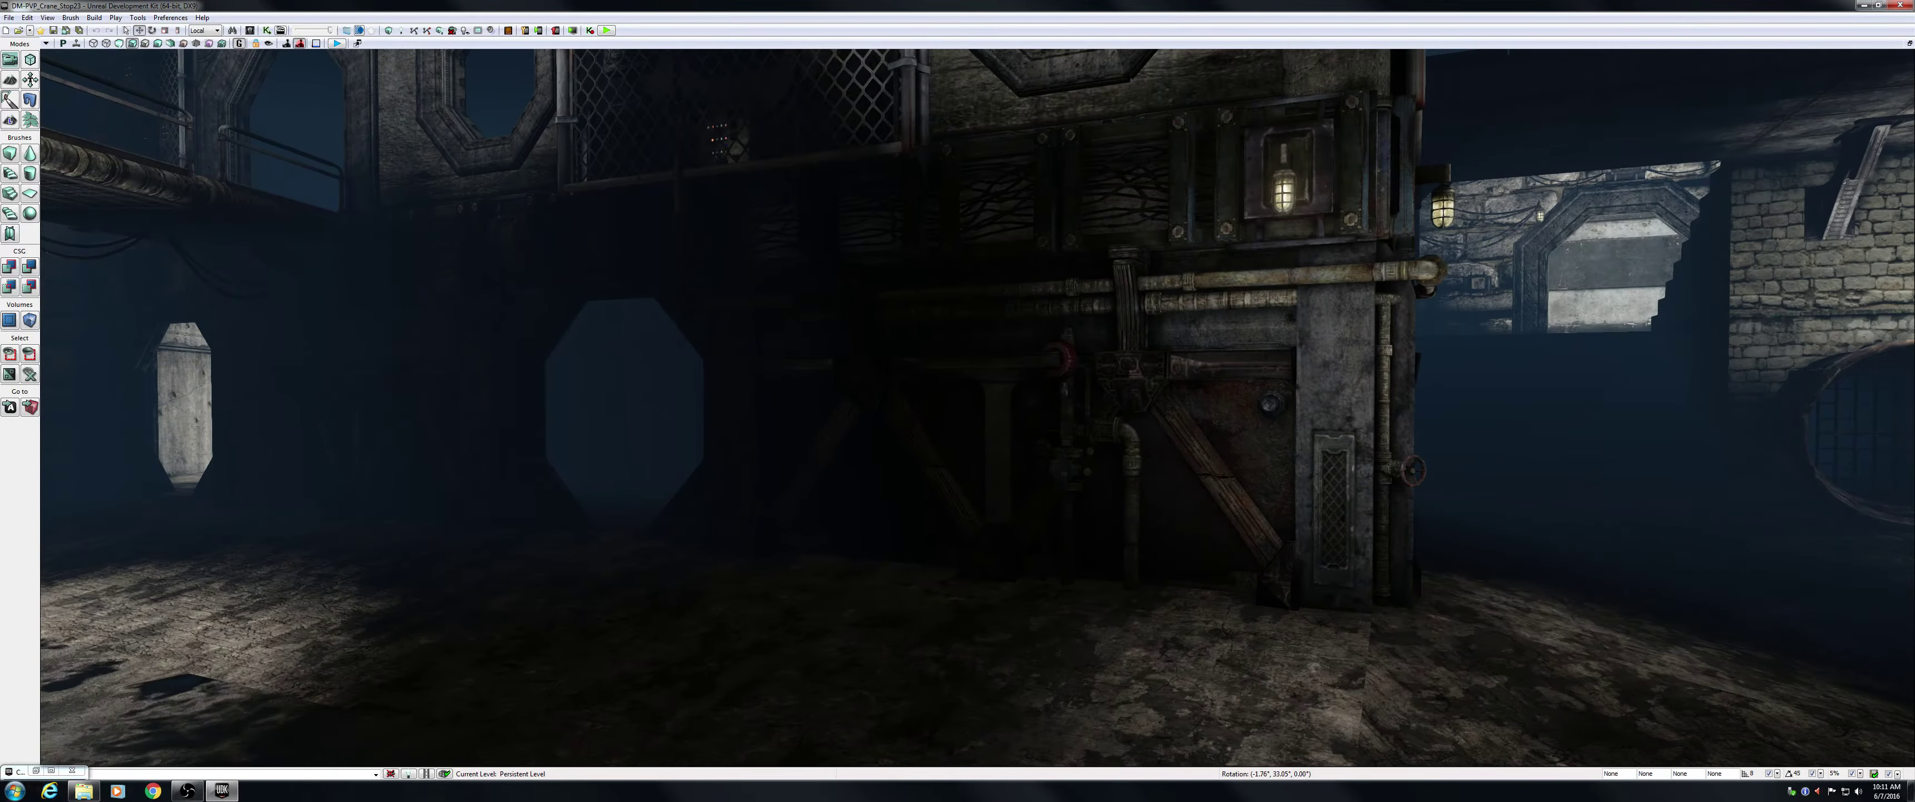
right_drag(862, 401, 789, 405)
drag(725, 356, 716, 358)
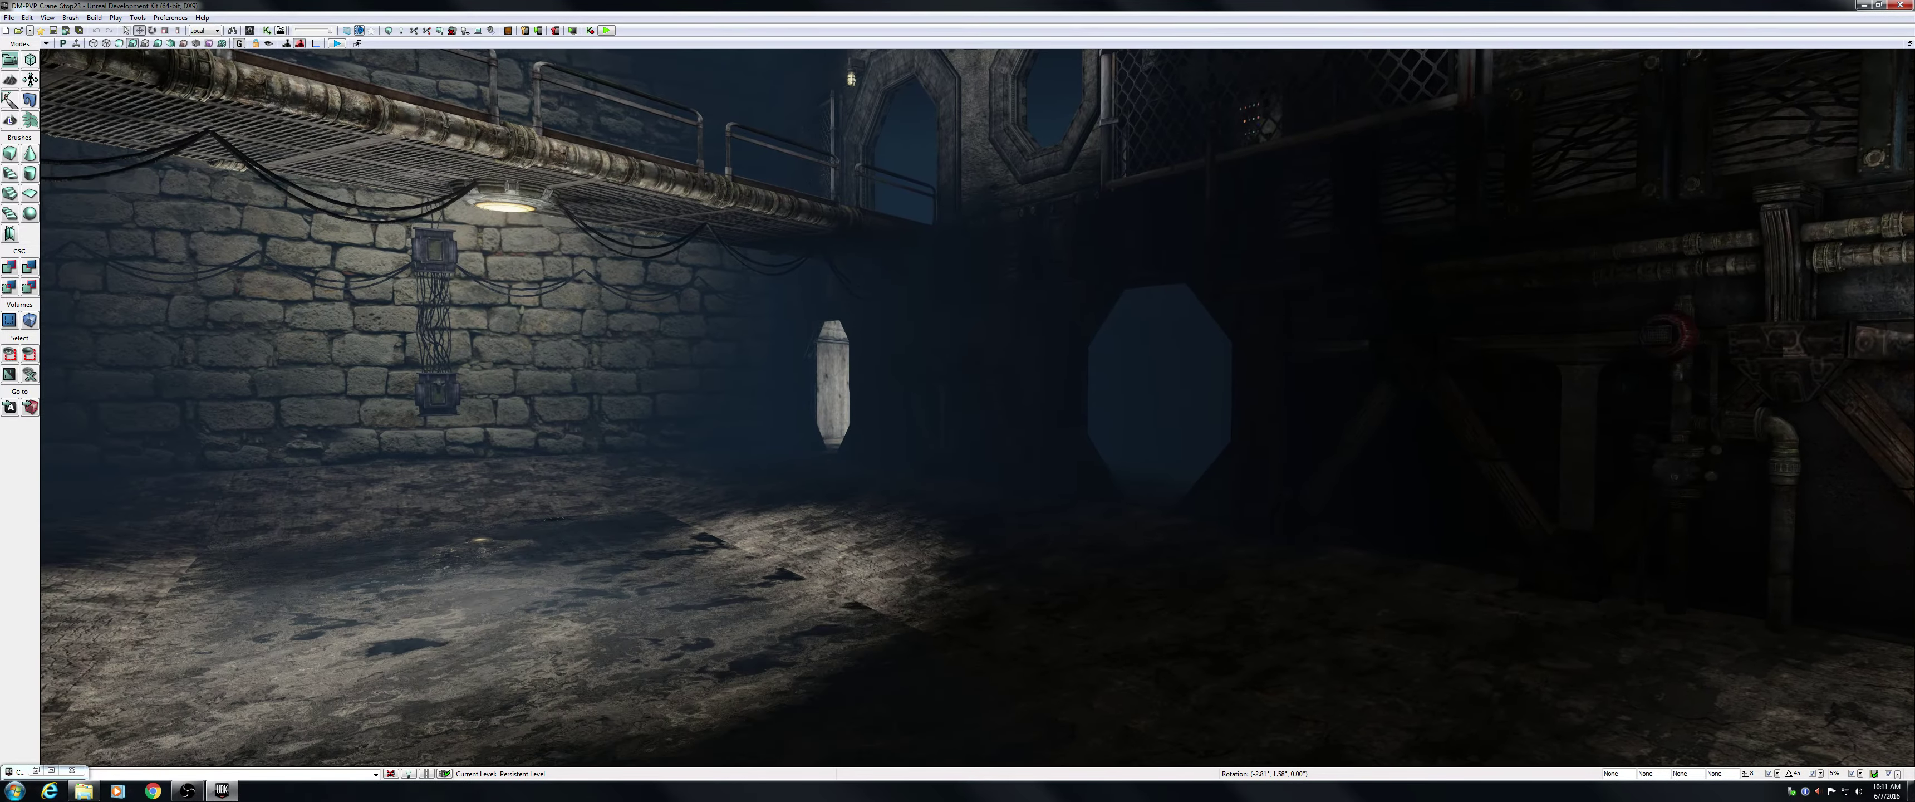
Inspect the stairs and the striped door in the stone wall, with its frame, lamps and cables.
right_drag(789, 405, 1026, 321)
key(w)
right_drag(886, 364, 886, 356)
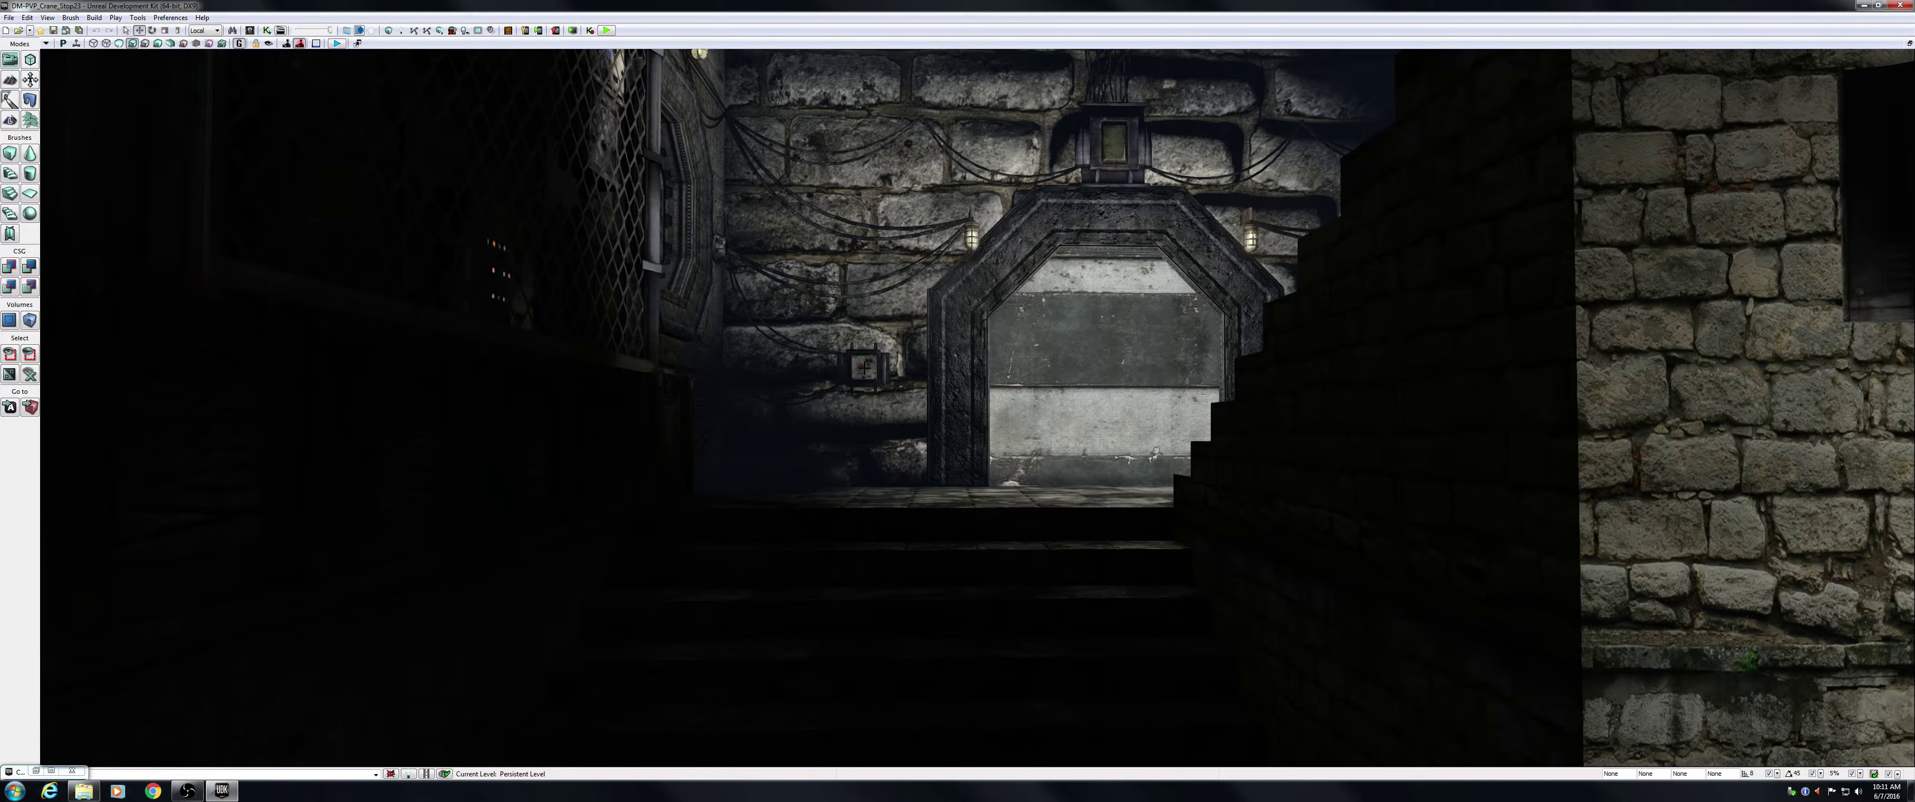
right_drag(1101, 344, 1101, 330)
key(w)
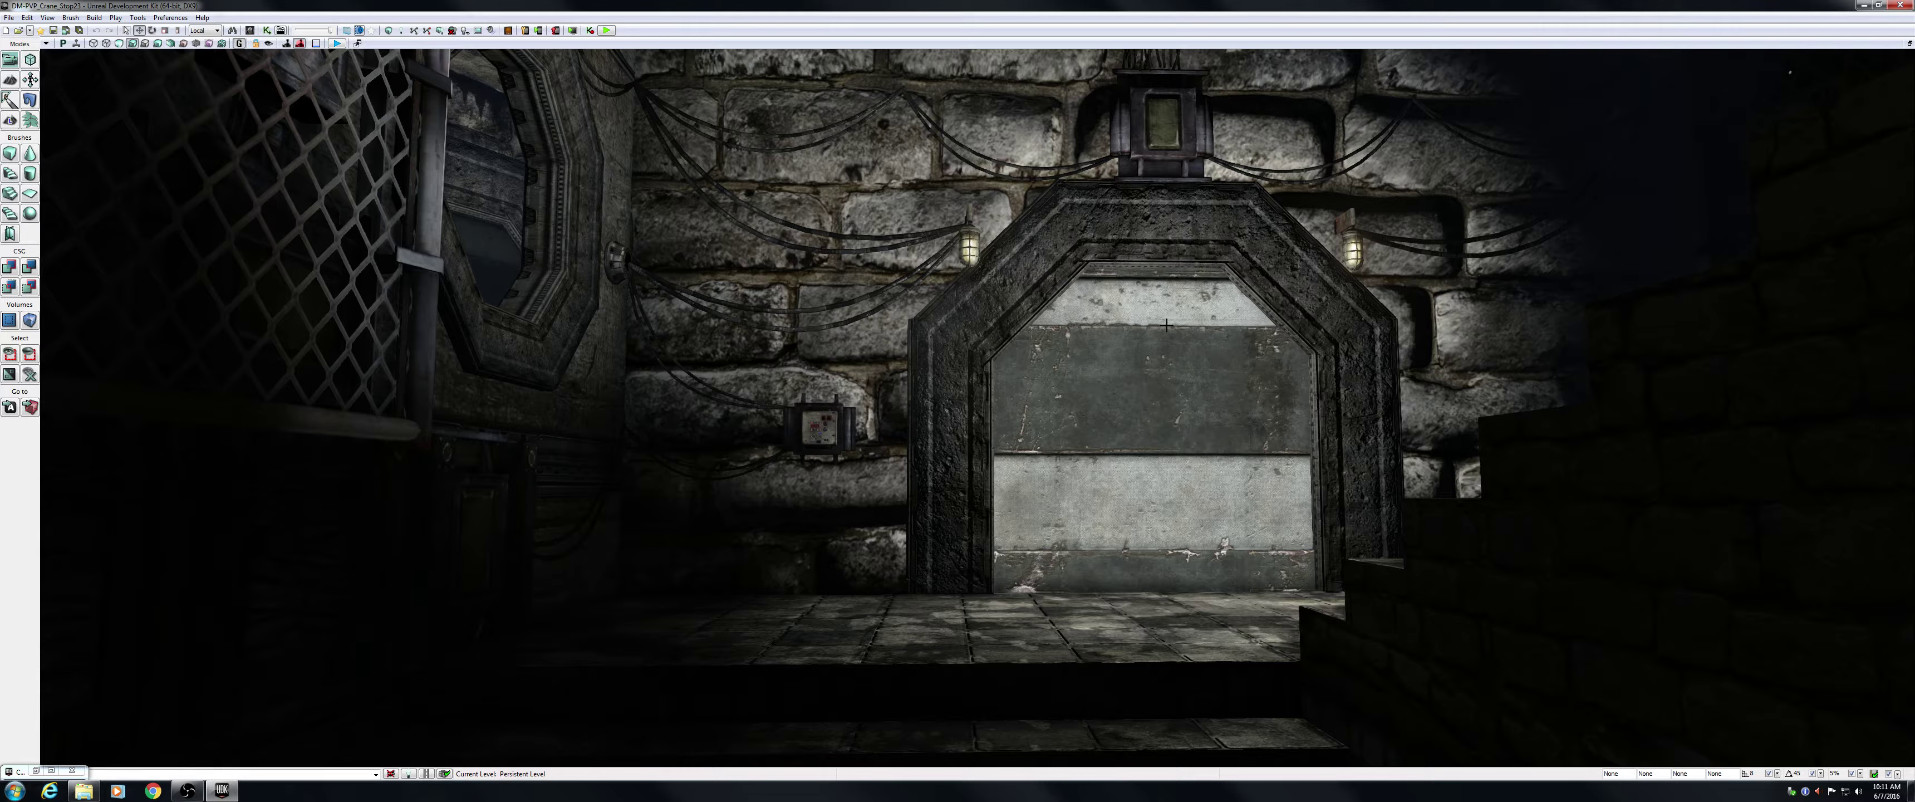
right_drag(1123, 317, 1113, 231)
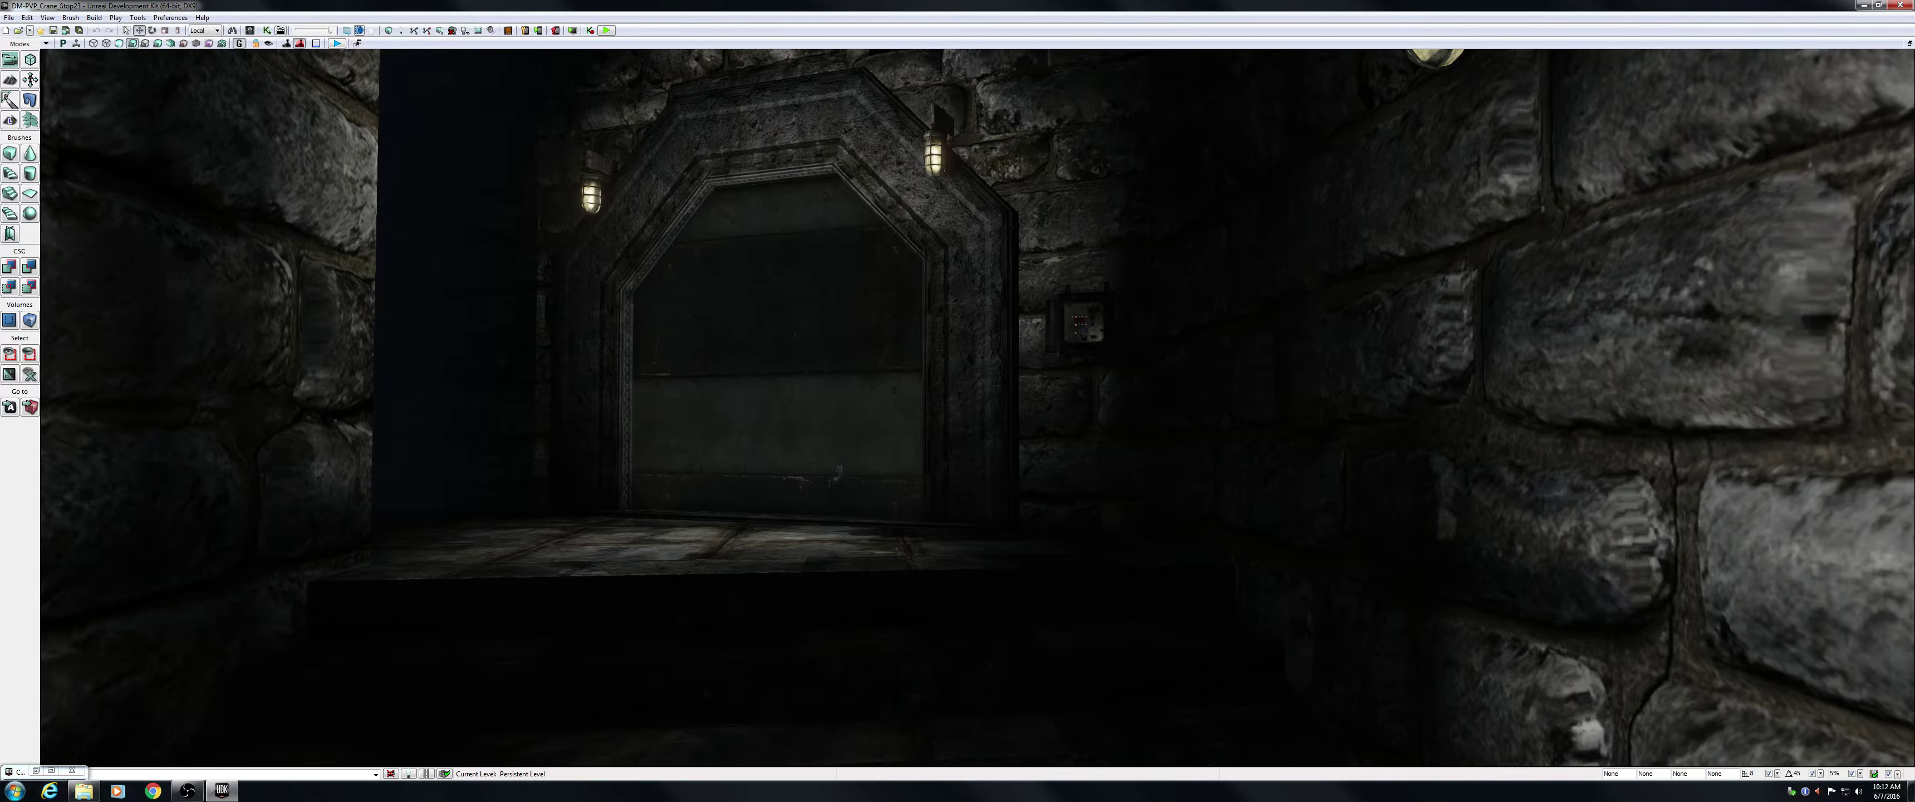
Inspect the tower exteriors and upper walkways up to the wall with the fenced panels and octagonal windows.
right_drag(977, 407, 1024, 365)
drag(773, 217, 781, 216)
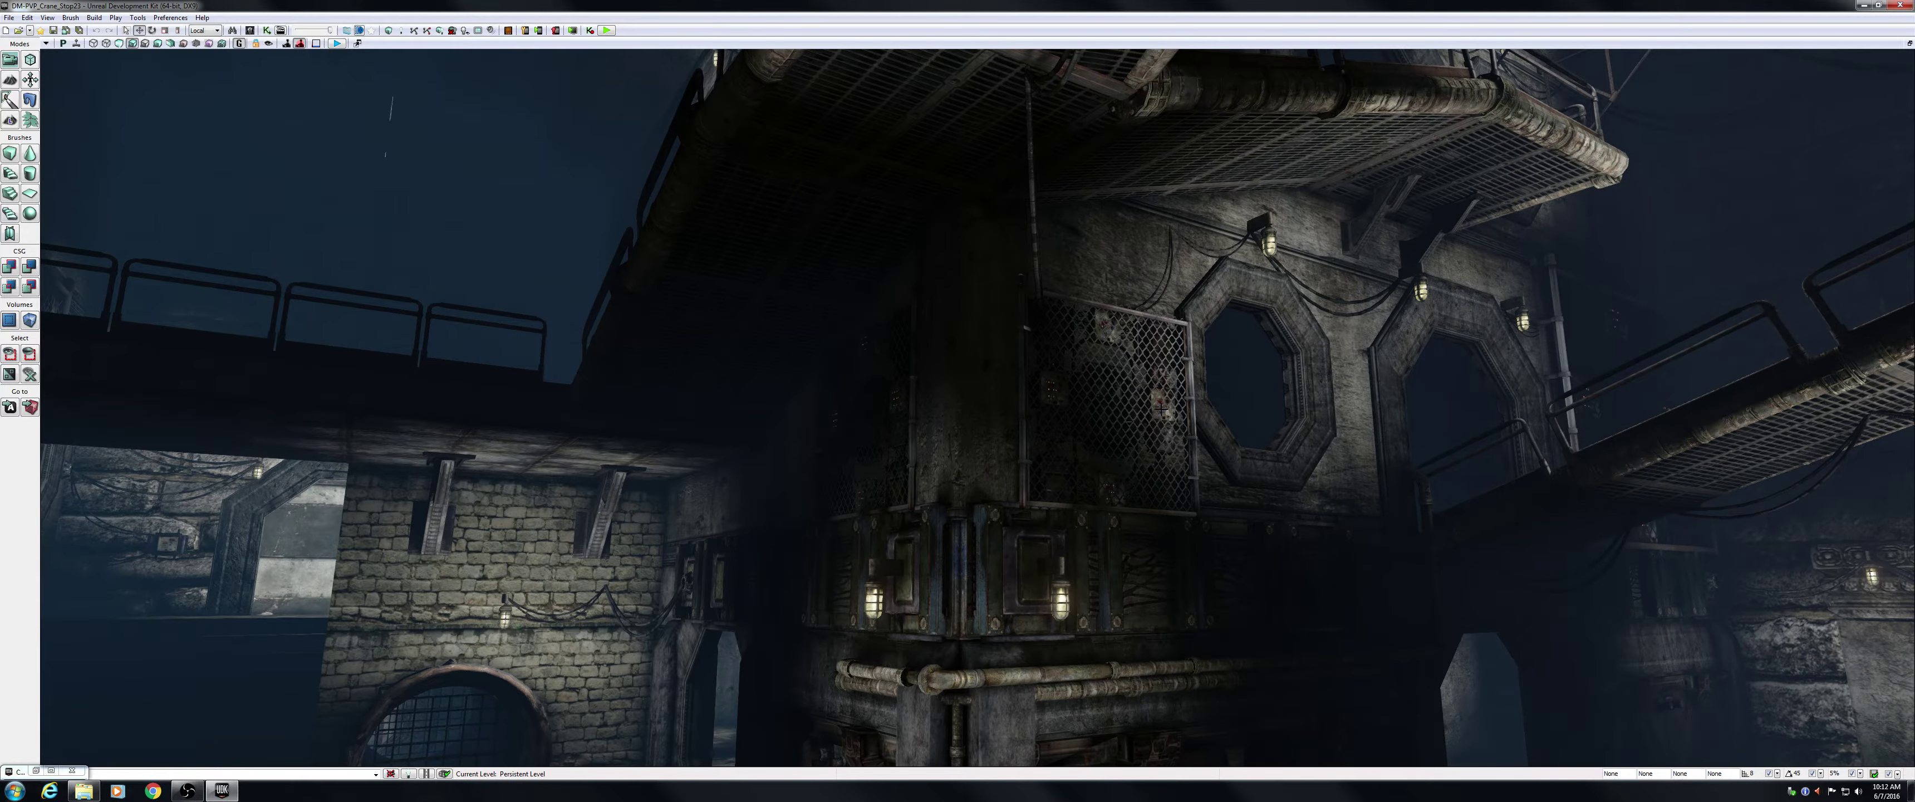
right_drag(977, 407, 410, 485)
drag(1078, 218, 964, 346)
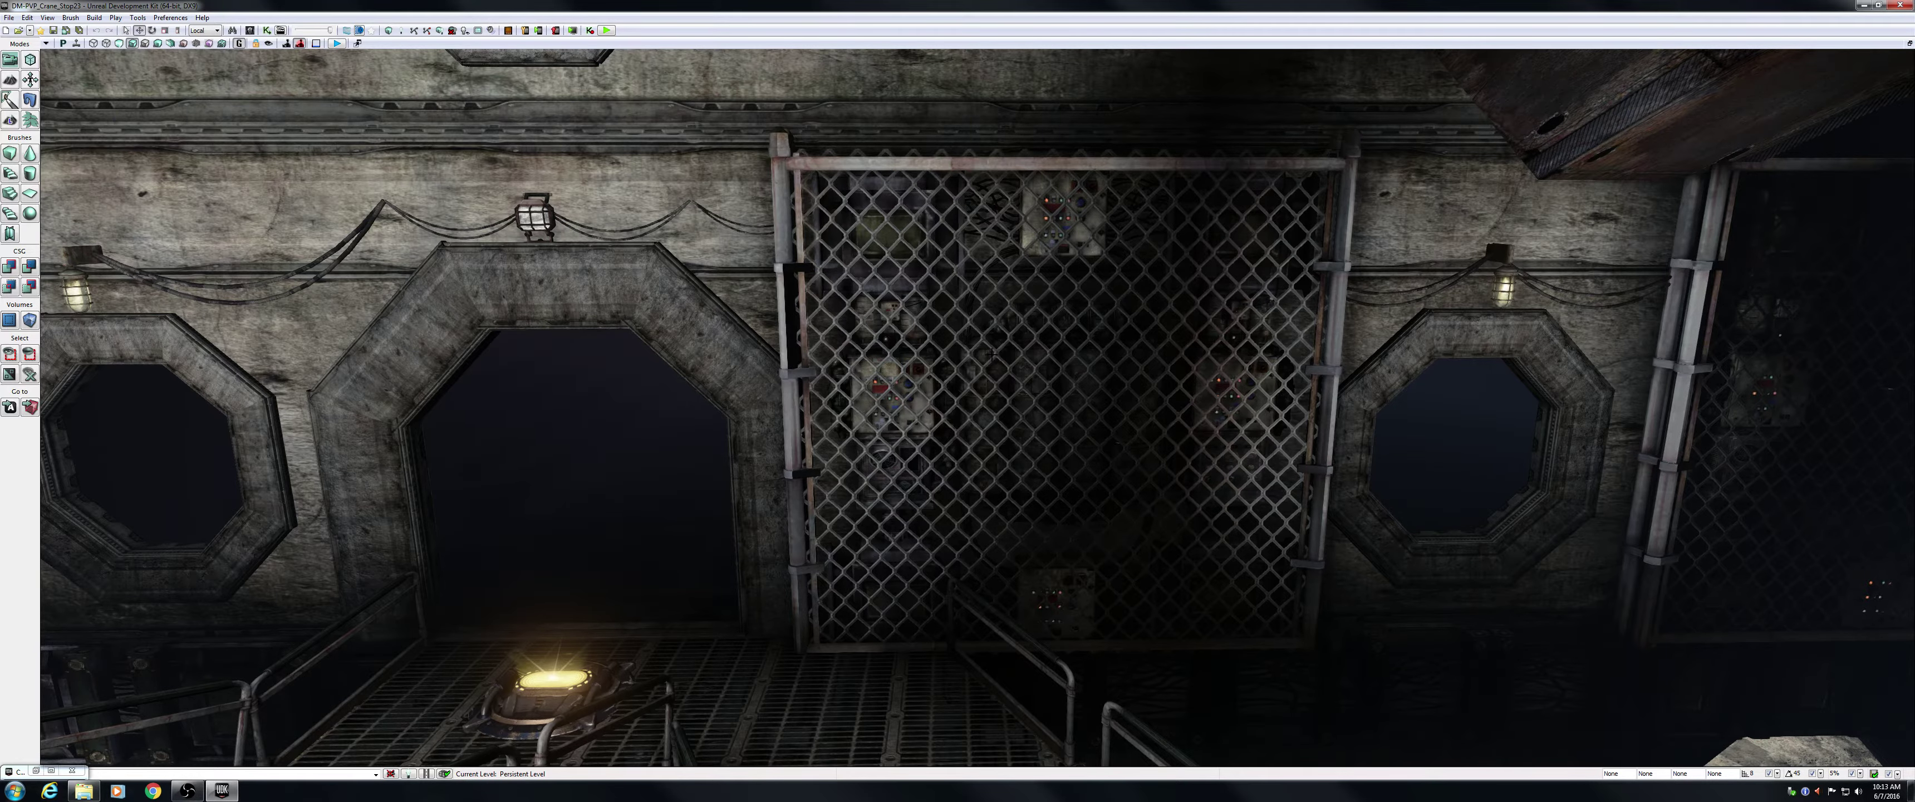
drag(993, 354, 1041, 356)
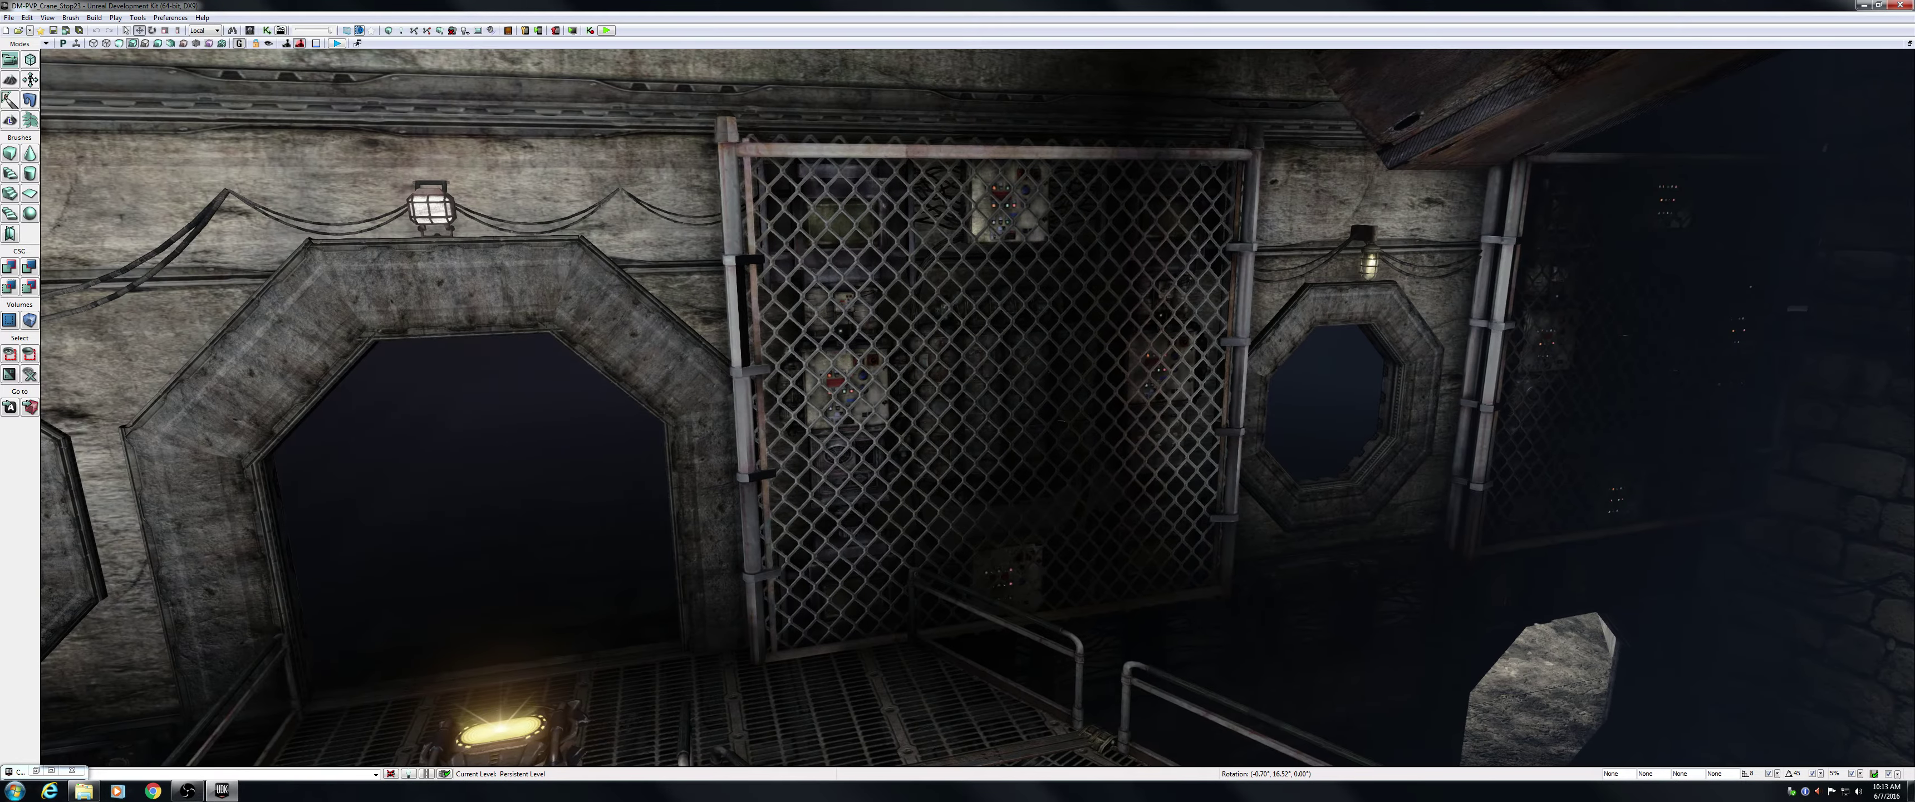
Examine how the chain-link fenced panel is built by selecting the control panel mesh and the individual pieces around it.
key(w)
right_drag(977, 408, 565, 349)
key(s)
key(w)
key(w)
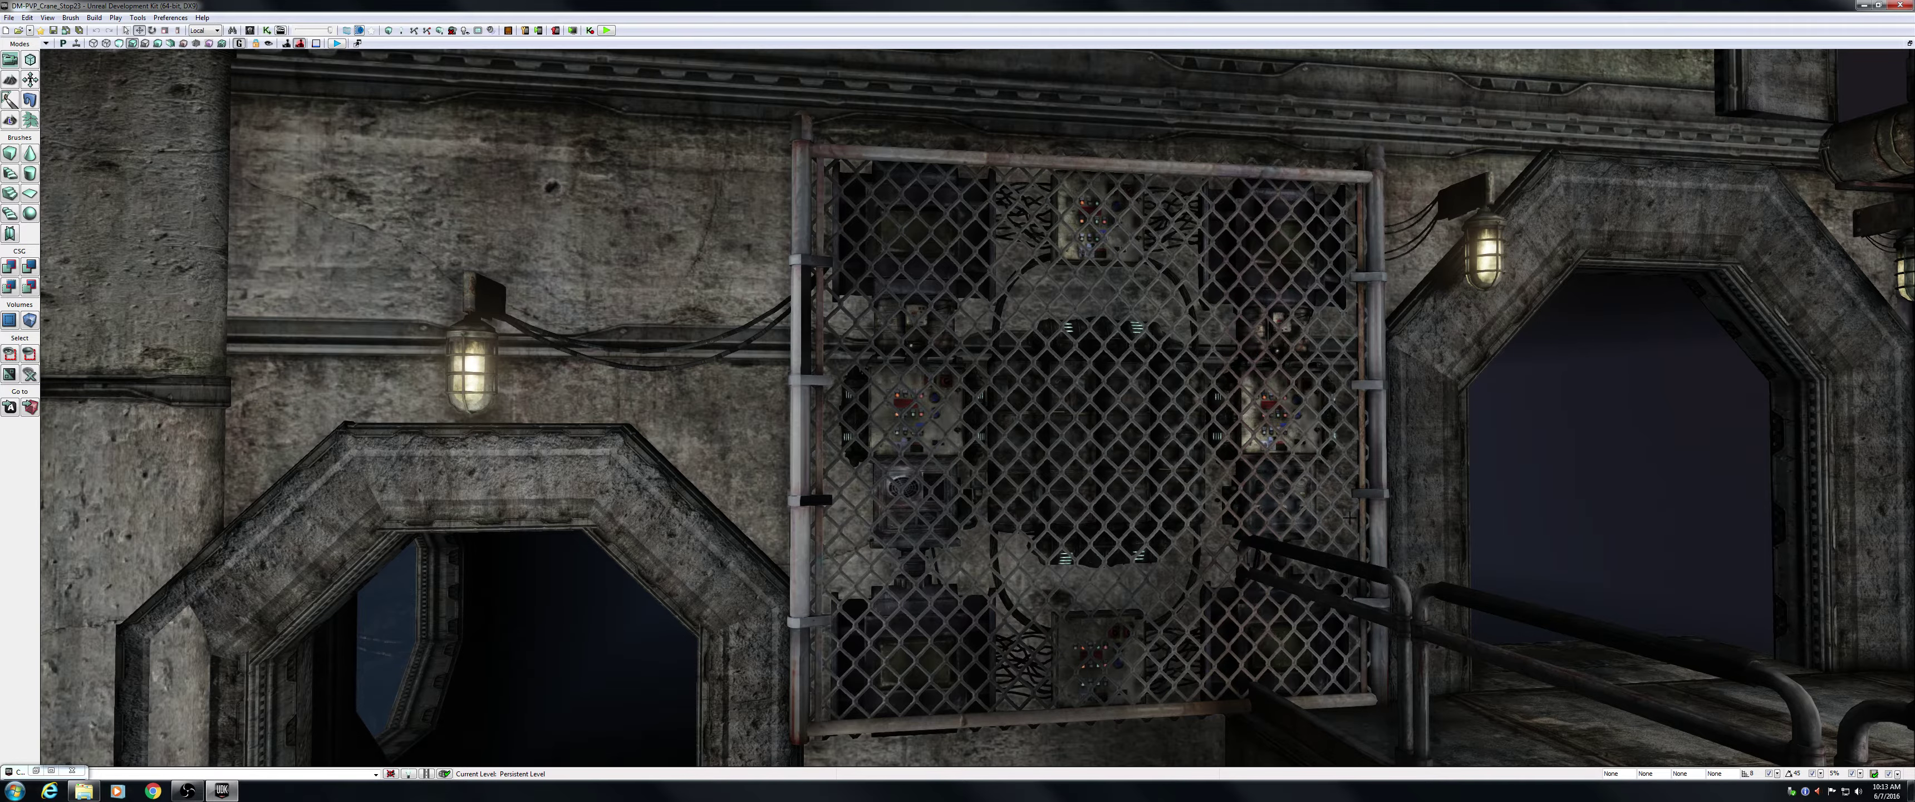
right_drag(1342, 519, 1370, 519)
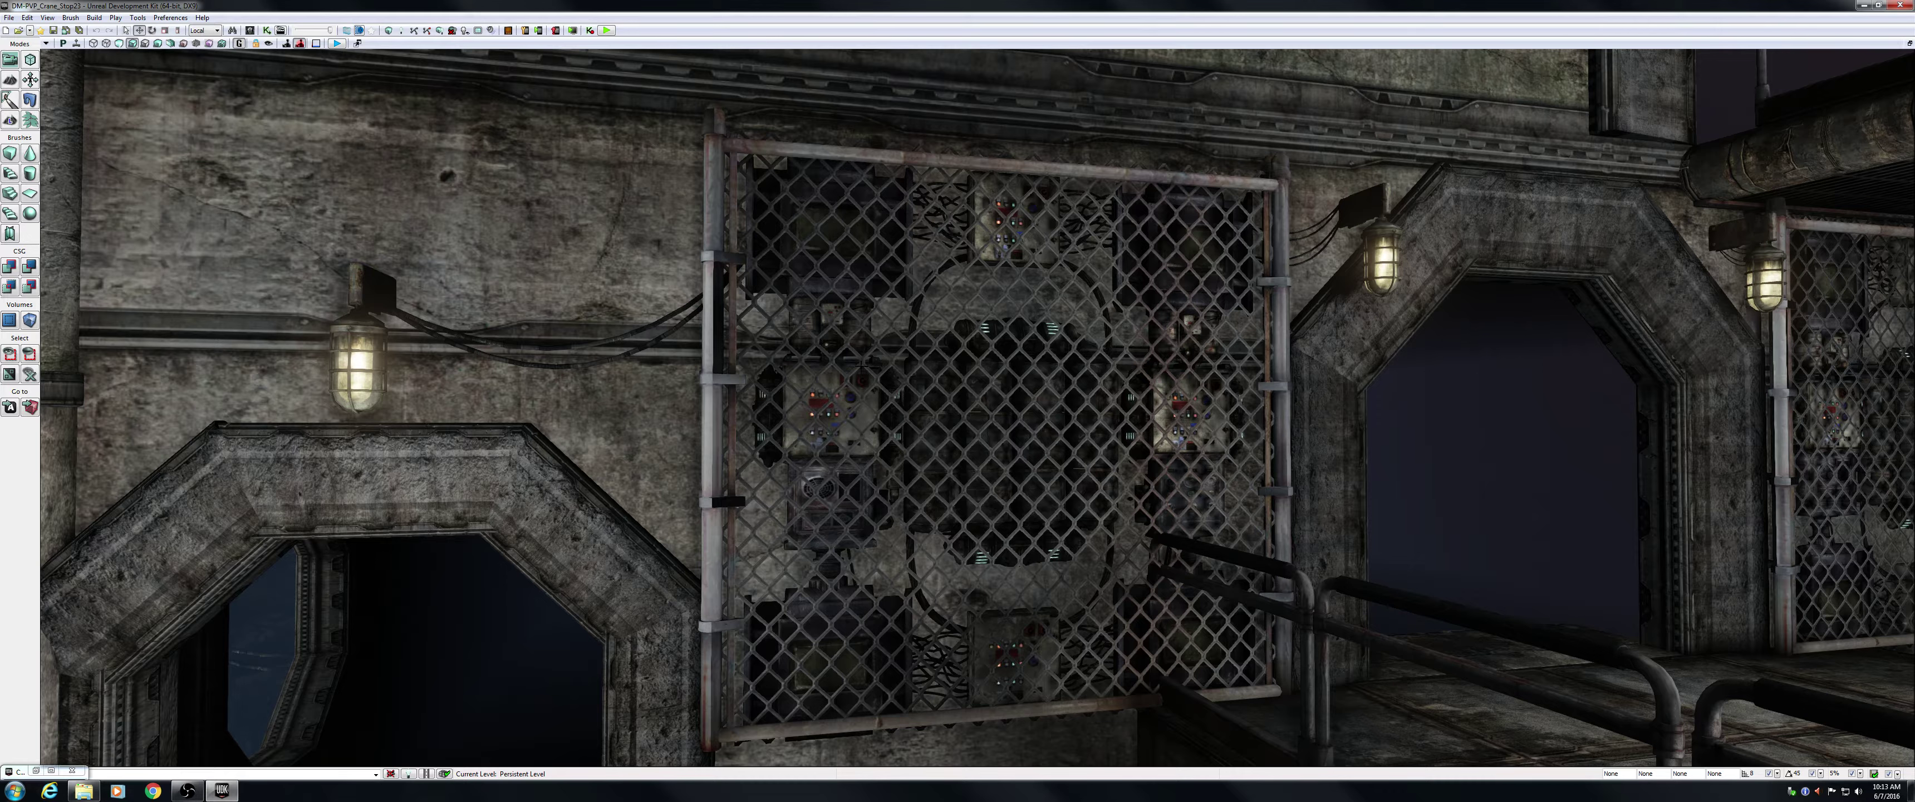
click(833, 407)
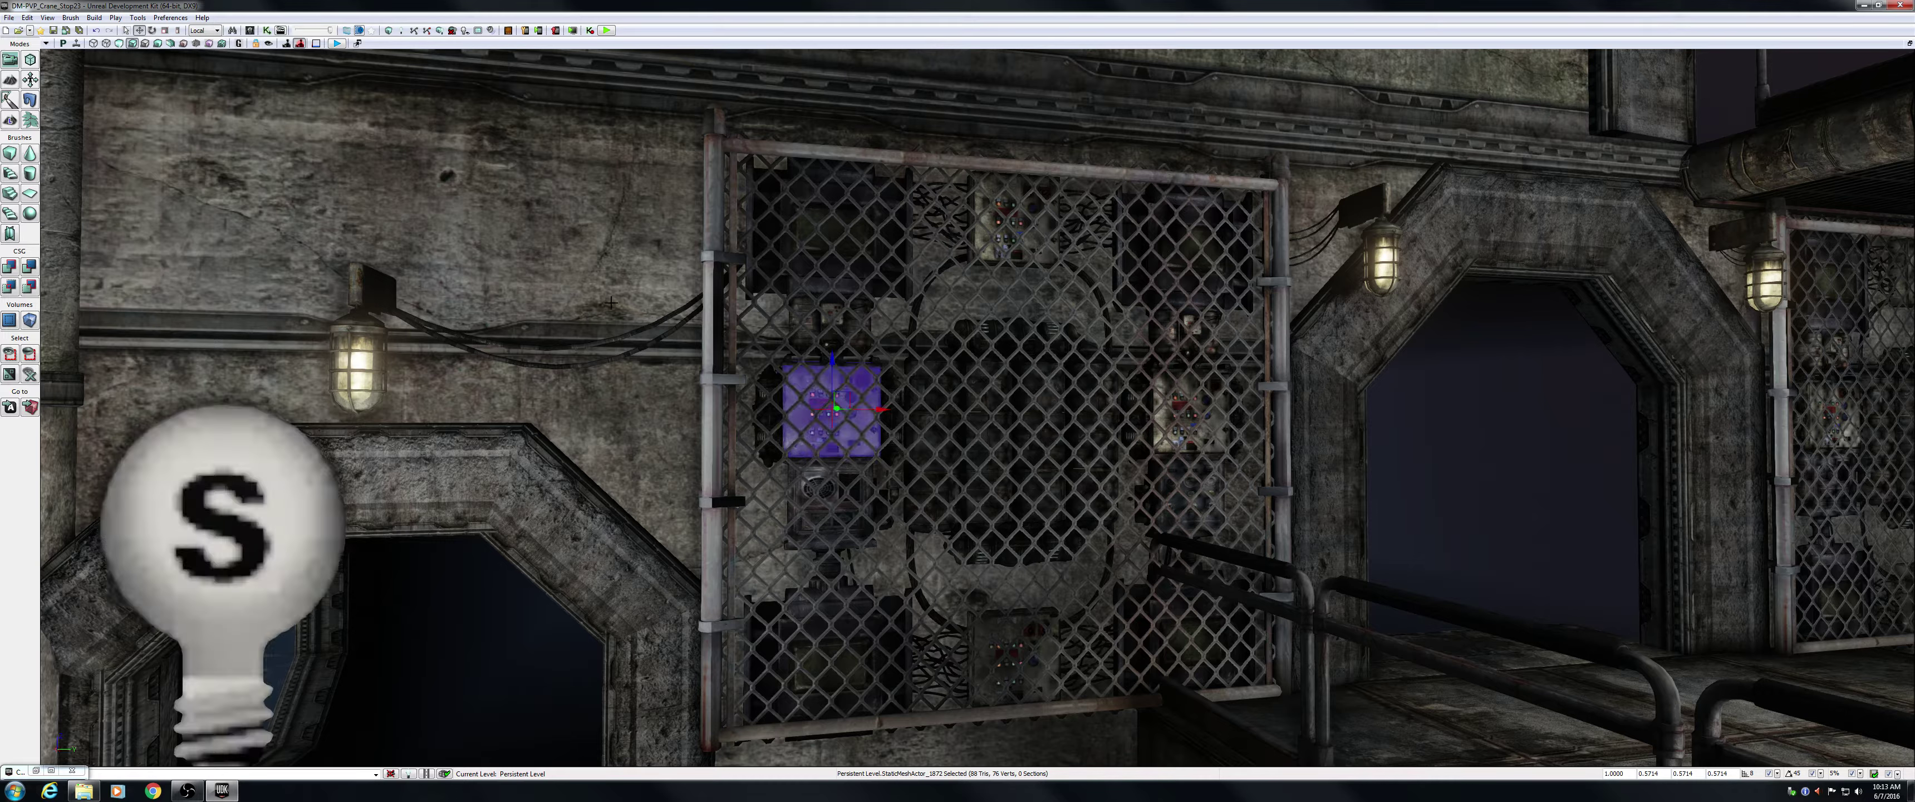
click(893, 417)
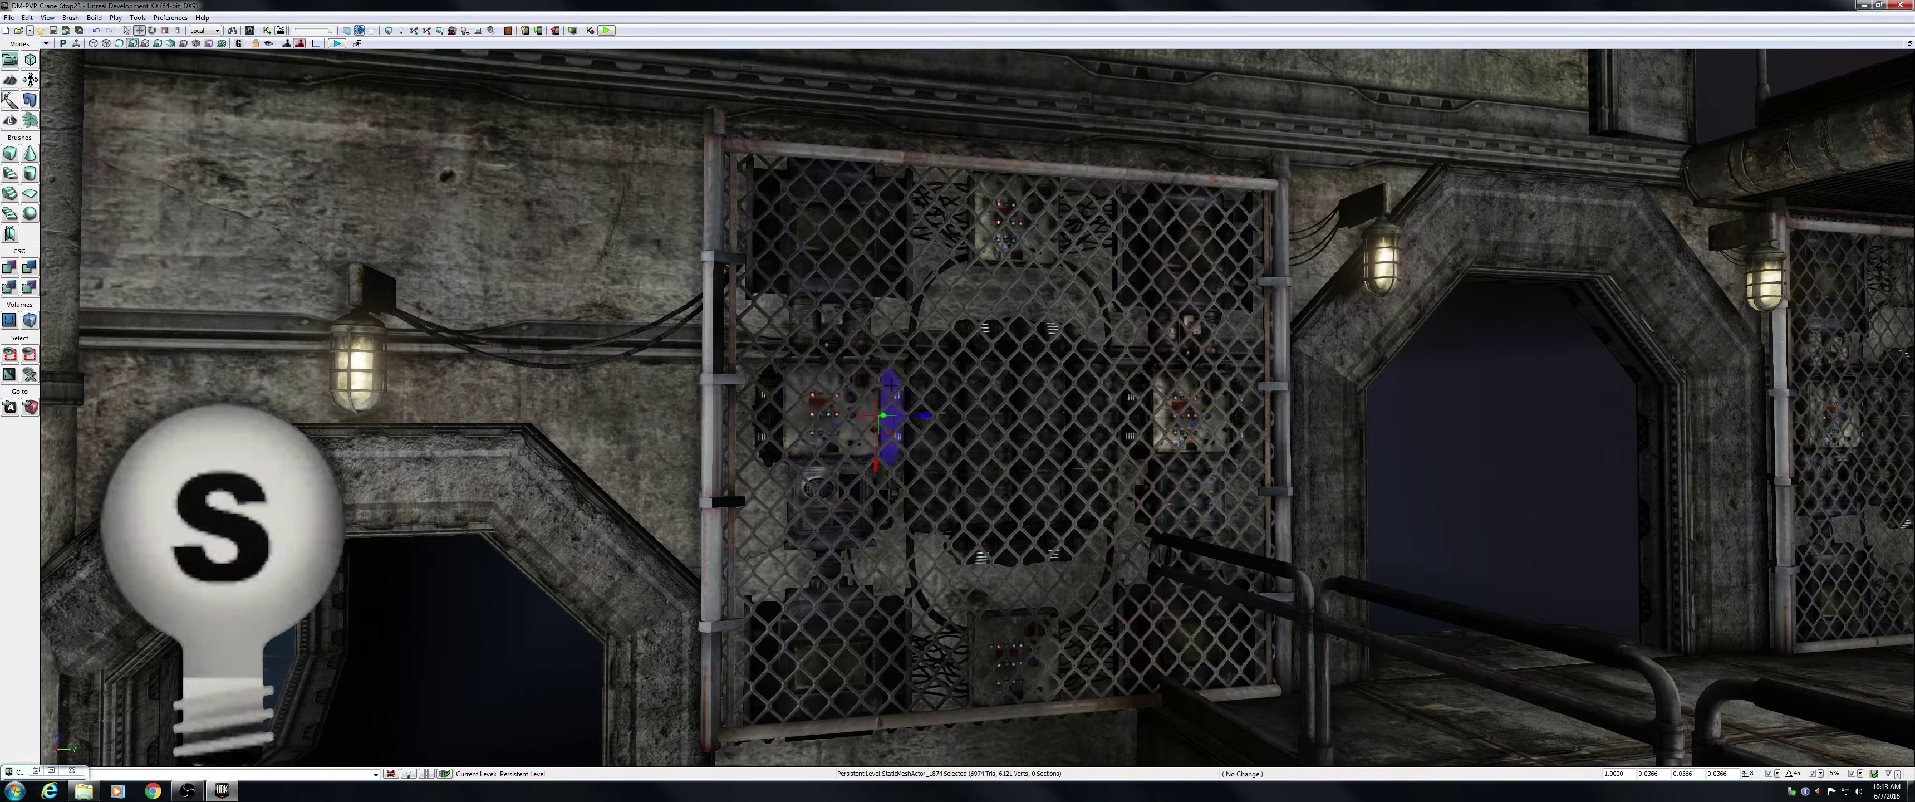
click(767, 416)
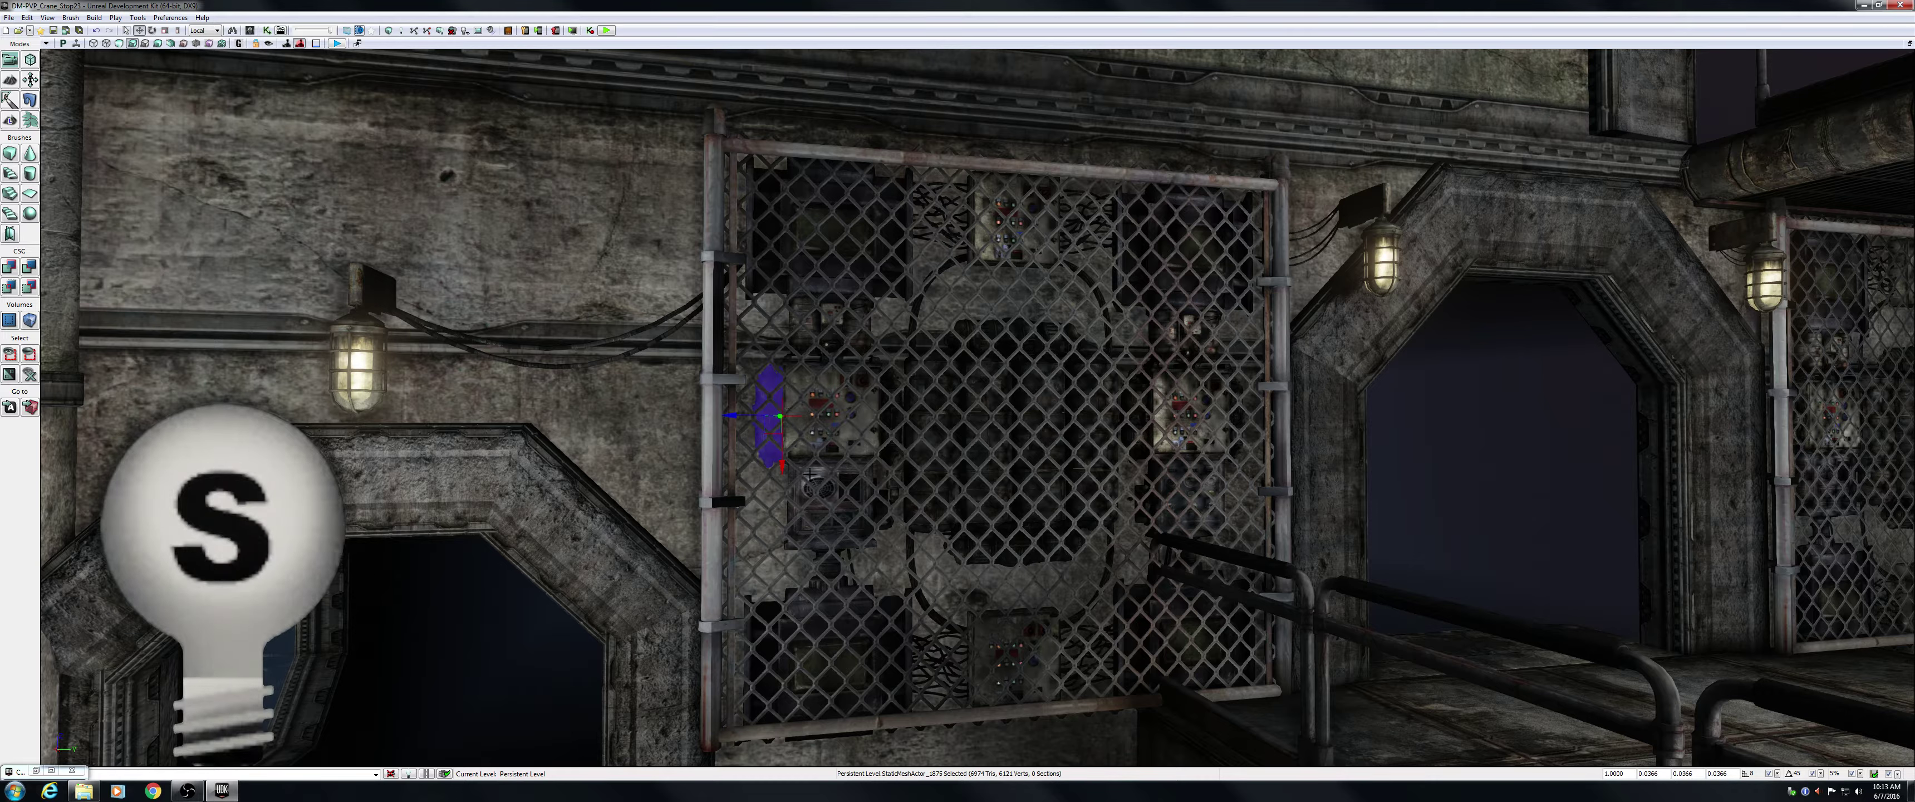
click(815, 466)
click(846, 319)
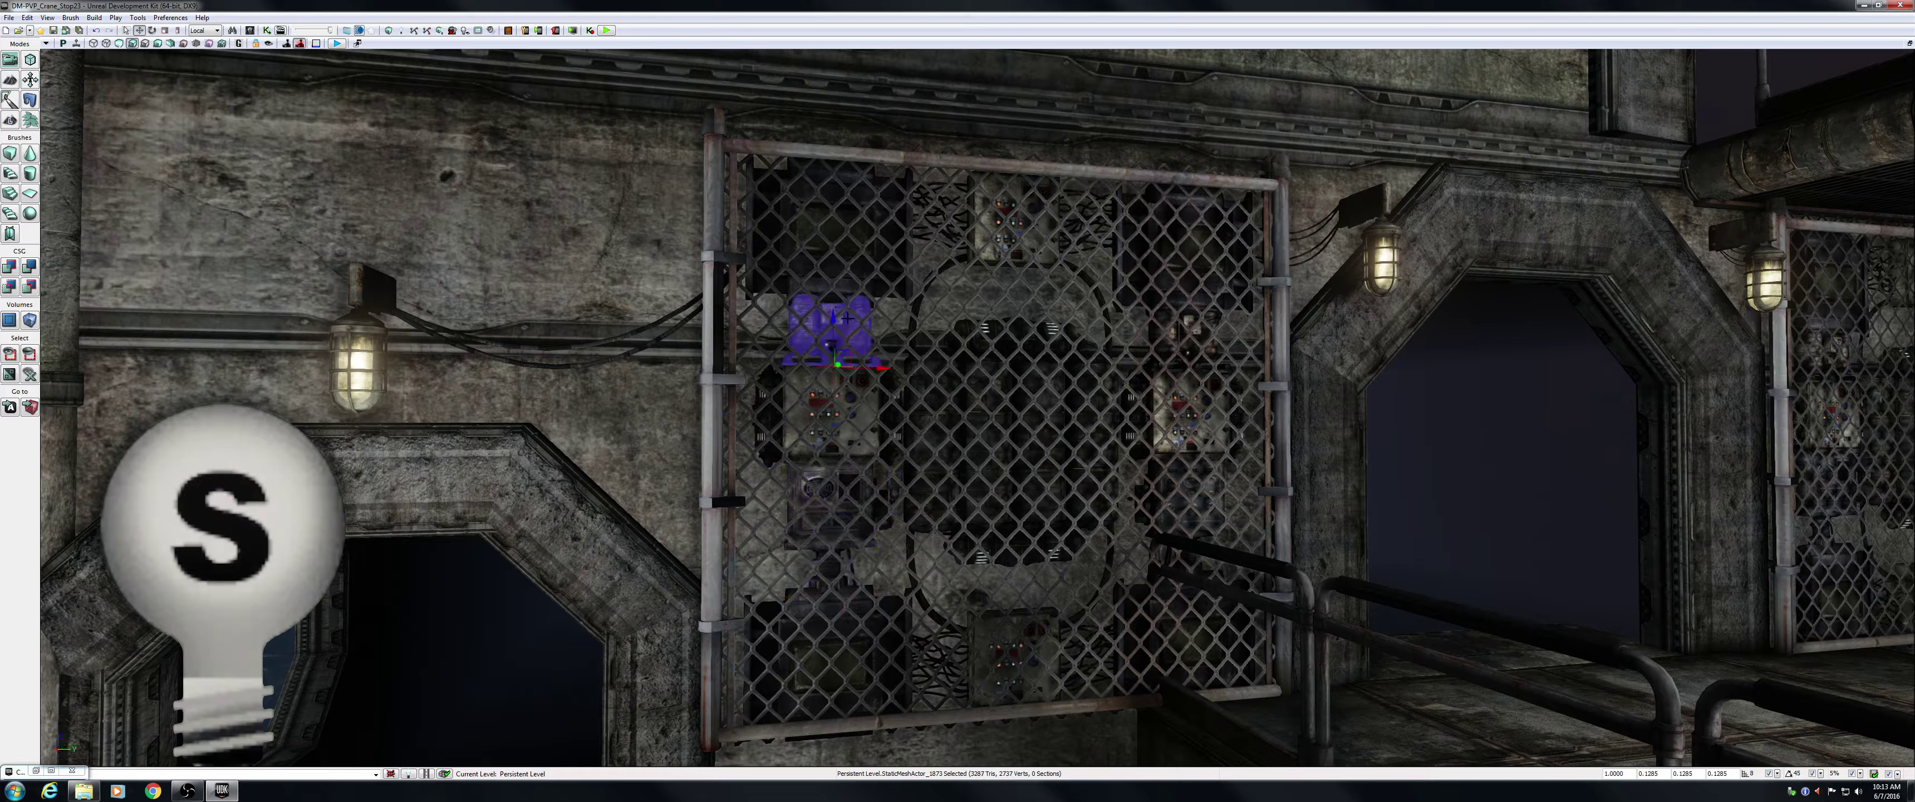
Select the corner meshes and the smaller pieces along the base of the chain-link fenced panel to show its construction.
click(860, 229)
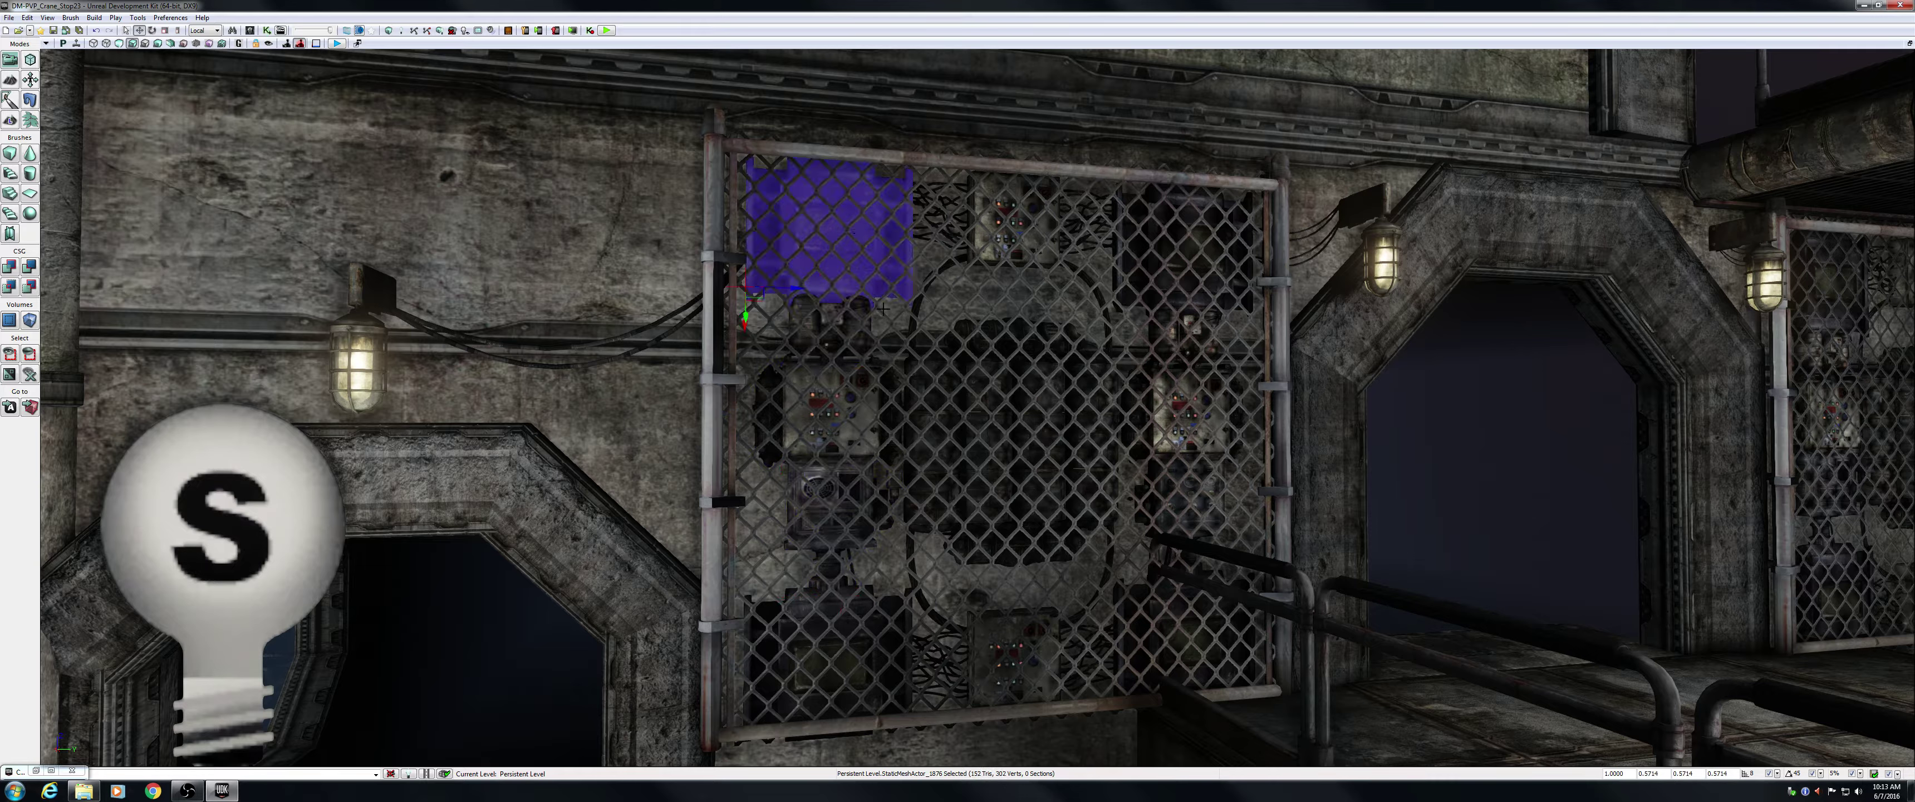
click(852, 649)
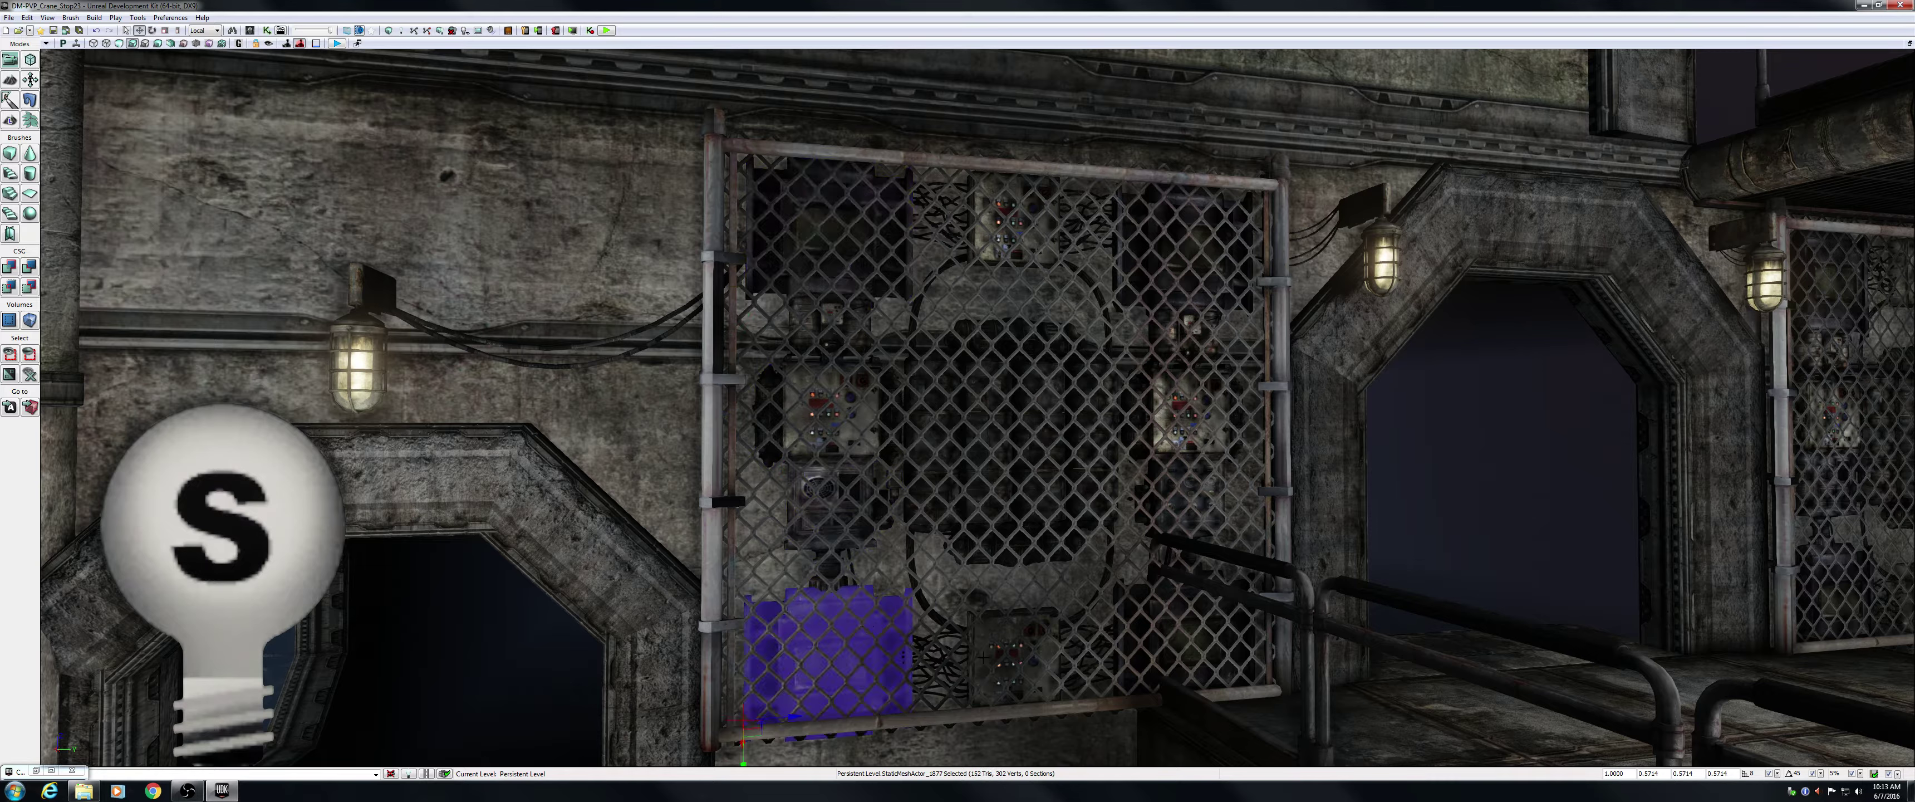
click(939, 649)
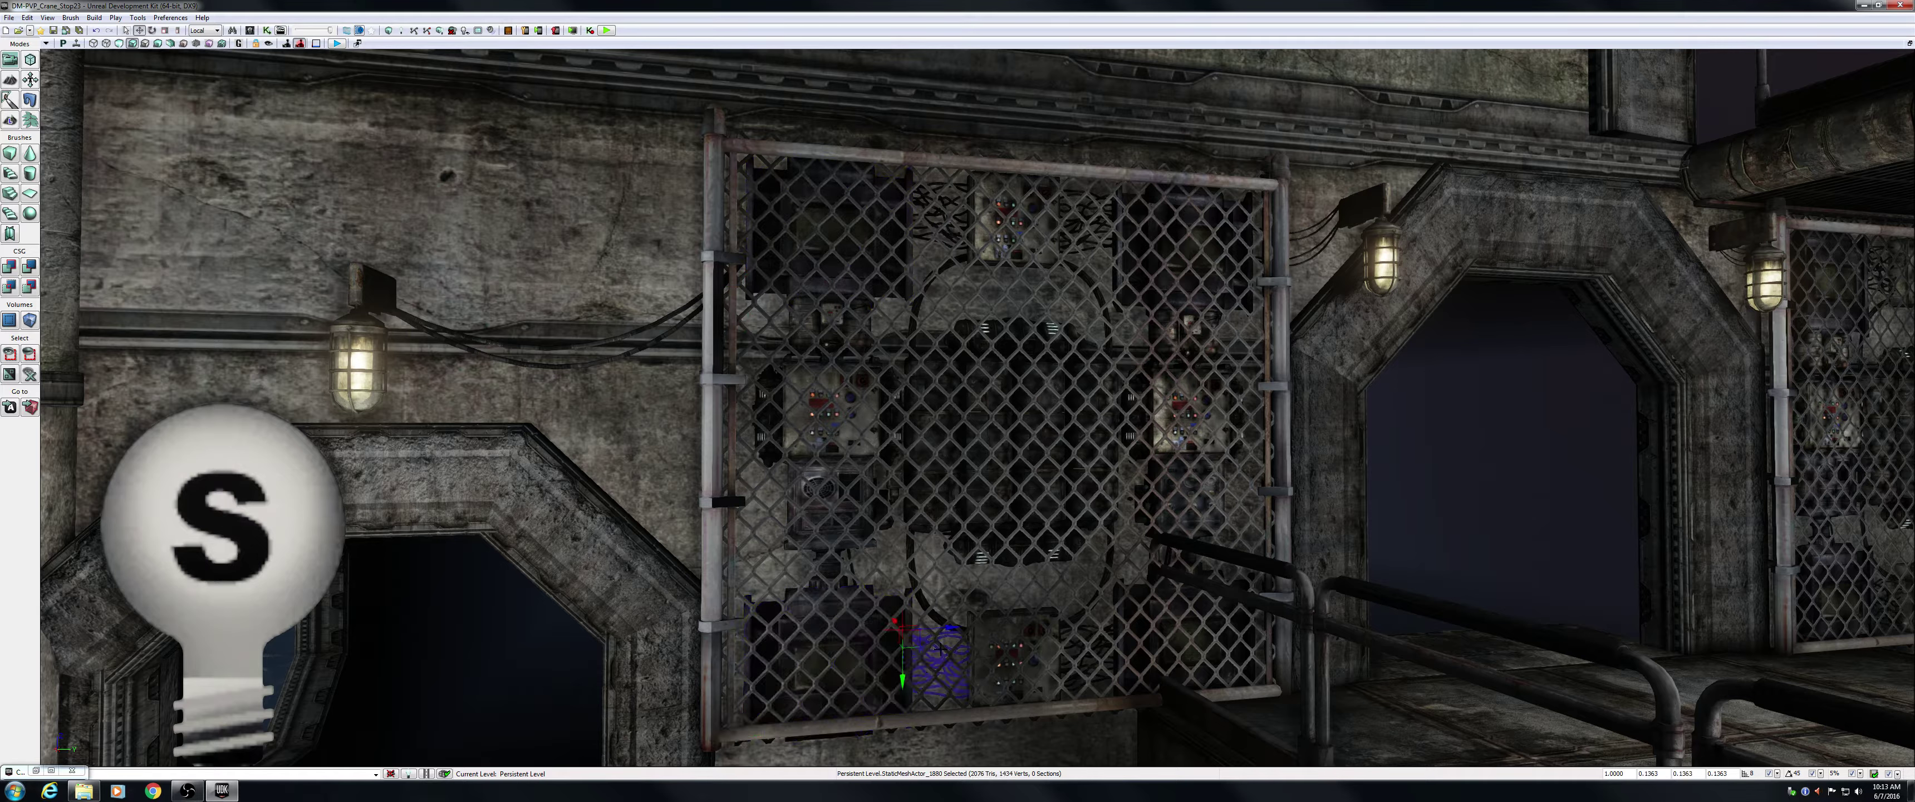
click(1002, 631)
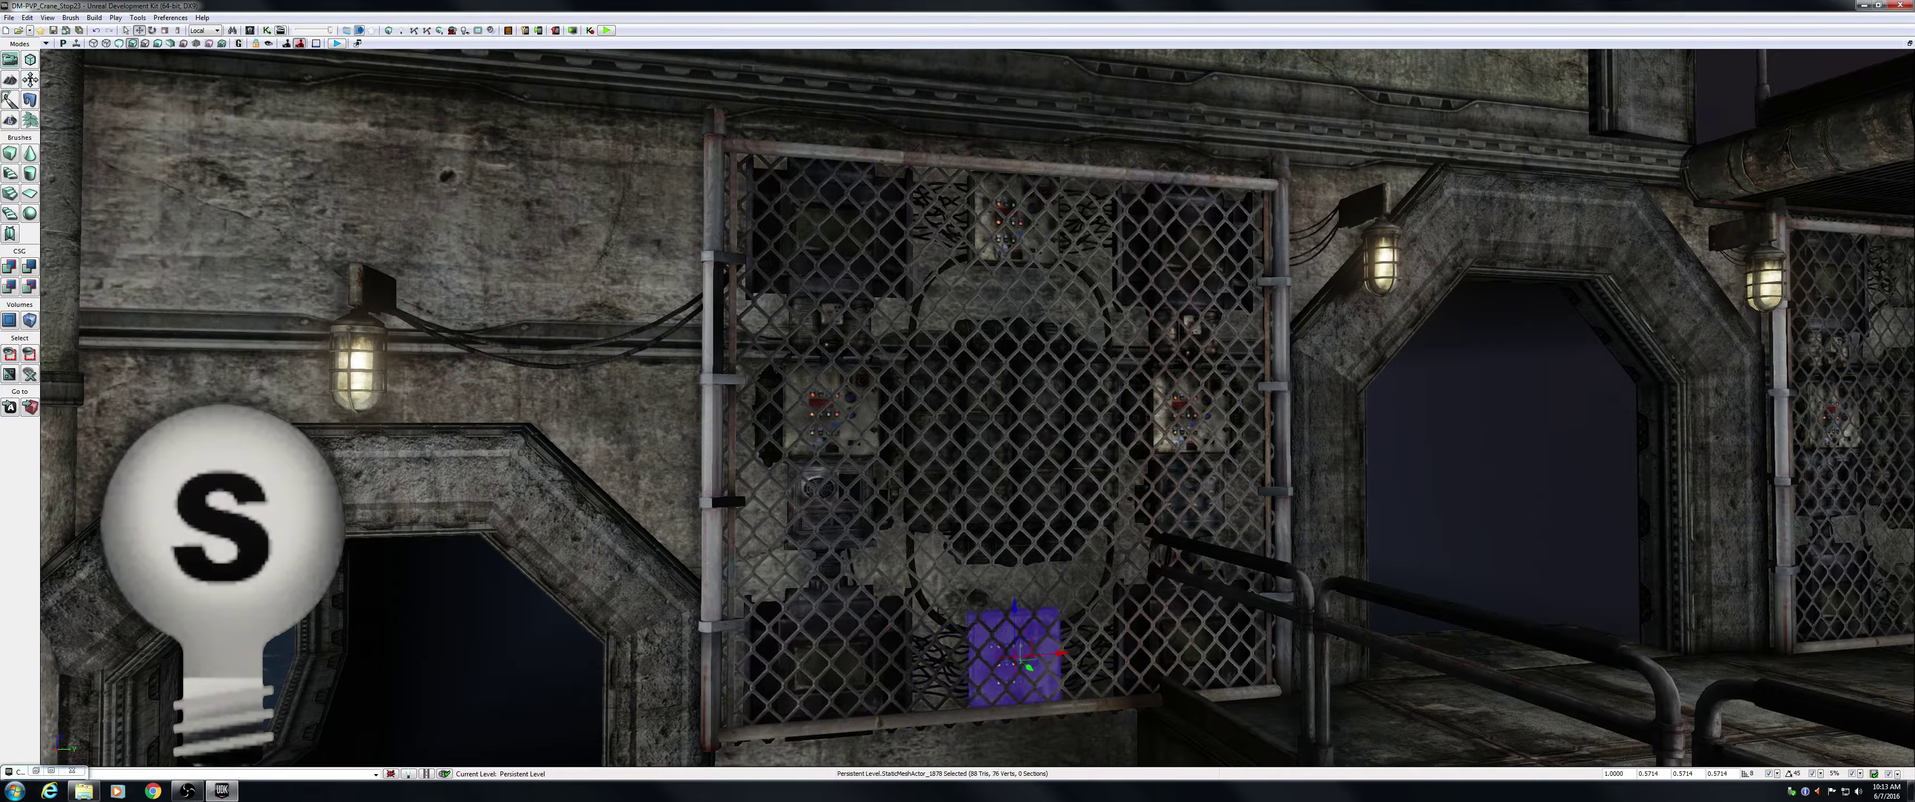
click(1011, 618)
click(1091, 599)
click(1229, 655)
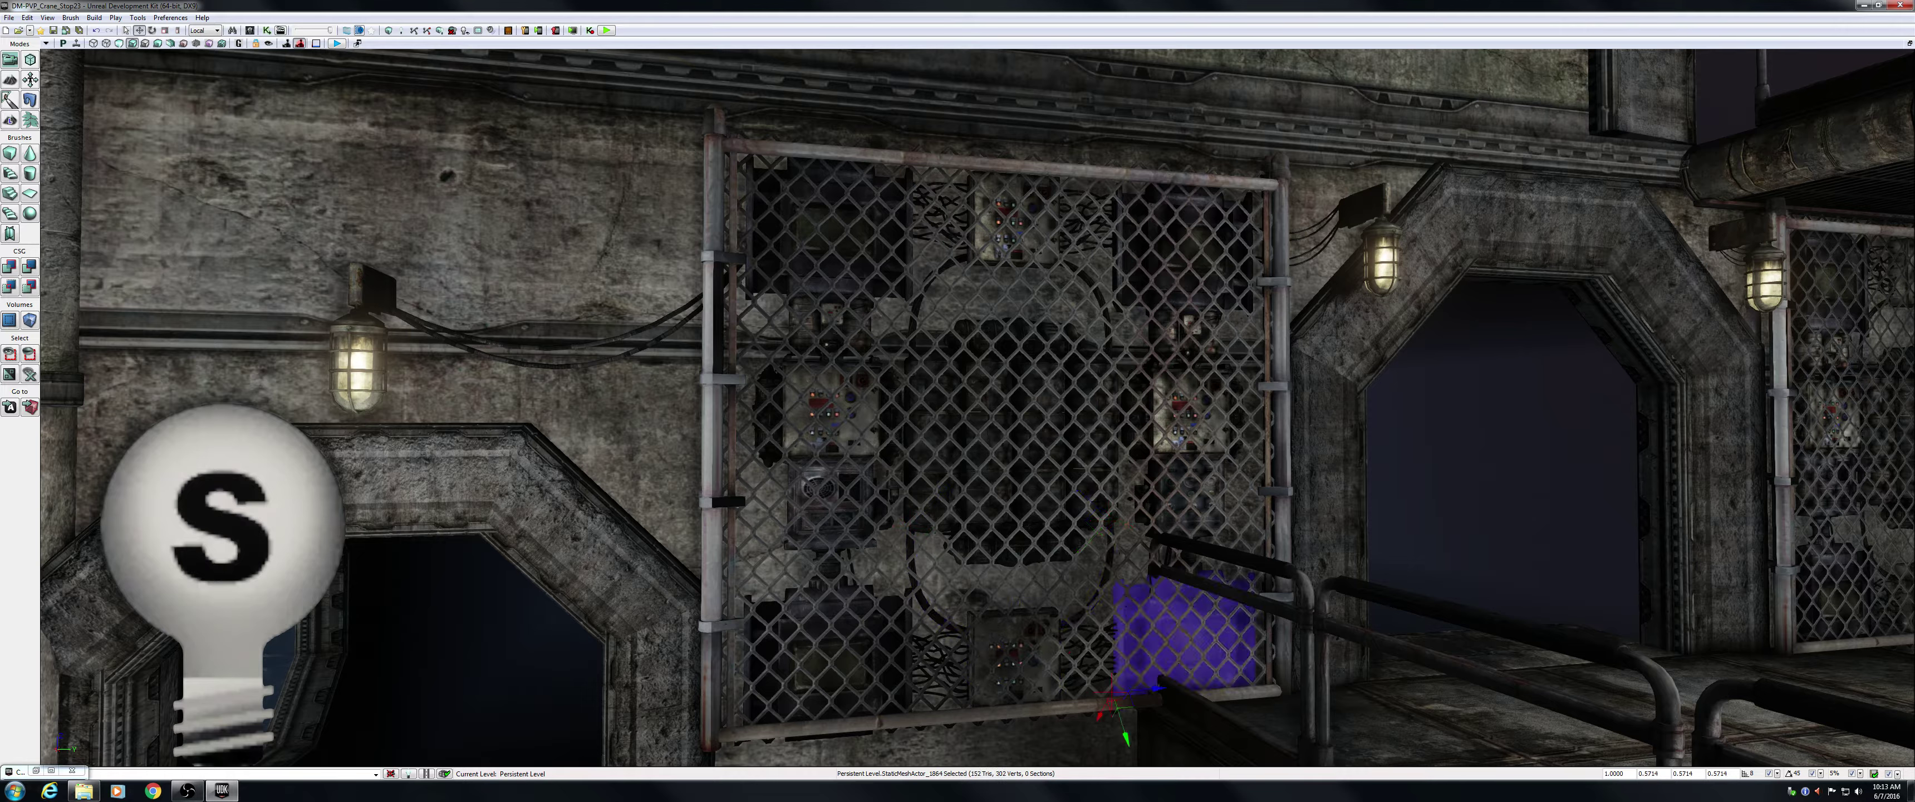
Select the individual meshes forming the dark centre of the fenced panel, and clear the selection.
click(1091, 444)
click(1048, 536)
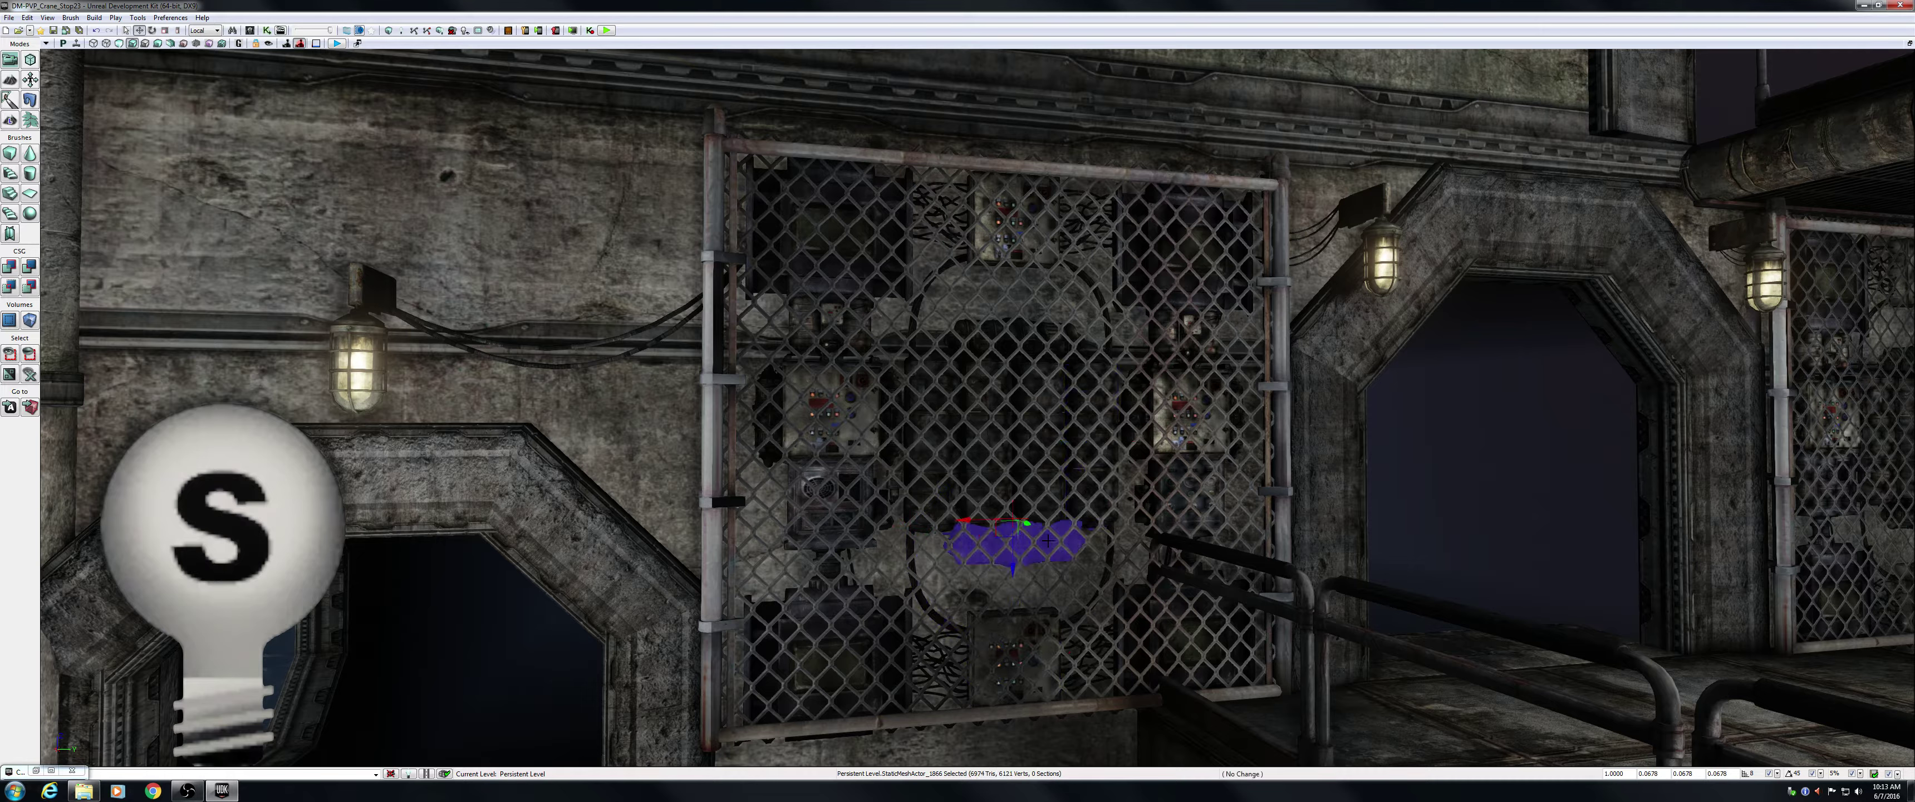
click(1046, 488)
click(993, 483)
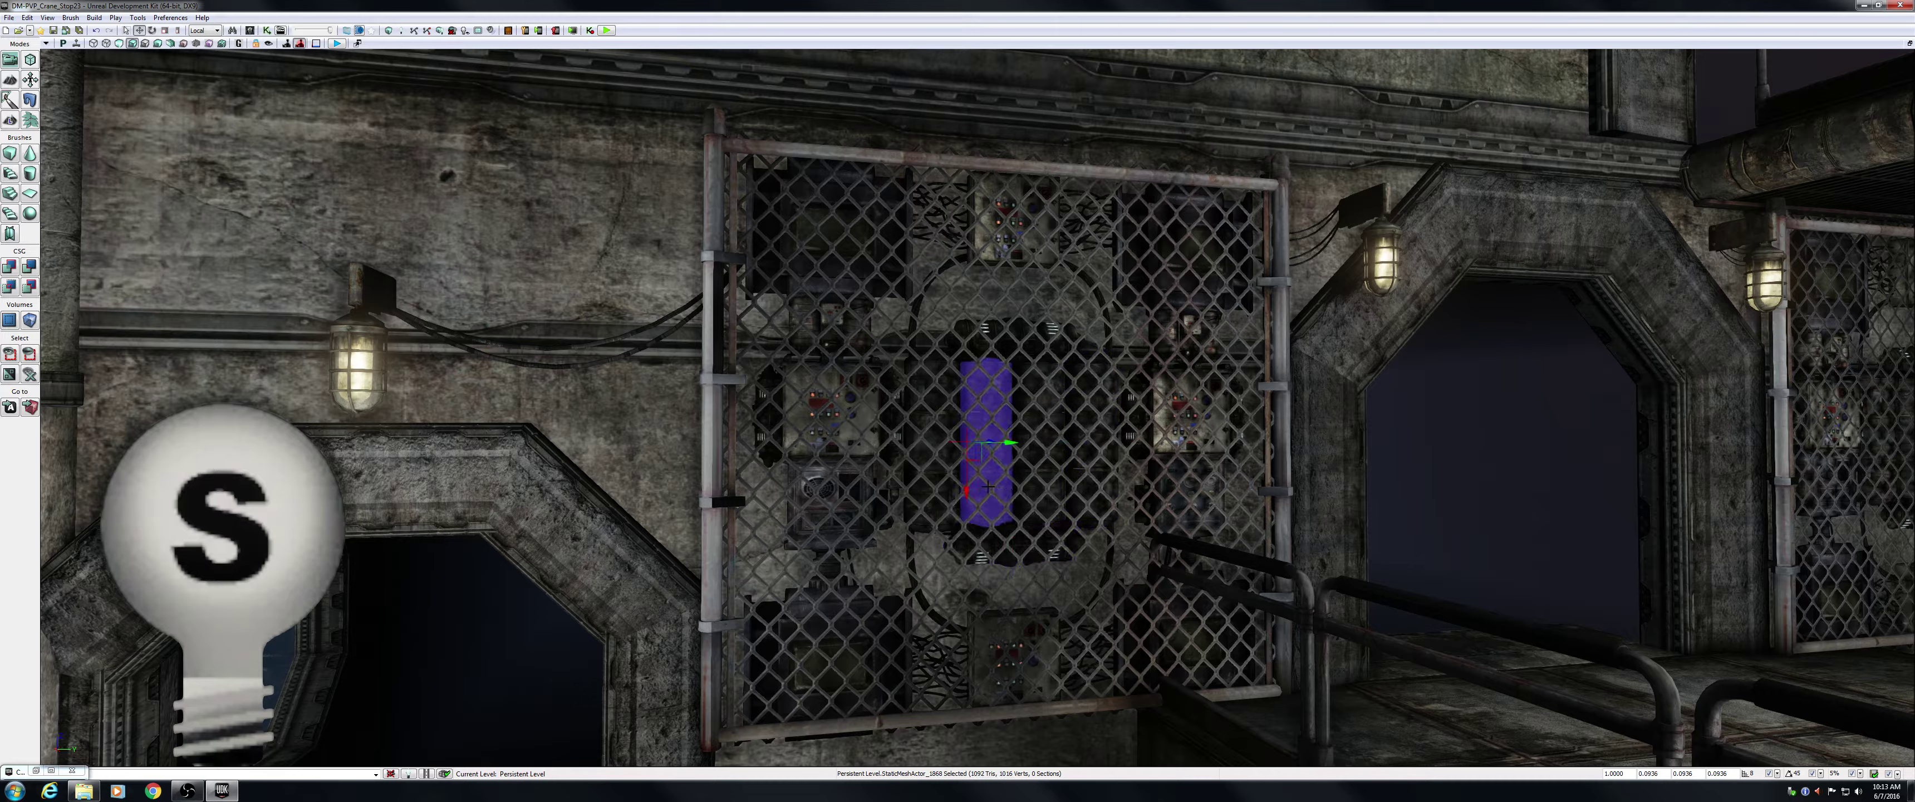
click(940, 478)
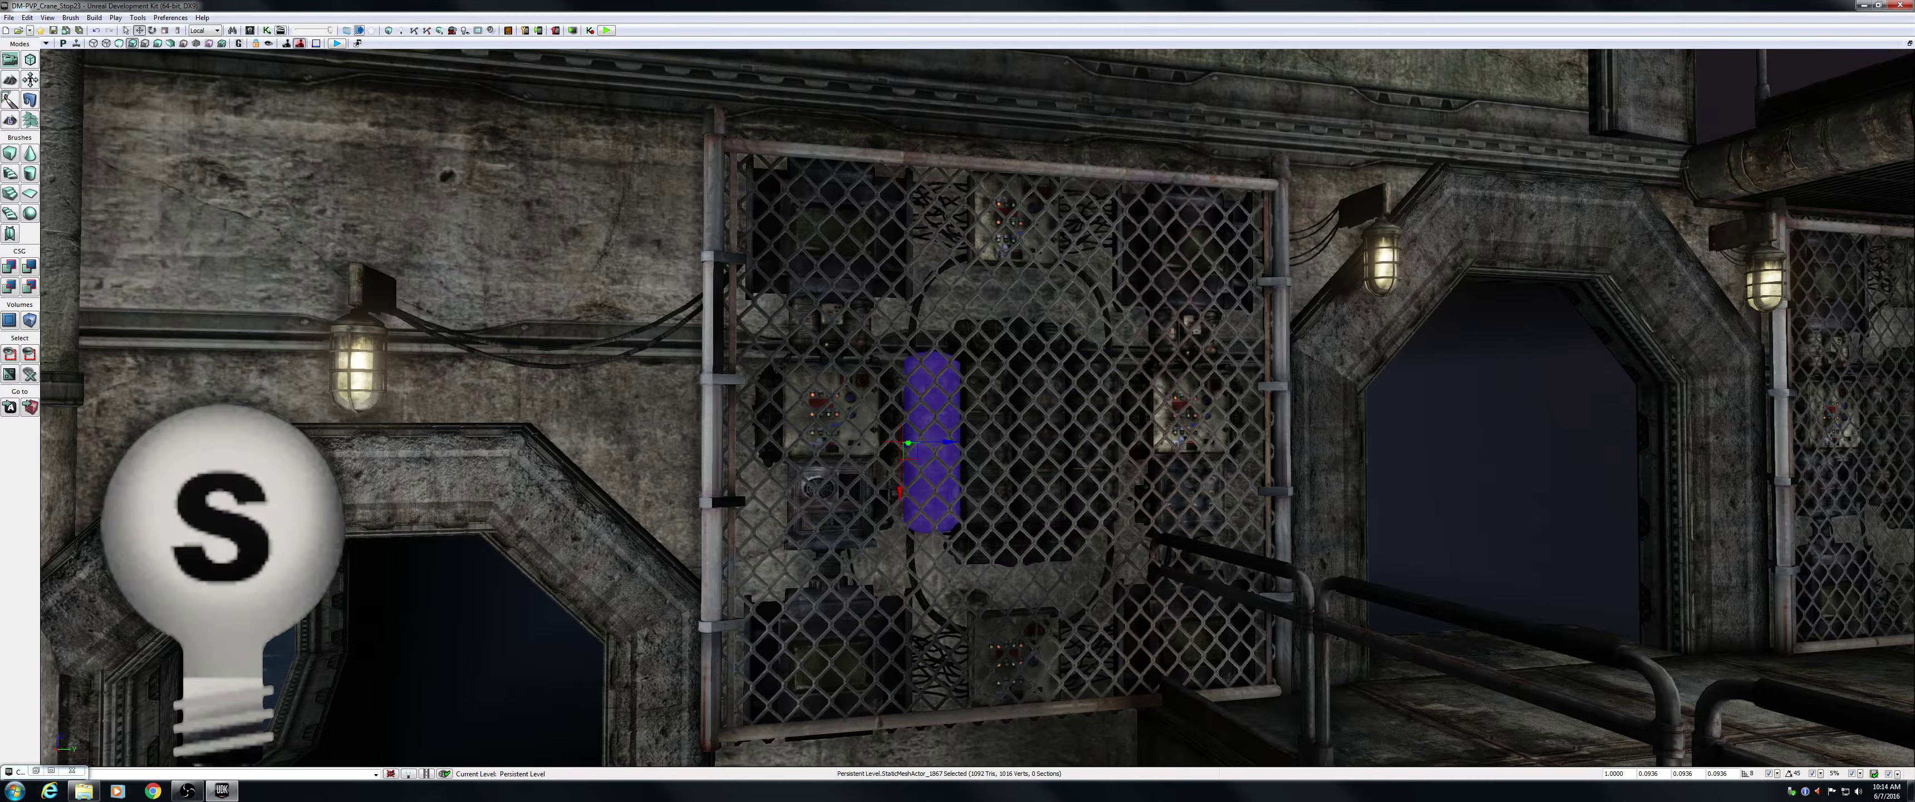
click(991, 328)
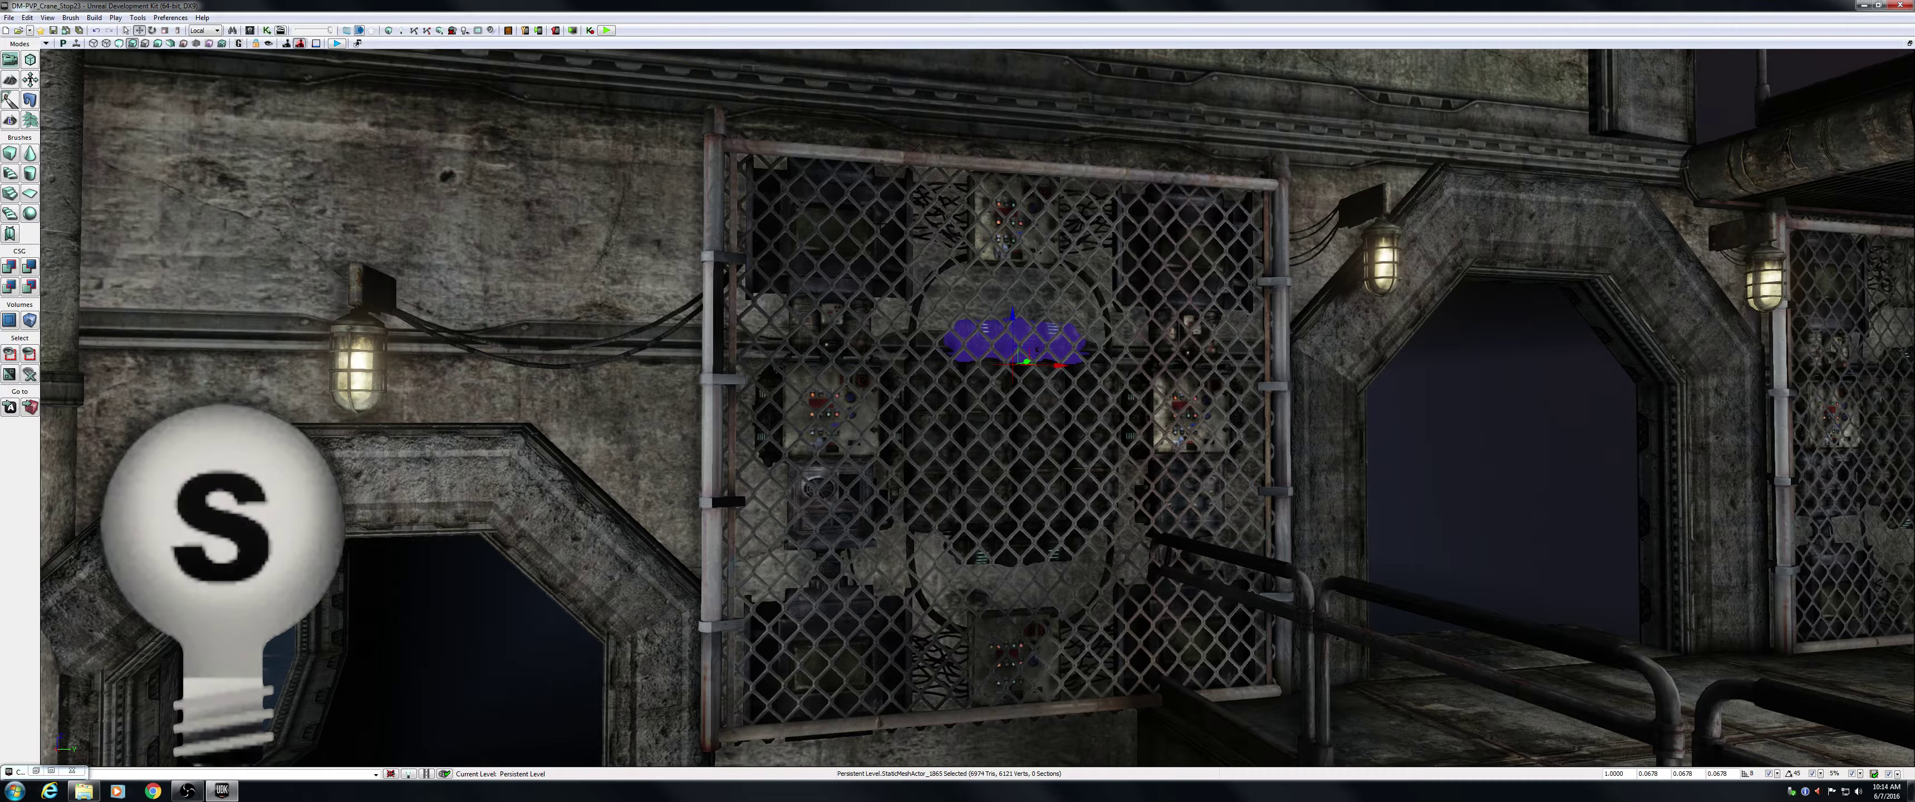
key(Escape)
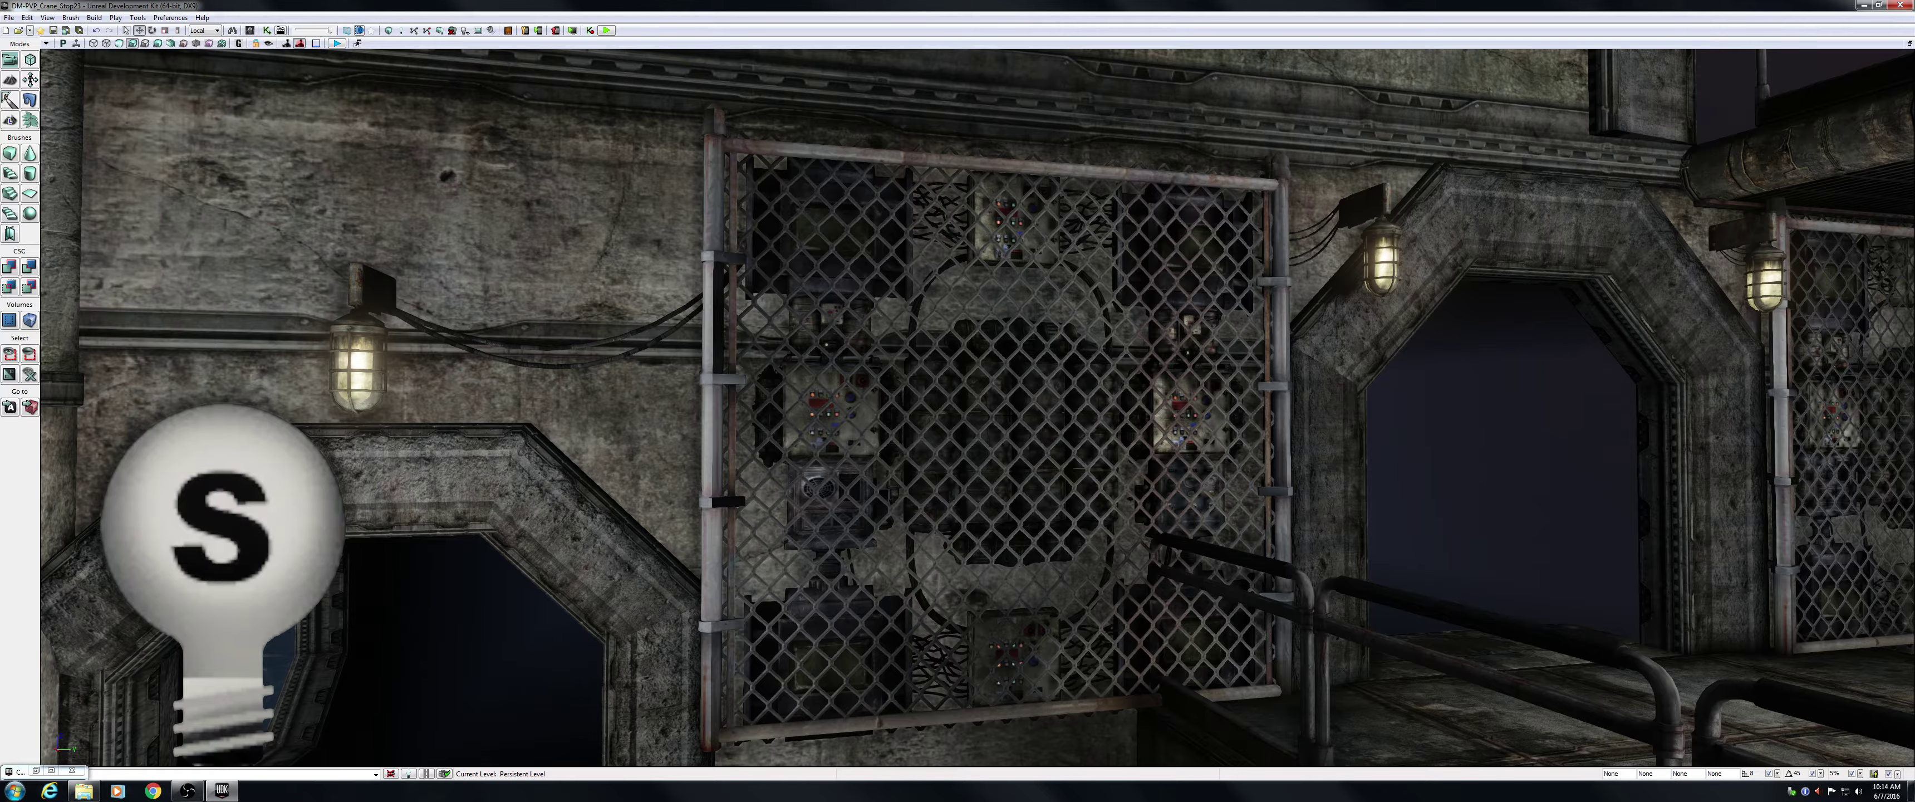
Hide the editor icons and view the tower with octagonal openings where the grated walkway meets its doorway.
right_drag(978, 408, 1090, 418)
key(g)
right_drag(1208, 452, 1398, 478)
right_drag(1026, 417, 1043, 399)
right_drag(1429, 484, 1536, 516)
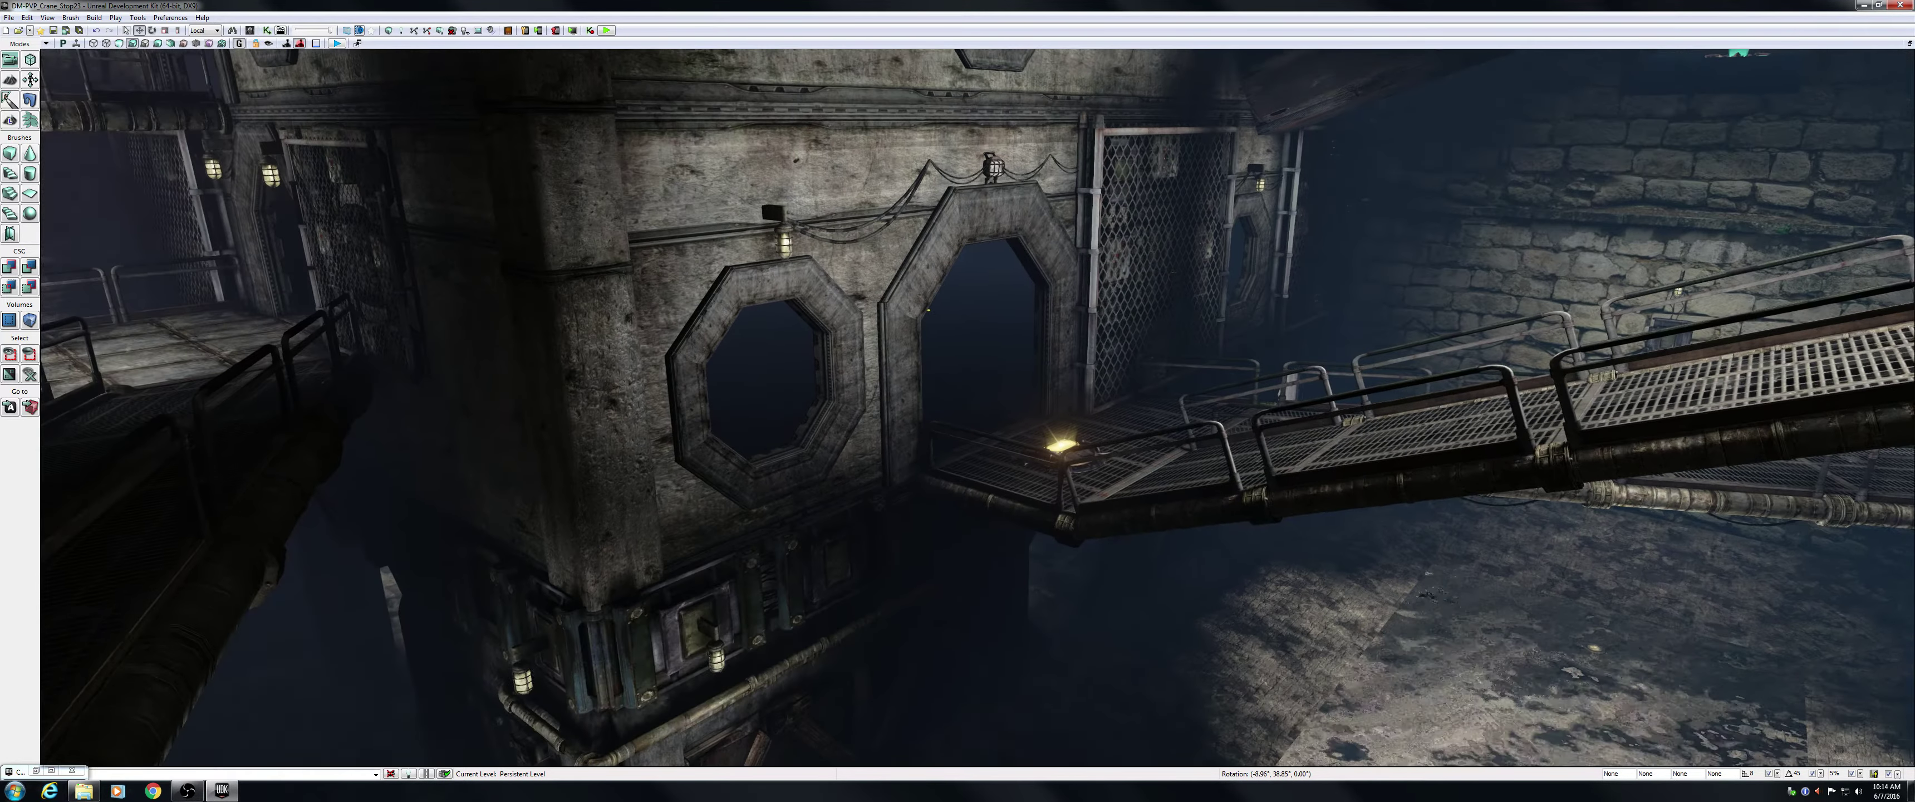
right_drag(1259, 496, 1246, 527)
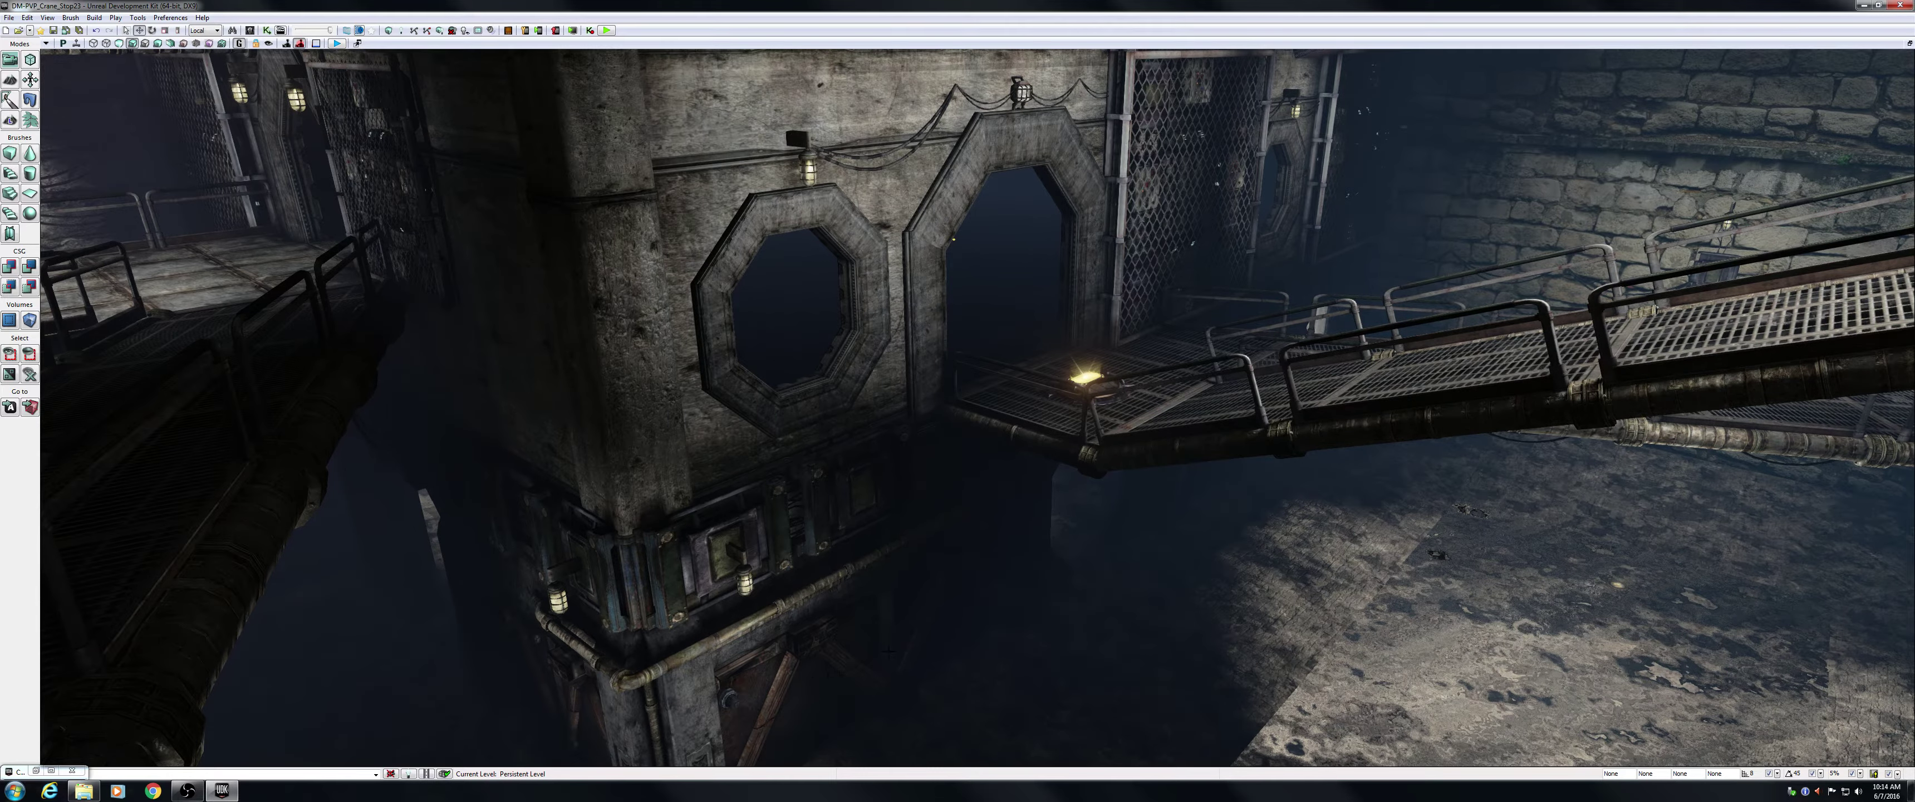
right_drag(1144, 593, 1175, 542)
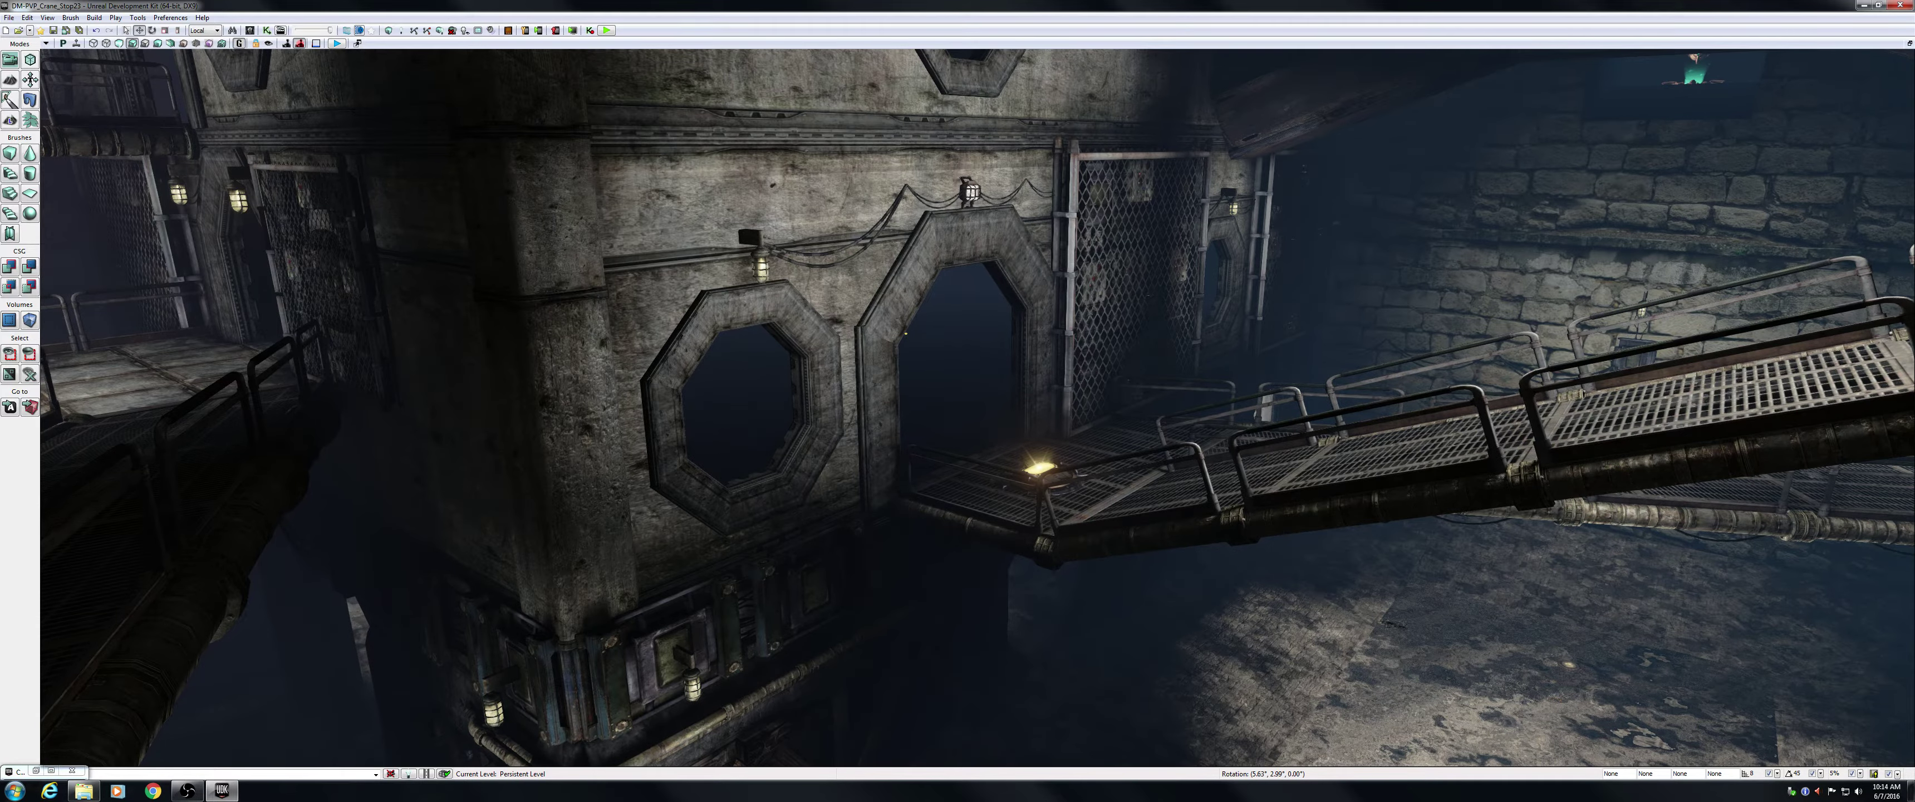
Review the dark passage beneath the walkways, the suspended bridges and the tower corner above the ground floor.
right_drag(1175, 543, 713, 483)
key(w)
right_drag(855, 552, 818, 486)
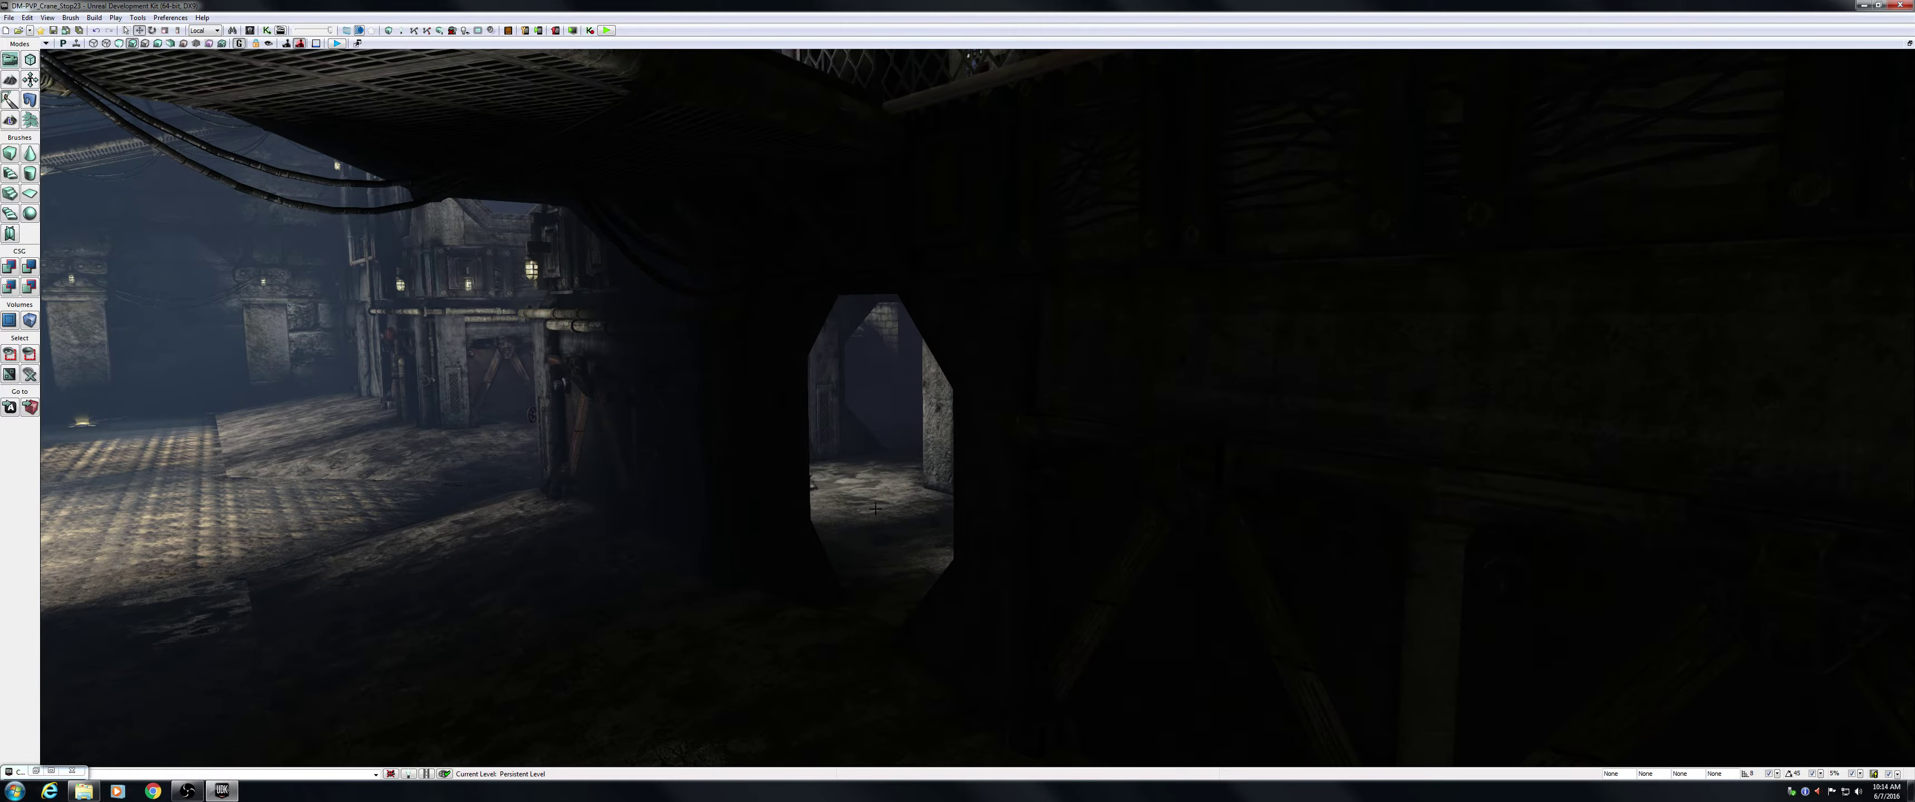
right_drag(576, 523, 921, 647)
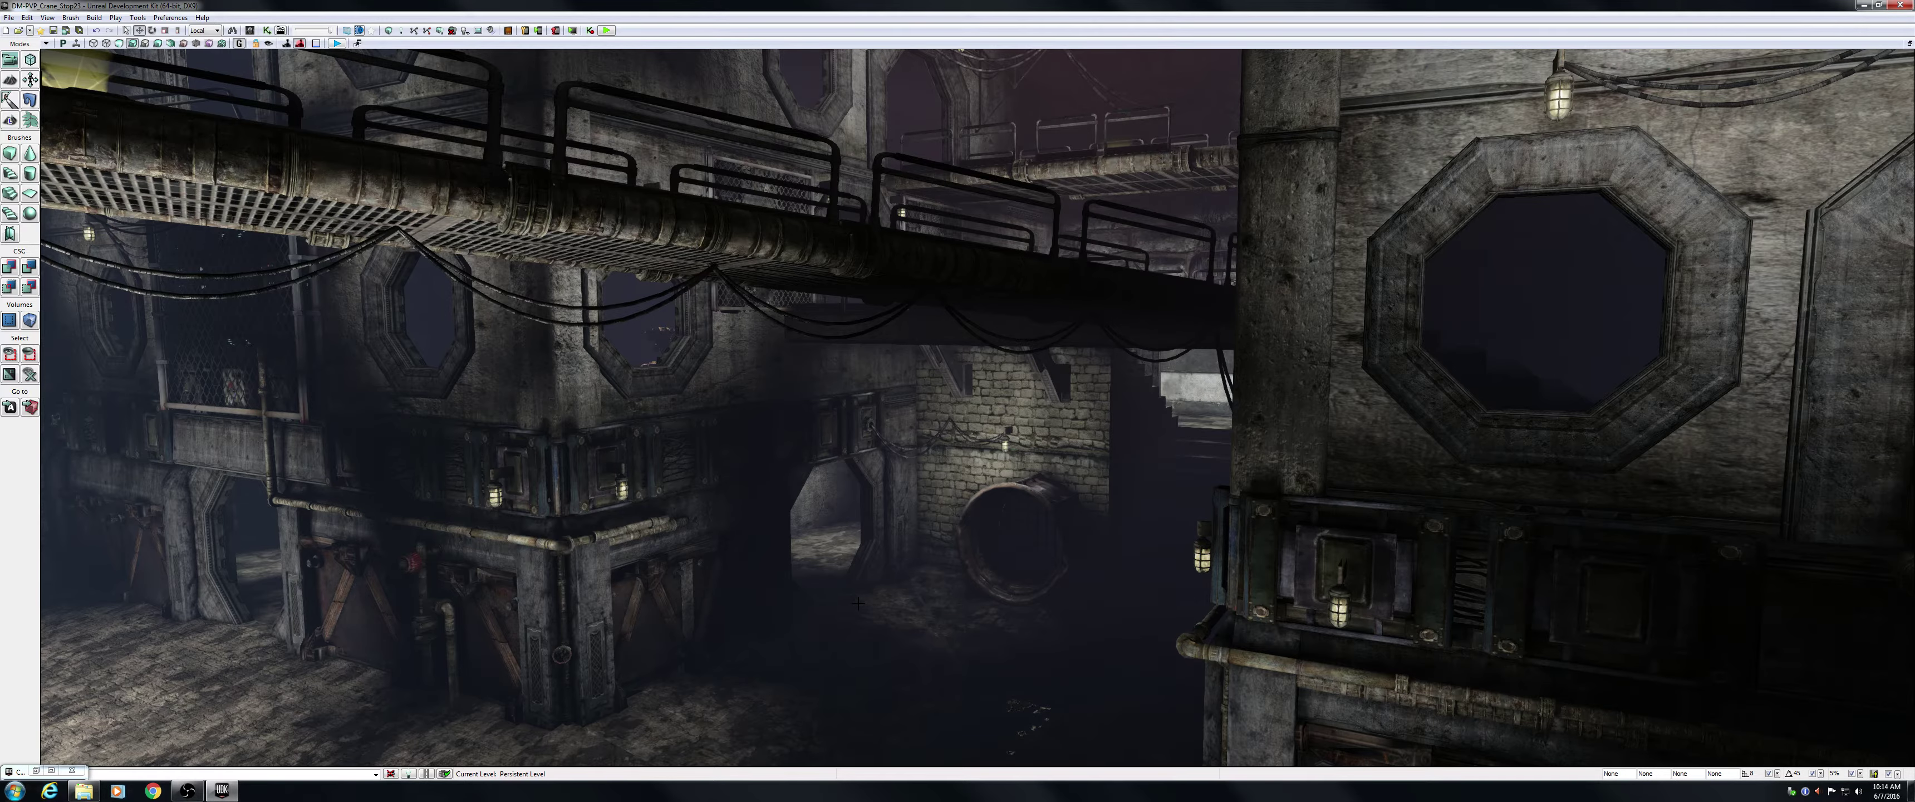
mouse_move(922, 521)
right_down()
mouse_move(924, 387)
mouse_move(926, 536)
right_up()
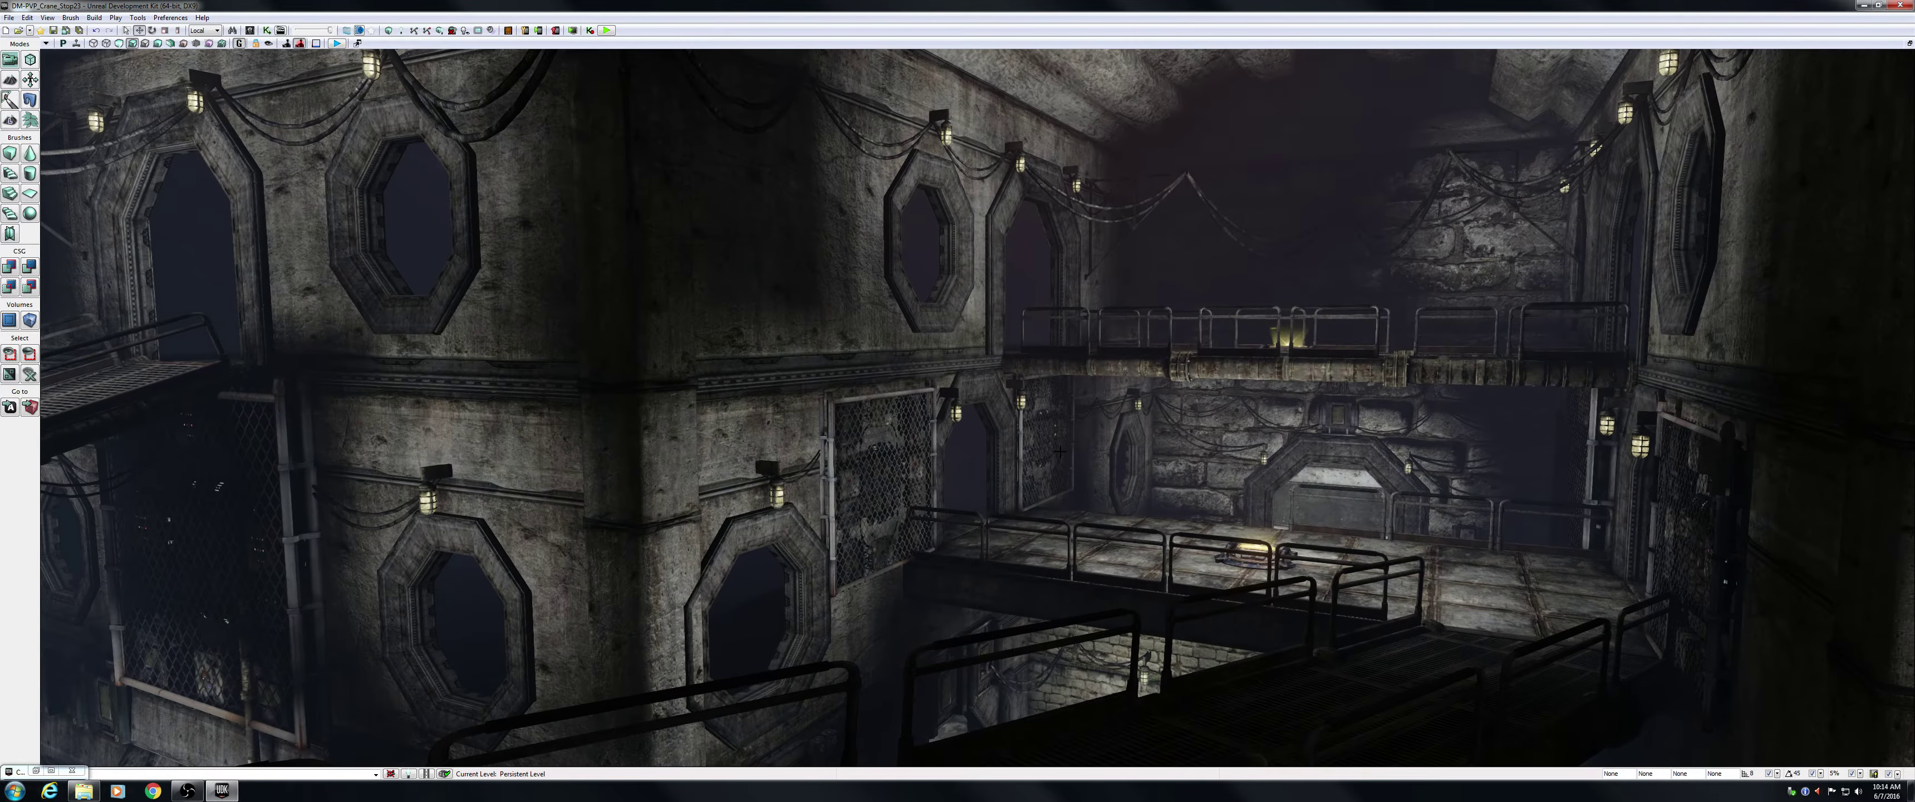
right_drag(1061, 468, 955, 448)
right_drag(974, 387, 959, 405)
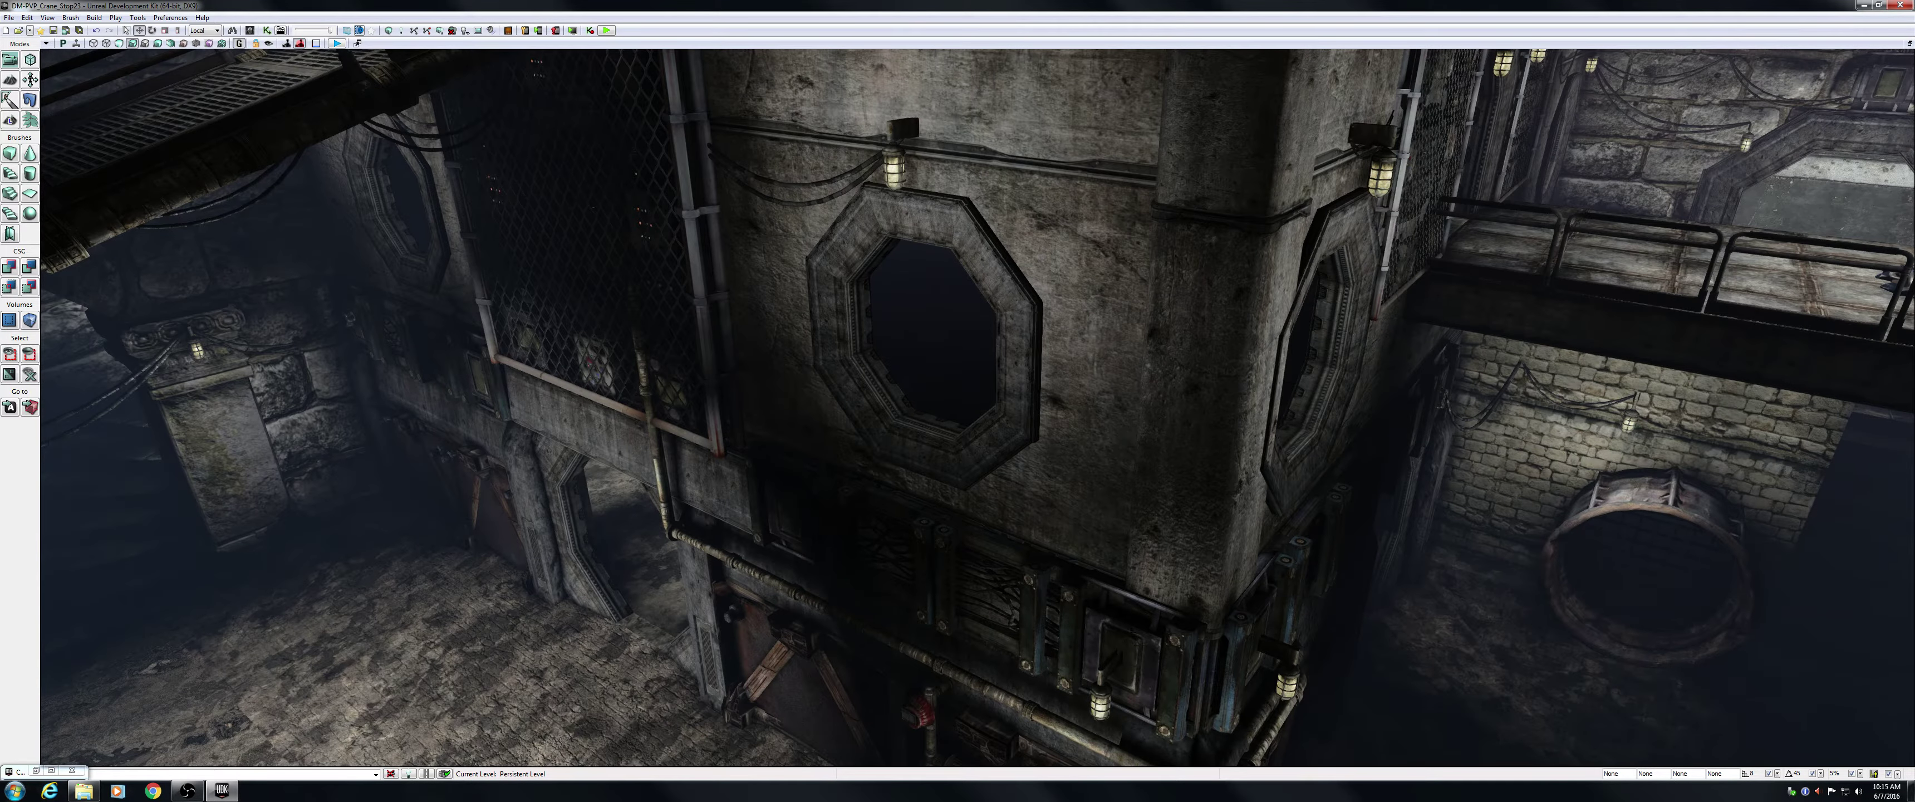
Inspect the octagonal window and doorway beside the lit, grated ramp, including the wall lamps and draped cables.
right_drag(960, 406, 1078, 356)
key(s)
right_drag(580, 396, 551, 417)
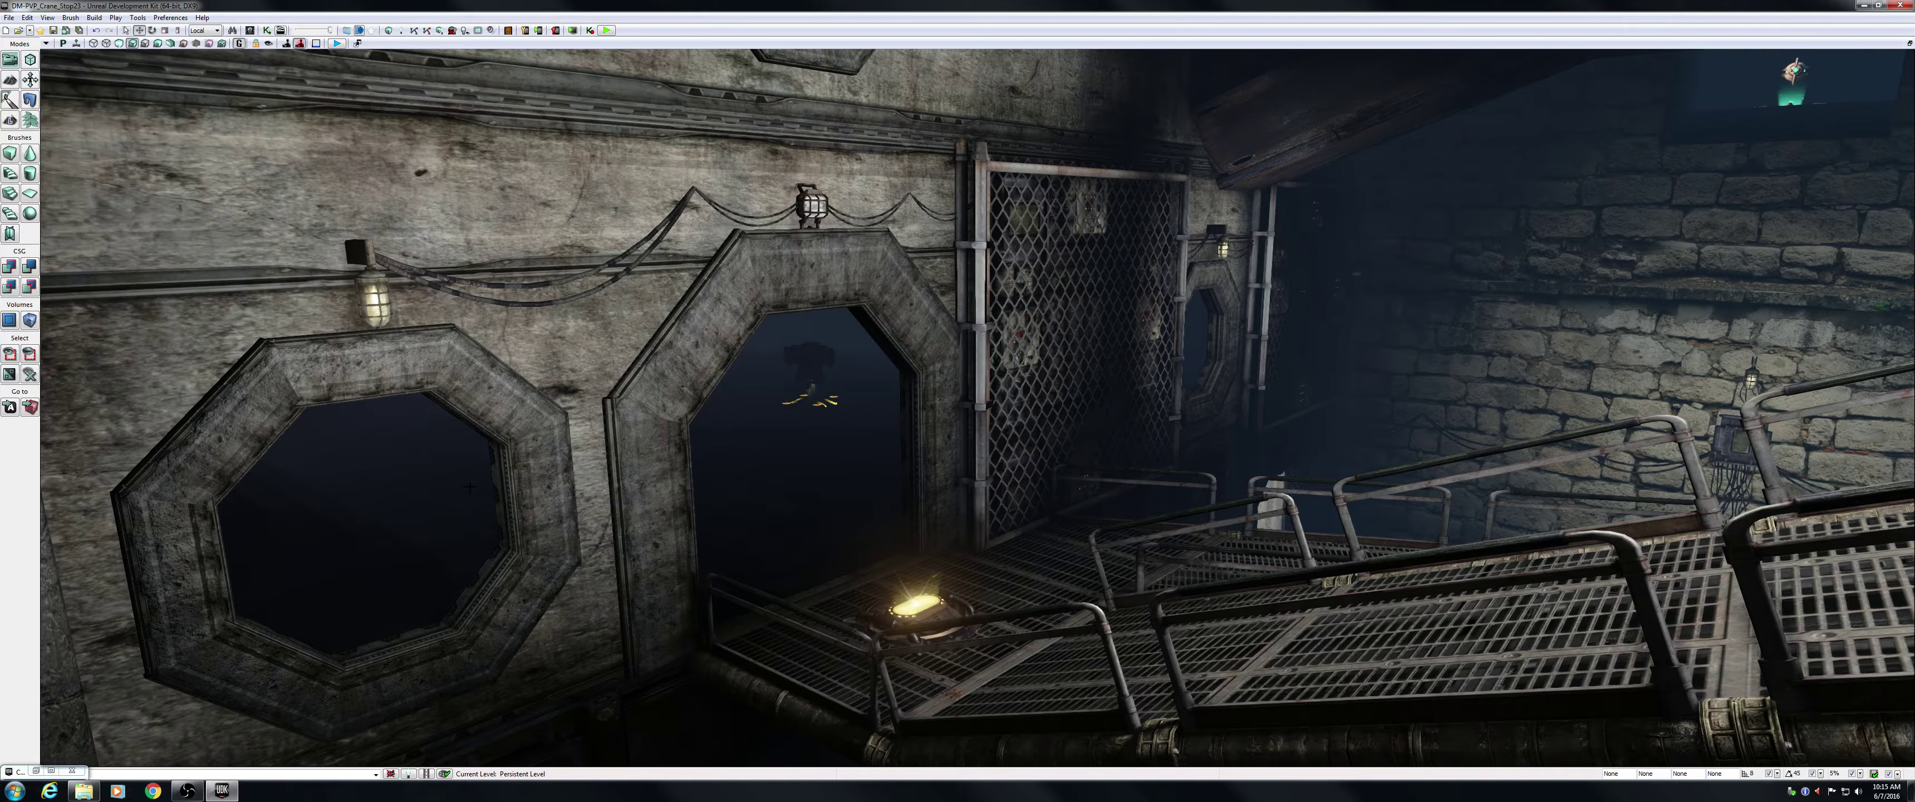
key(a)
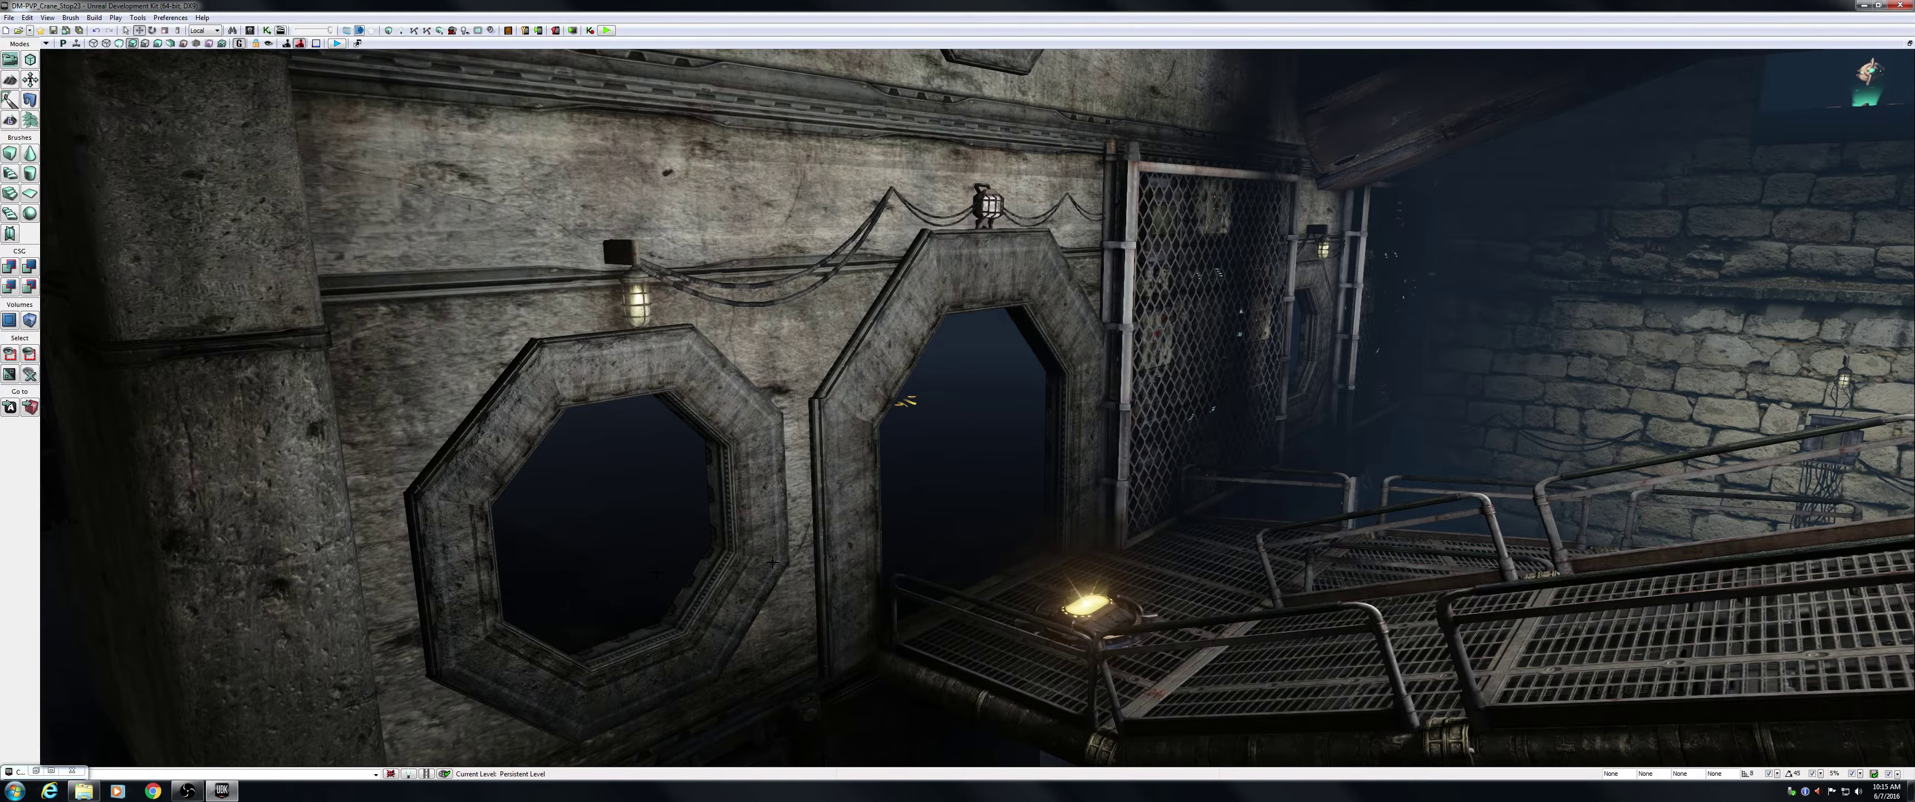
Examine the grated ramp from its opposite side together with the fenced panel and octagonal window on the tower wall.
key(s)
right_drag(750, 581, 1056, 455)
key(w)
key(s)
key(s)
key(w)
key(s)
key(s)
key(d)
right_drag(788, 440, 772, 440)
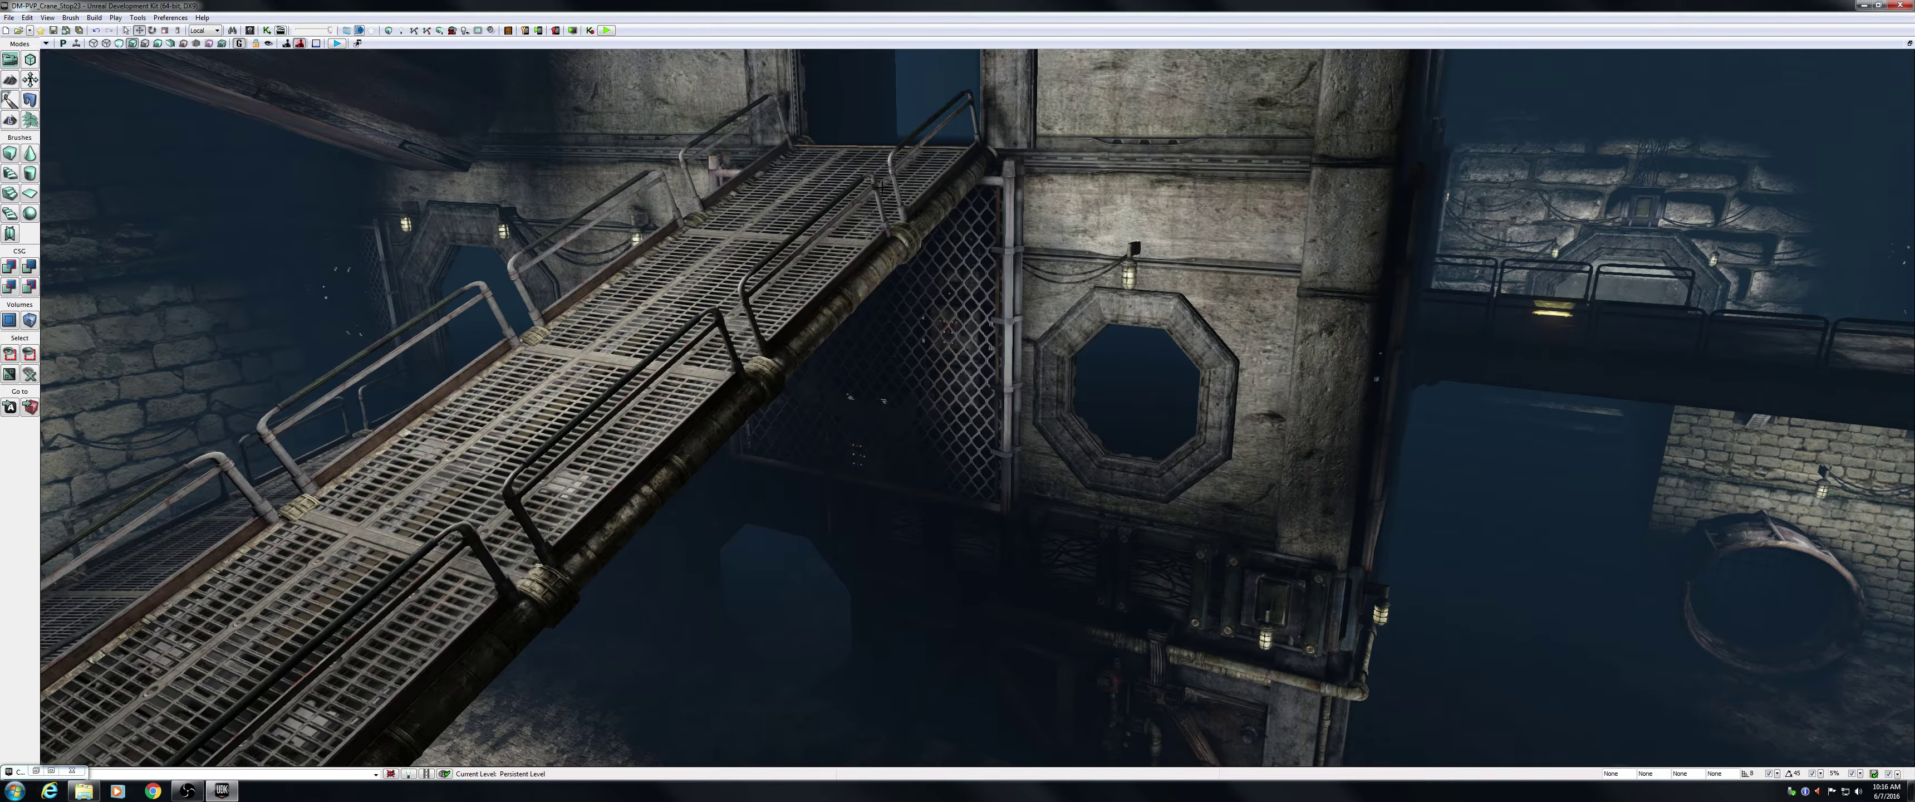
right_drag(701, 384, 549, 362)
key(a)
key(d)
key(w)
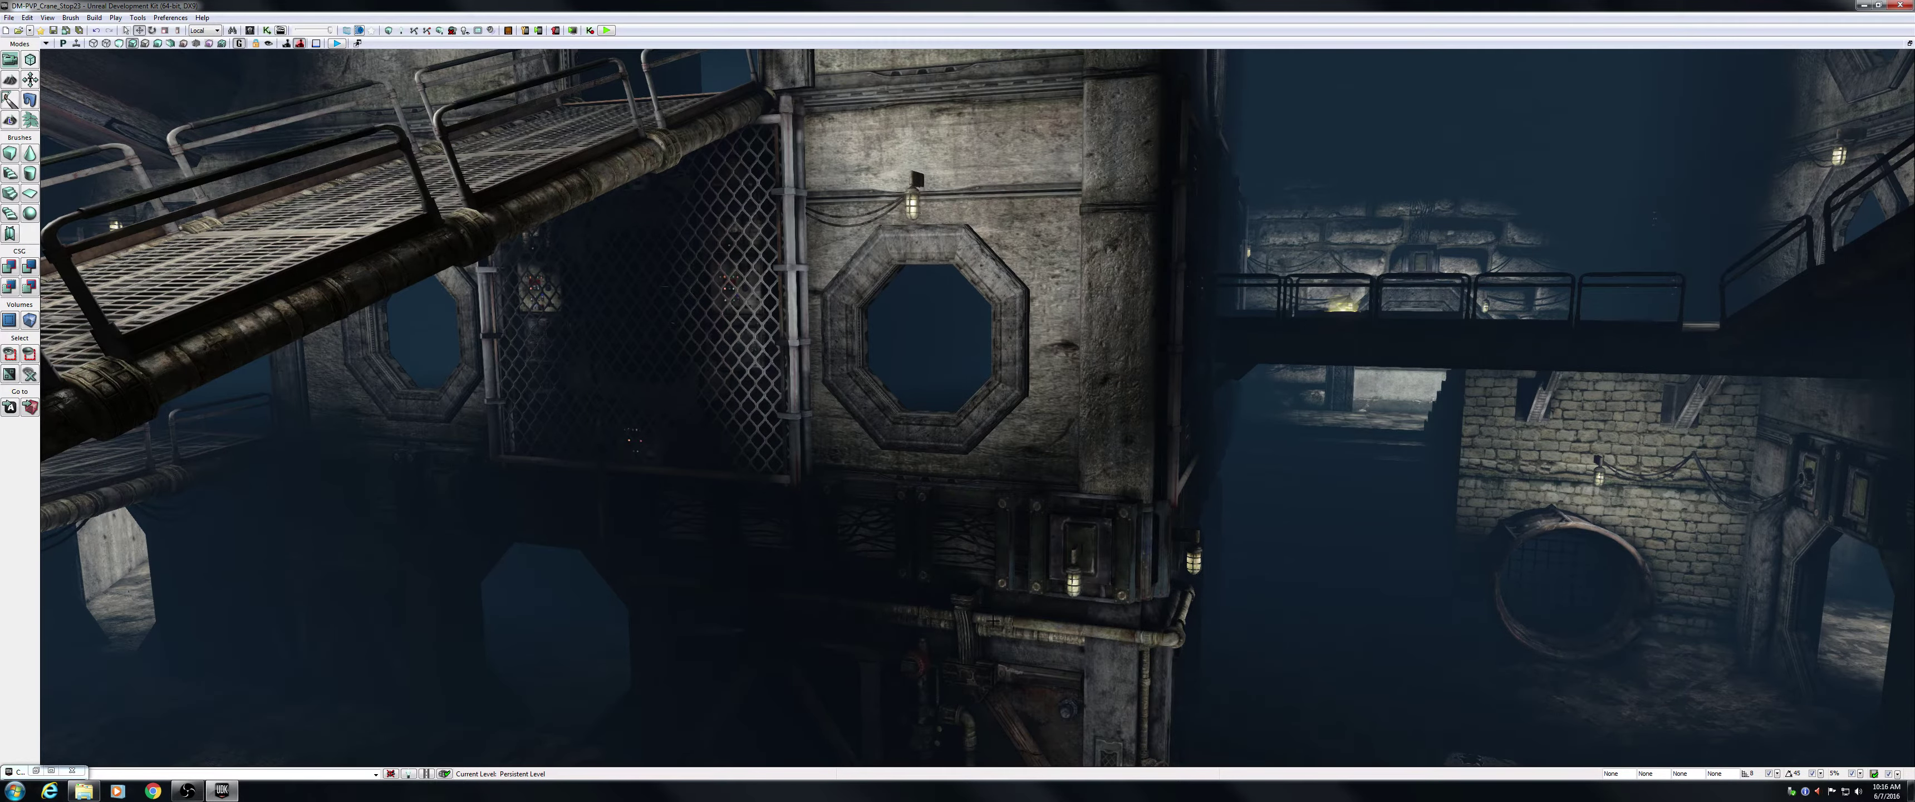
Inspect the tower base corner with its pipes, valve wheel, wooden braces and caged lamps.
middle_drag(1155, 356, 1153, 393)
drag(919, 311, 1078, 253)
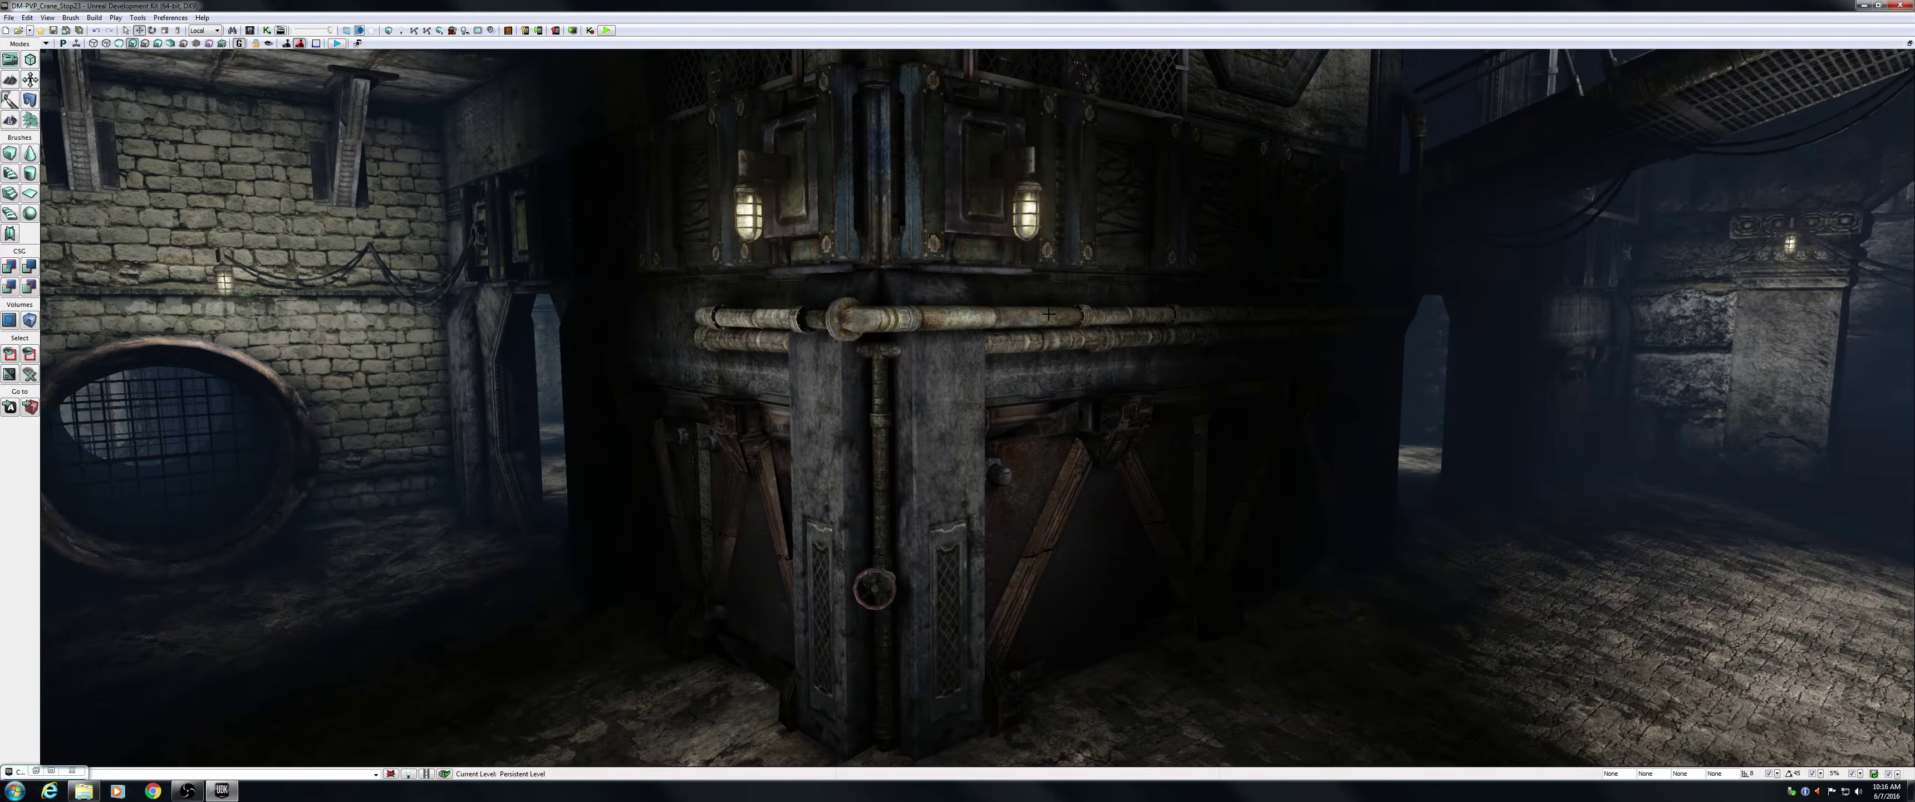
right_drag(1115, 312, 1256, 246)
right_drag(937, 323, 938, 324)
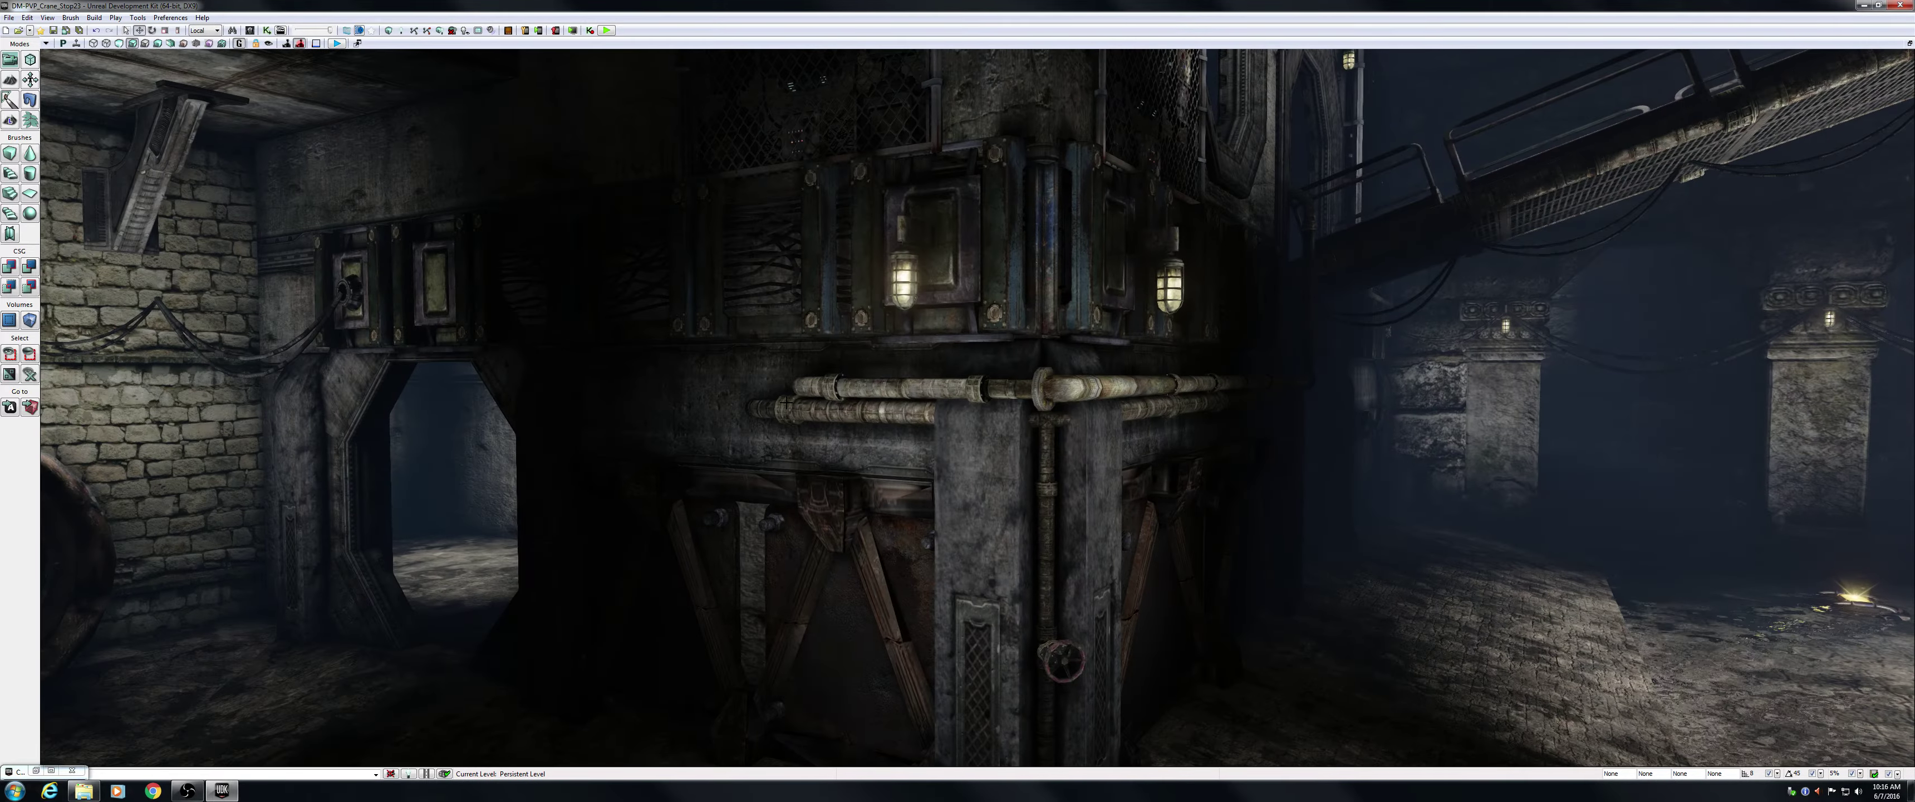
Tour from the tower base up to an overview of the upper tower levels, ramps and connecting bridges.
right_drag(978, 408, 1294, 414)
right_drag(1039, 390, 1130, 364)
right_drag(550, 334, 119, 357)
right_drag(977, 407, 709, 427)
key(s)
right_drag(34, 359, 34, 387)
right_drag(1524, 463, 1572, 456)
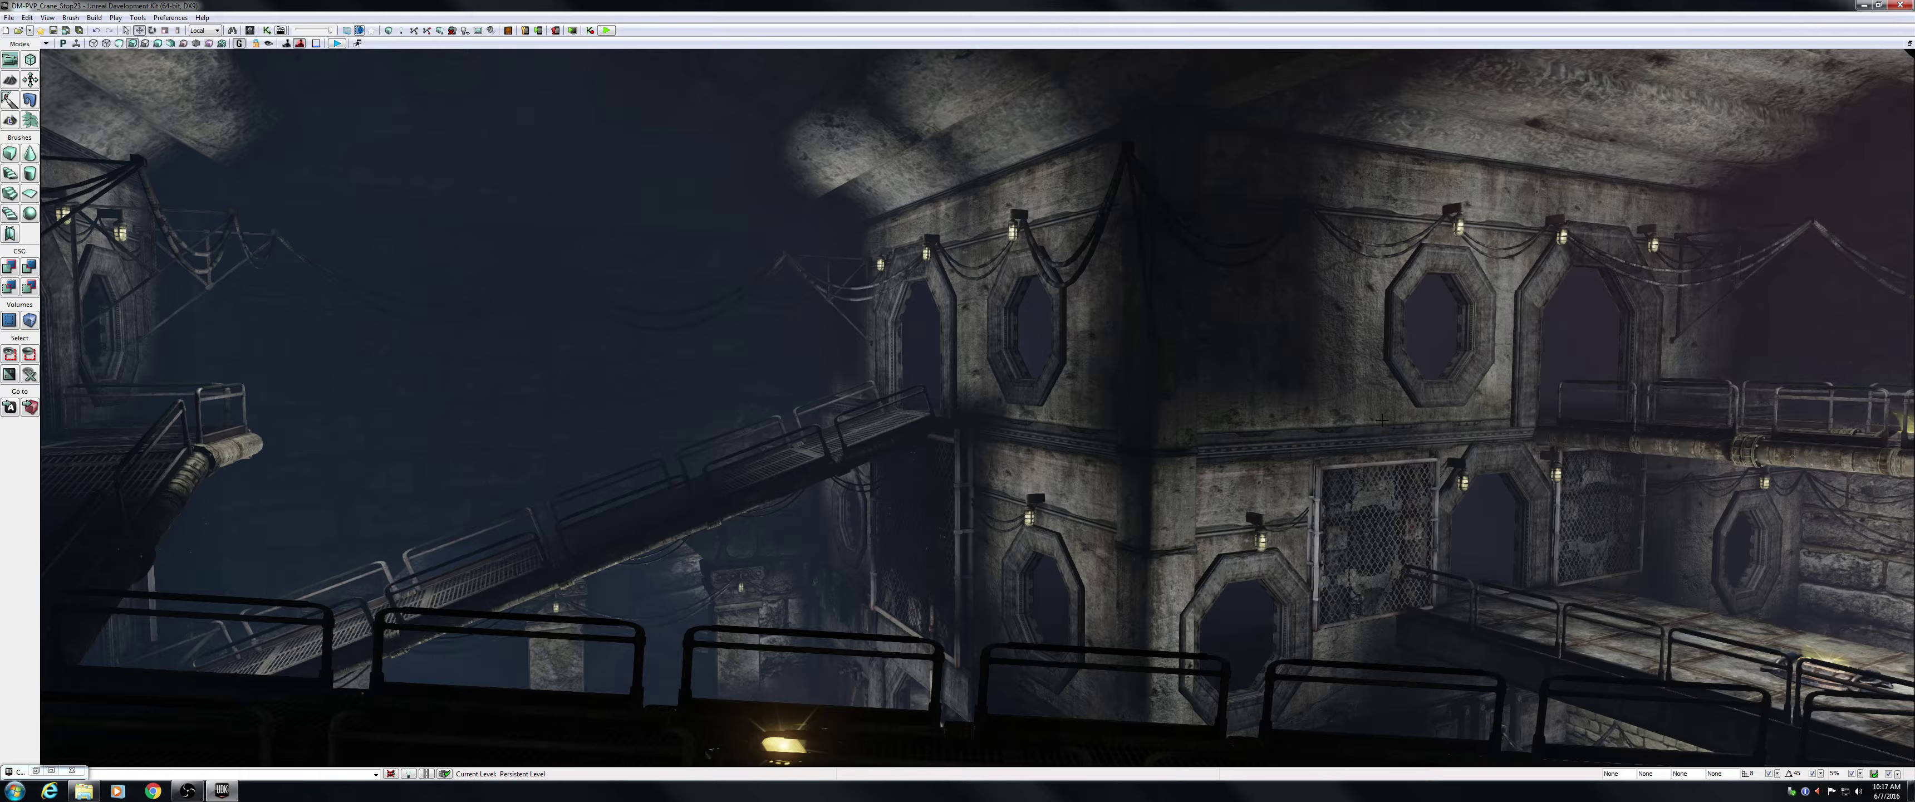
Inspect the upper tower corner with its octagonal windows, hanging cables and cable support brackets.
right_drag(1374, 434, 1055, 553)
key(w)
key(d)
drag(942, 550, 743, 556)
key(s)
right_drag(743, 556, 763, 522)
key(w)
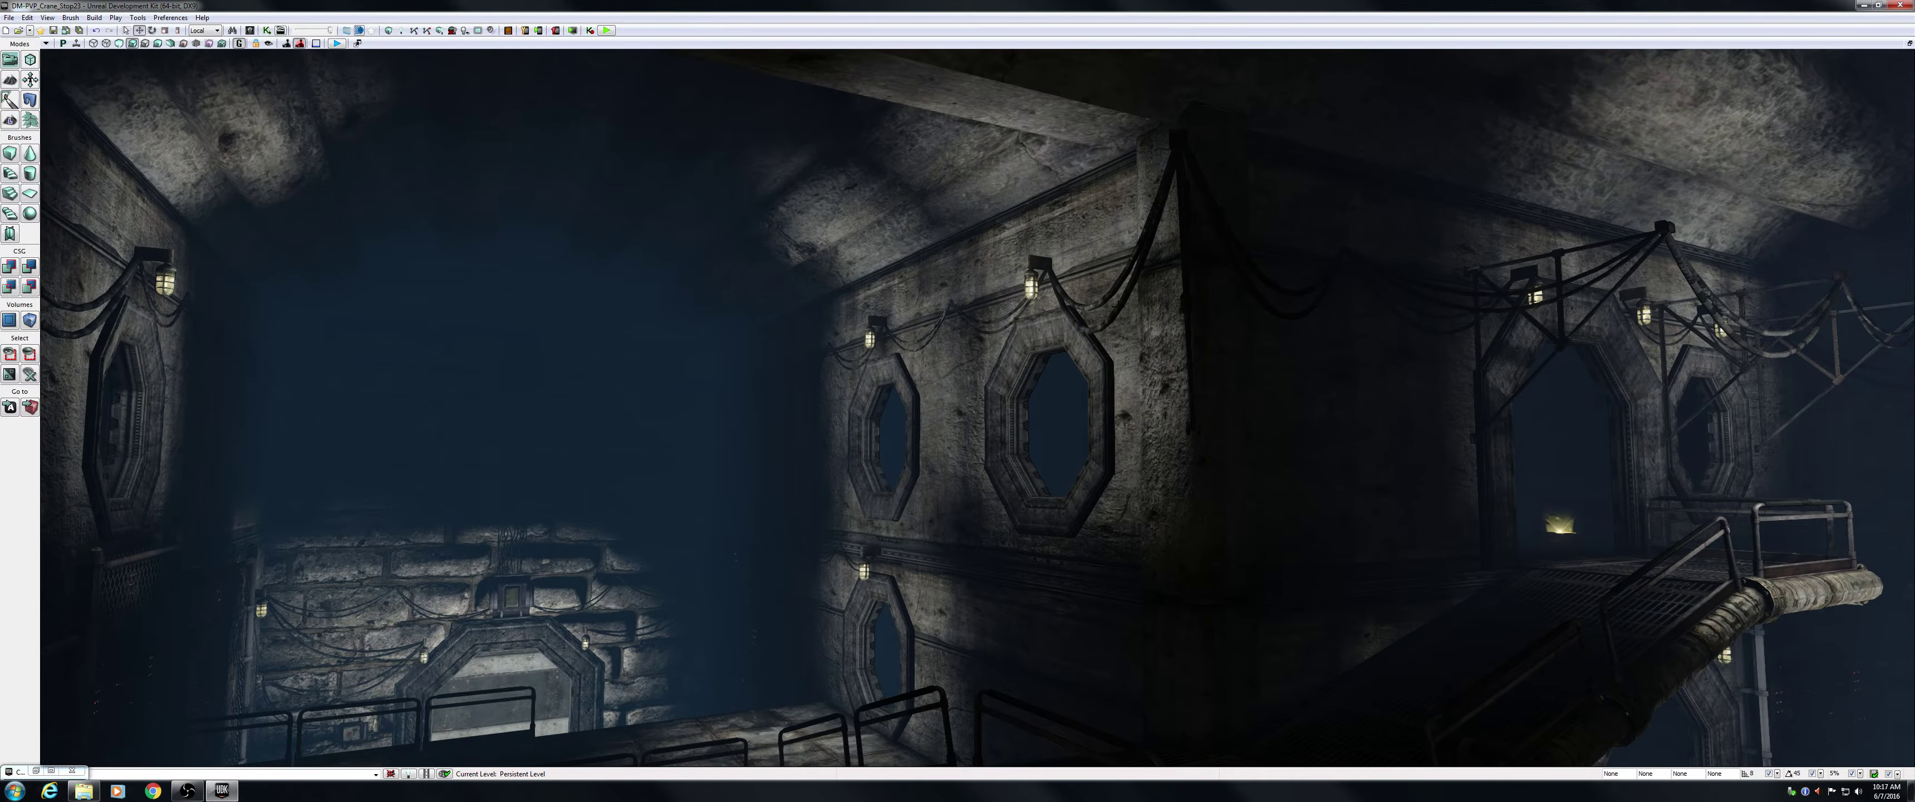
Examine the space between the towers, with the cable-hung beam, sloping ramp and vaulted ceiling.
drag(811, 398, 669, 400)
right_drag(669, 400, 658, 405)
key(w)
right_drag(498, 144, 488, 159)
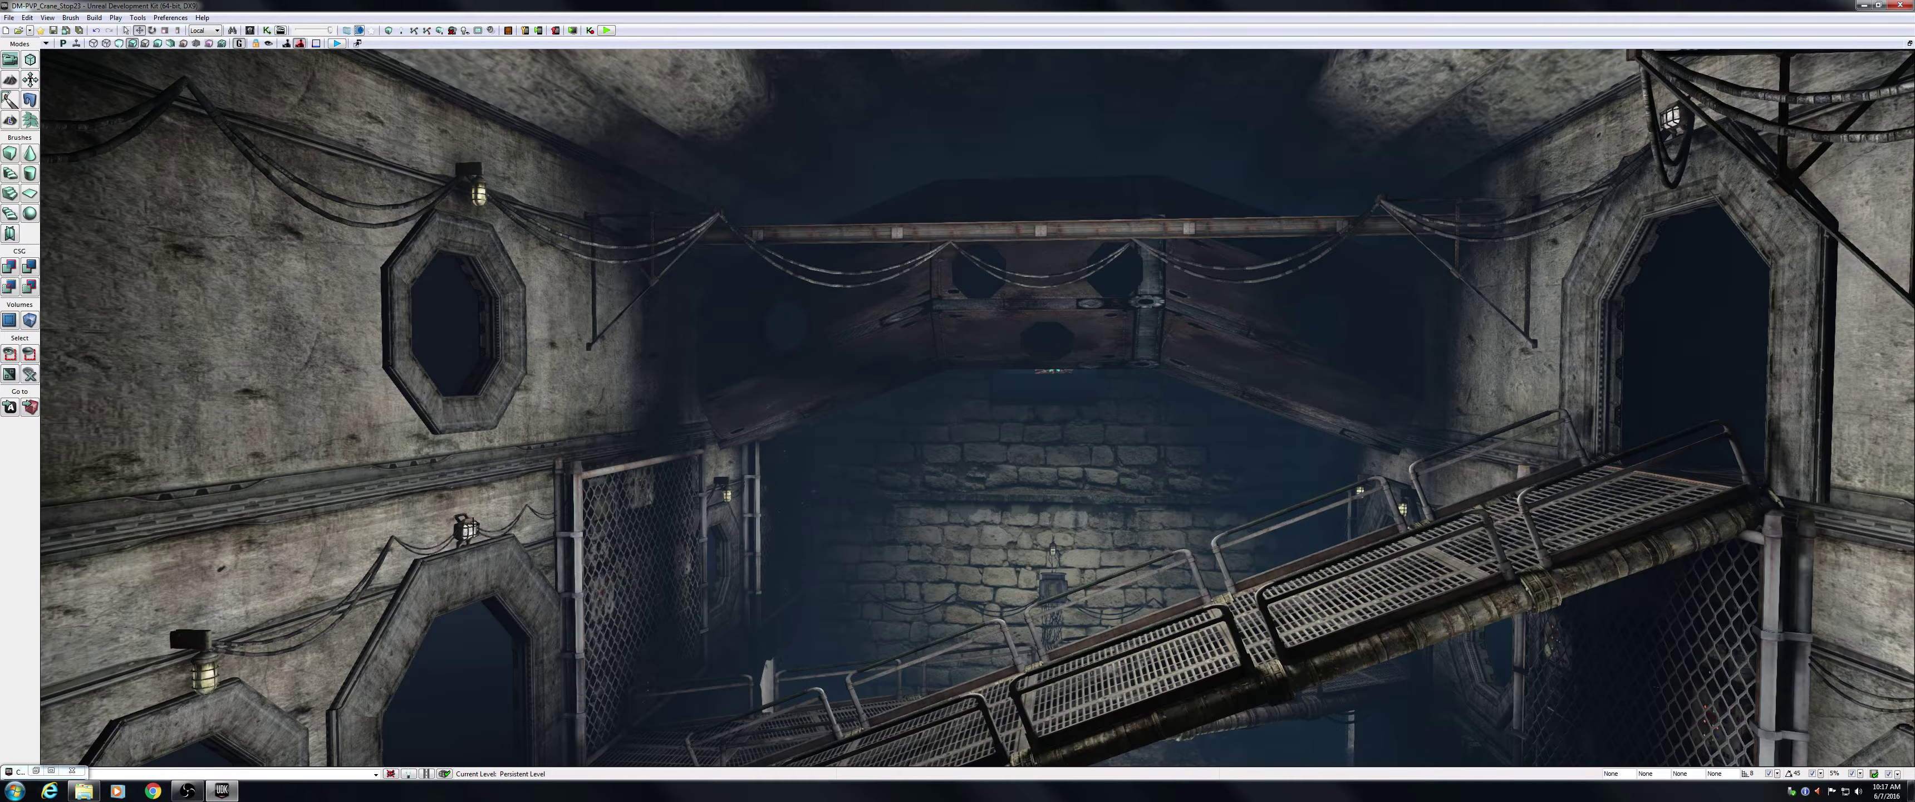
key(s)
right_drag(833, 547, 834, 547)
mouse_move(1488, 377)
right_down()
mouse_move(1482, 457)
mouse_move(1483, 327)
mouse_move(1493, 360)
right_up()
key(q)
key(e)
right_drag(967, 333, 1020, 361)
key(w)
key(s)
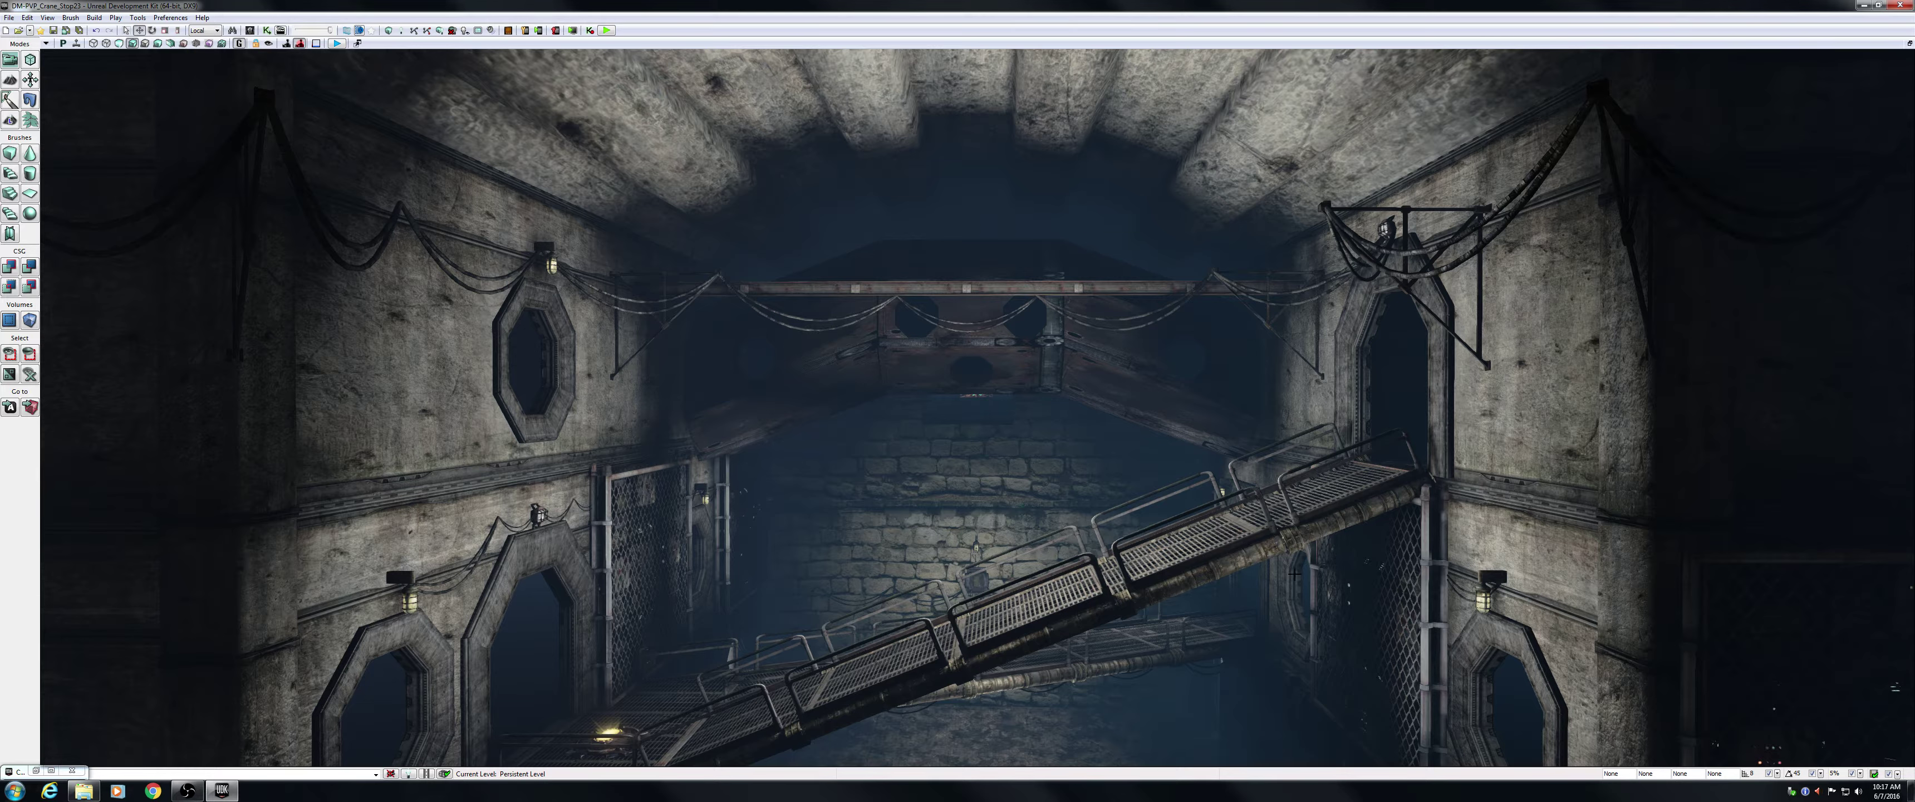
Show the editor icons, check the properties of the point light above the ramp, and hide the icons again.
key(g)
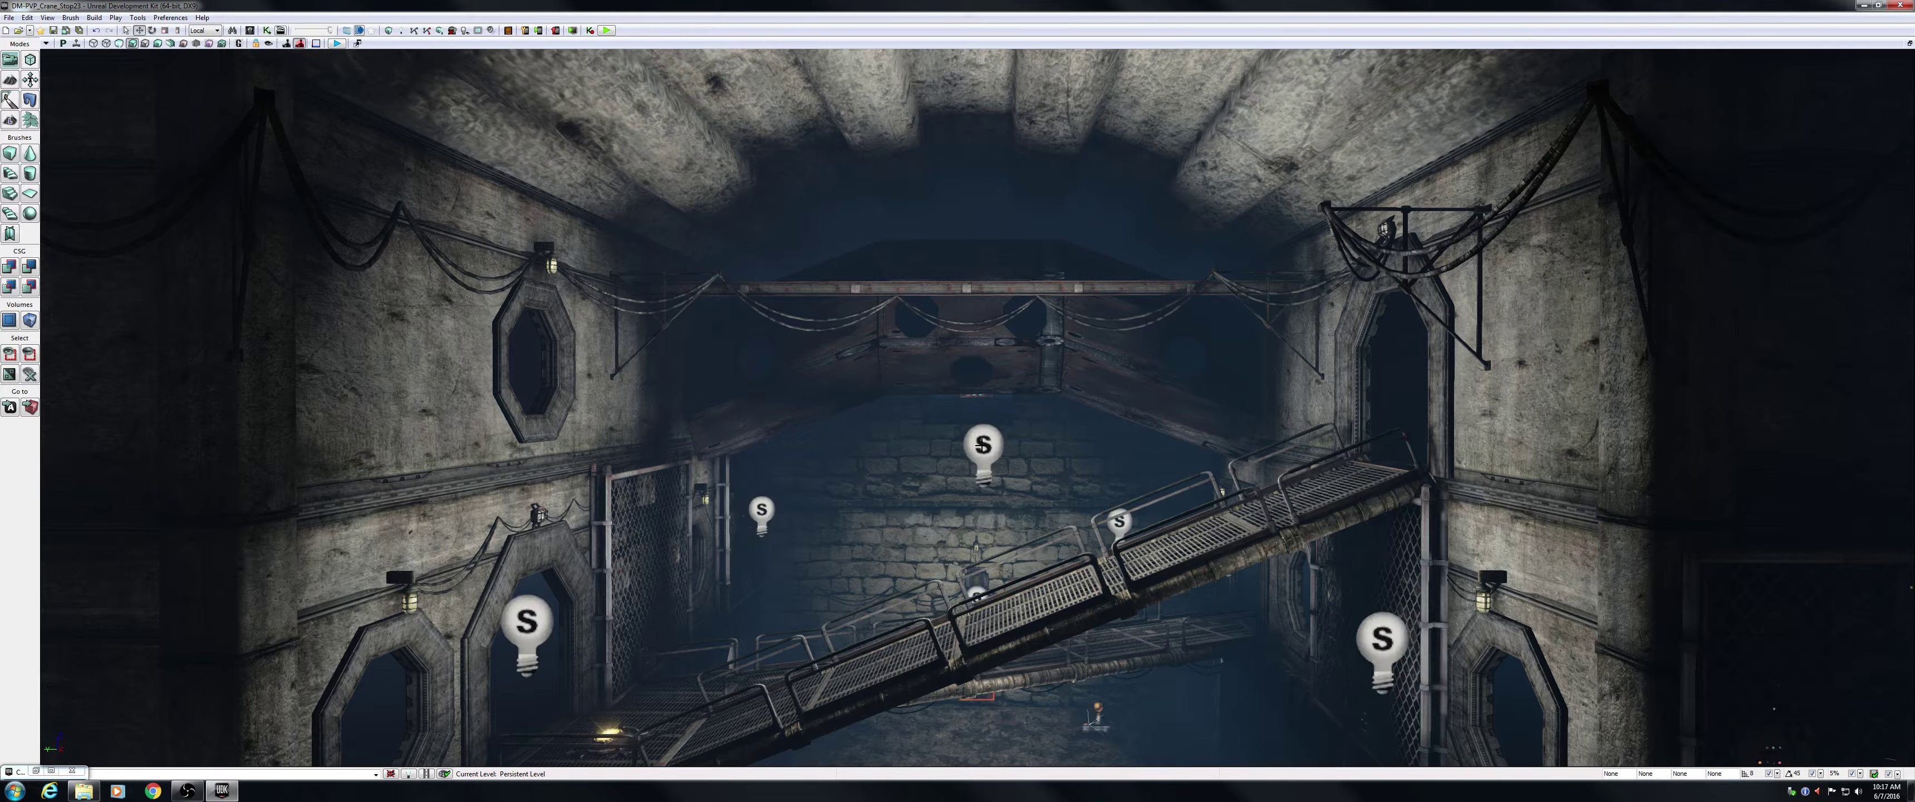
click(982, 445)
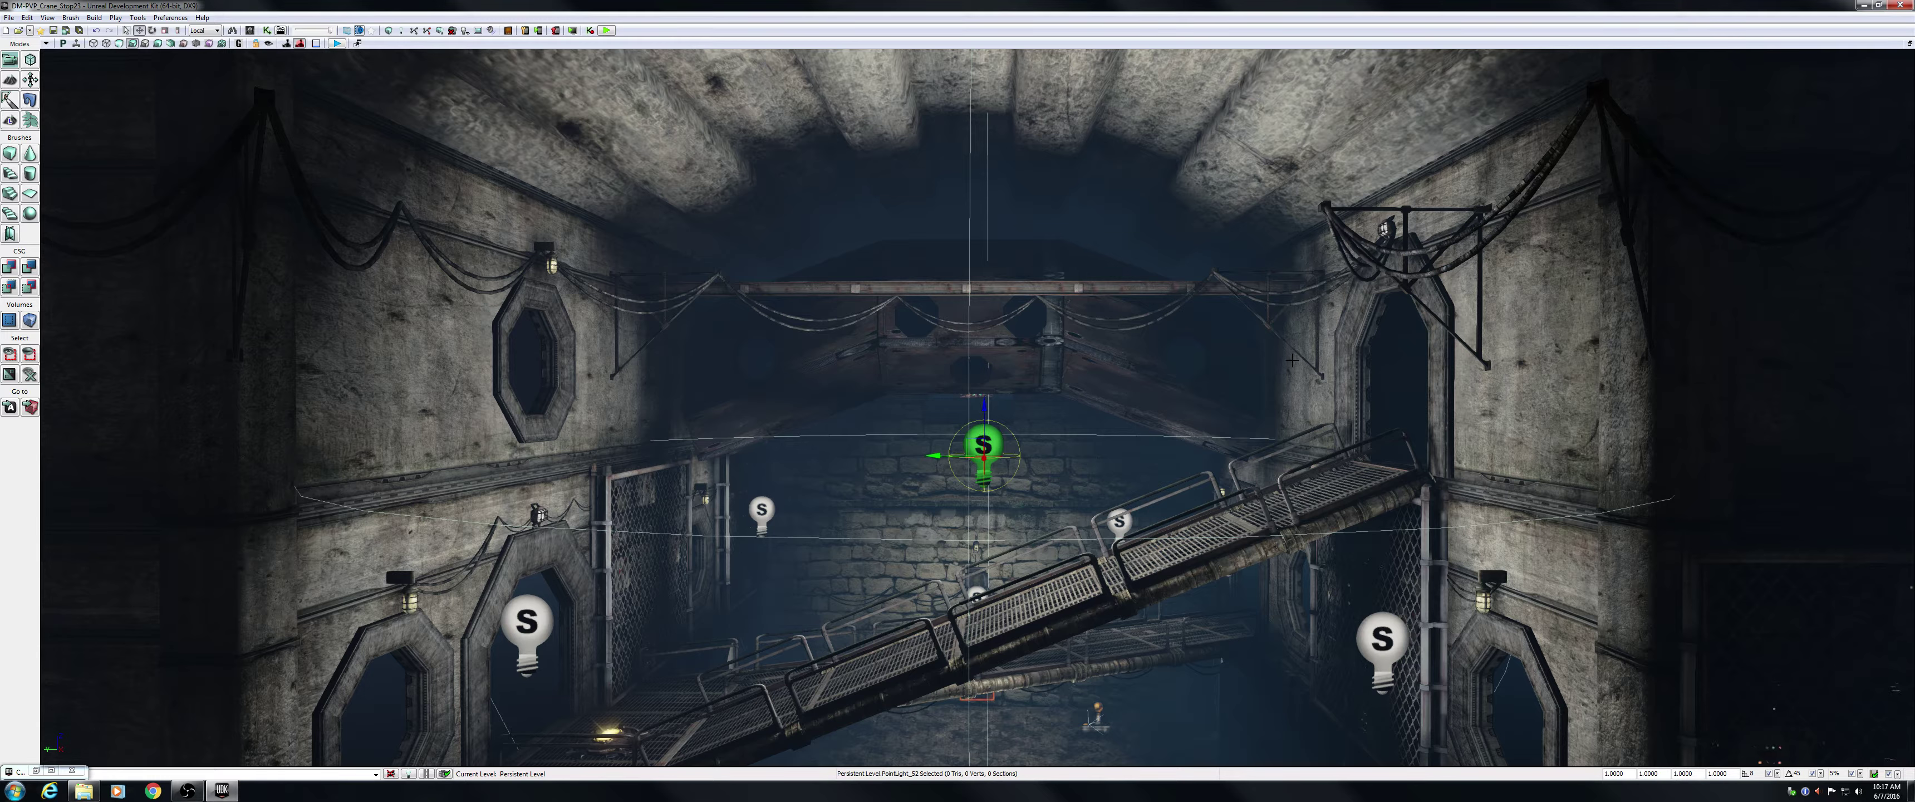
double_click(991, 445)
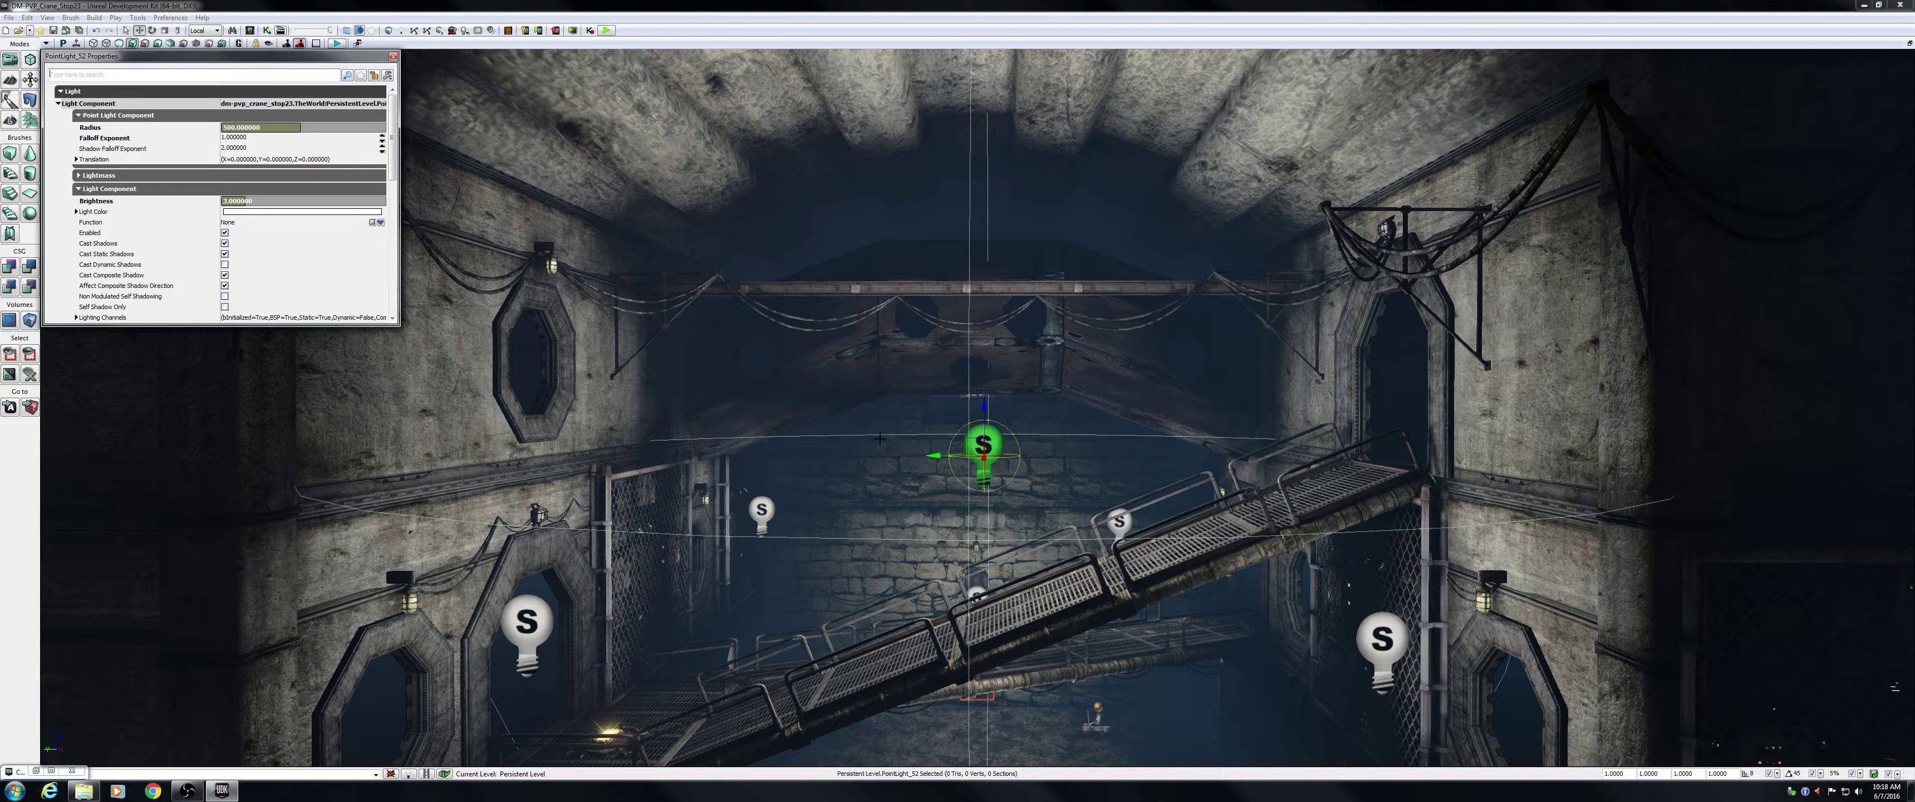
click(998, 444)
key(Escape)
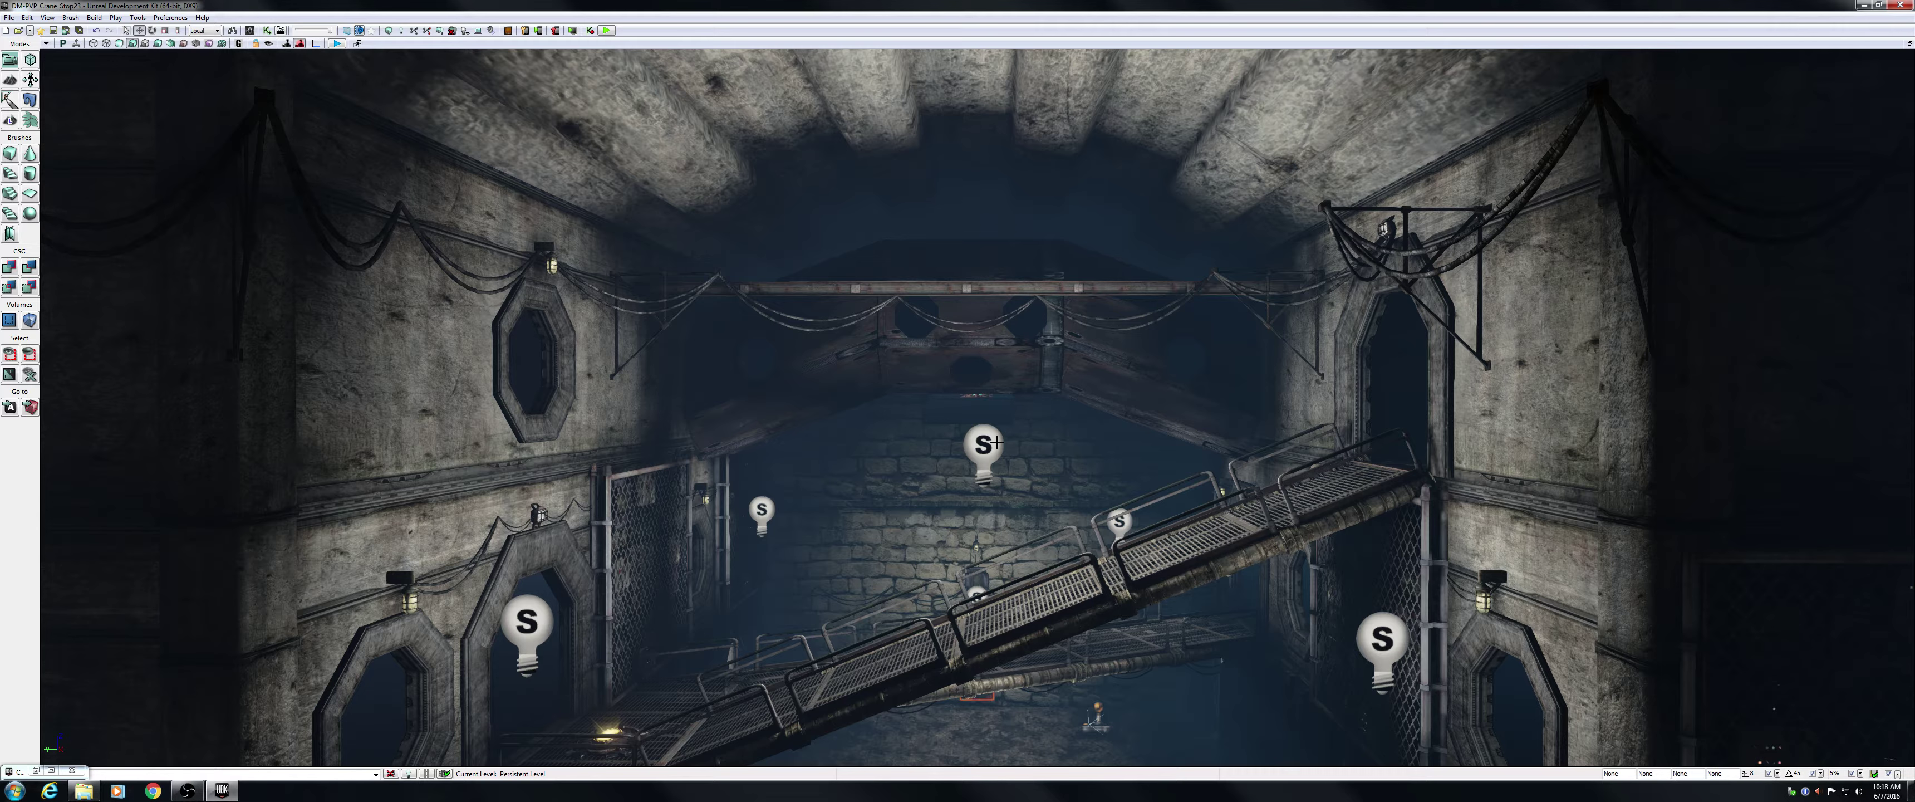
key(g)
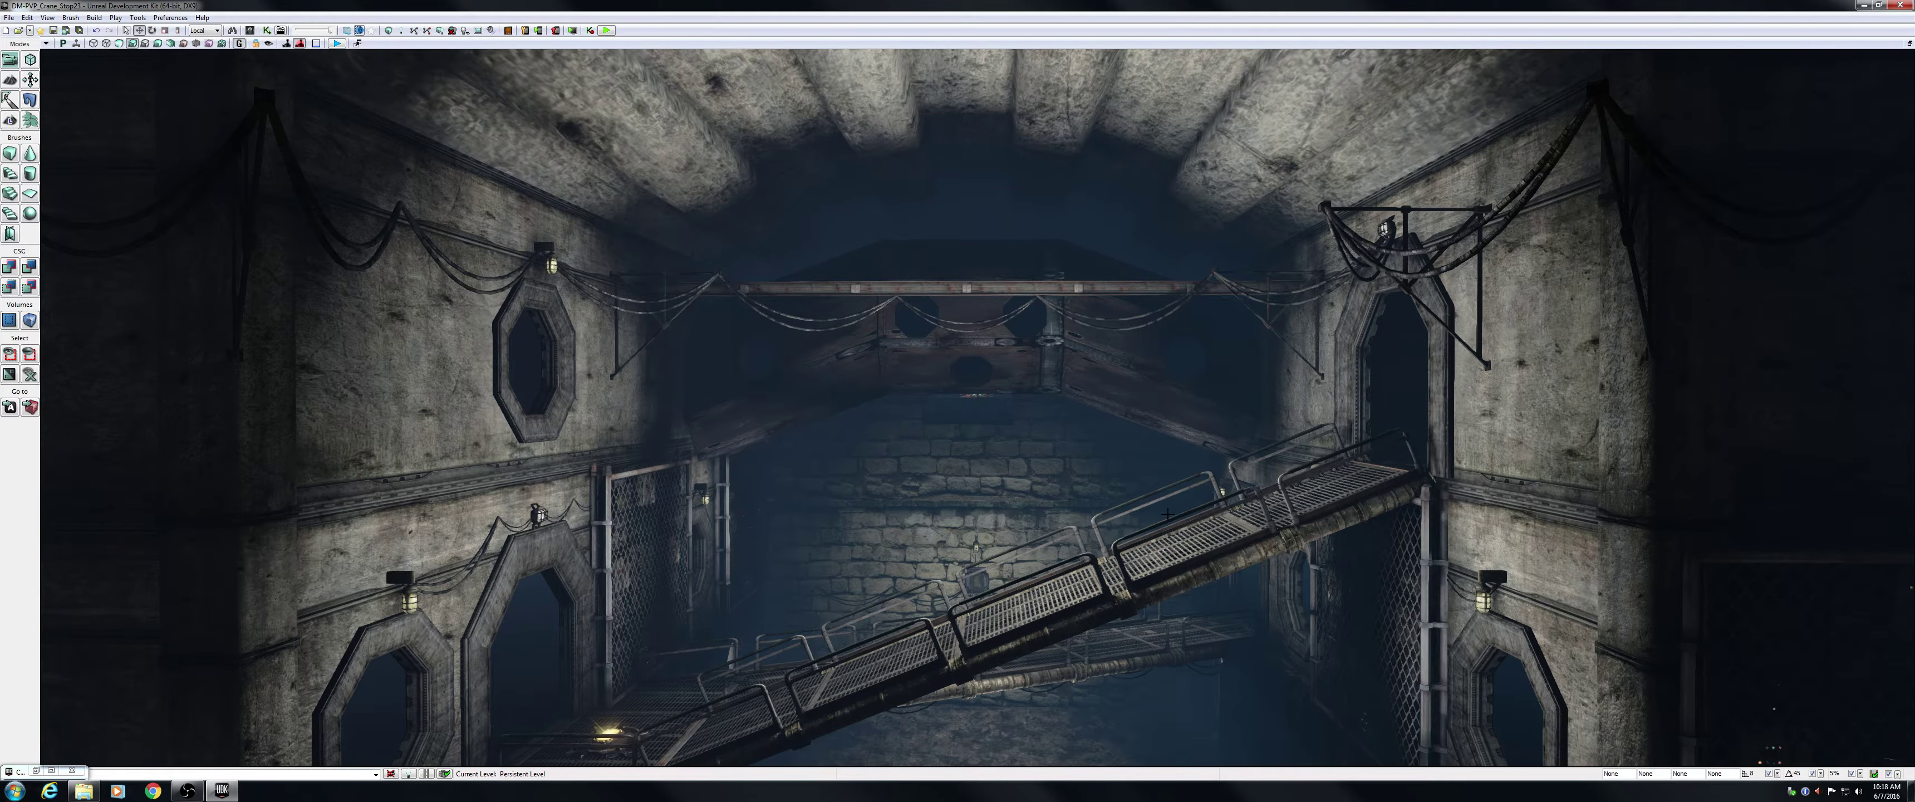
Survey the lighting on the ramp, the upper tower windows and the bridges leading toward the lit stone doorway.
right_drag(1167, 513, 1212, 602)
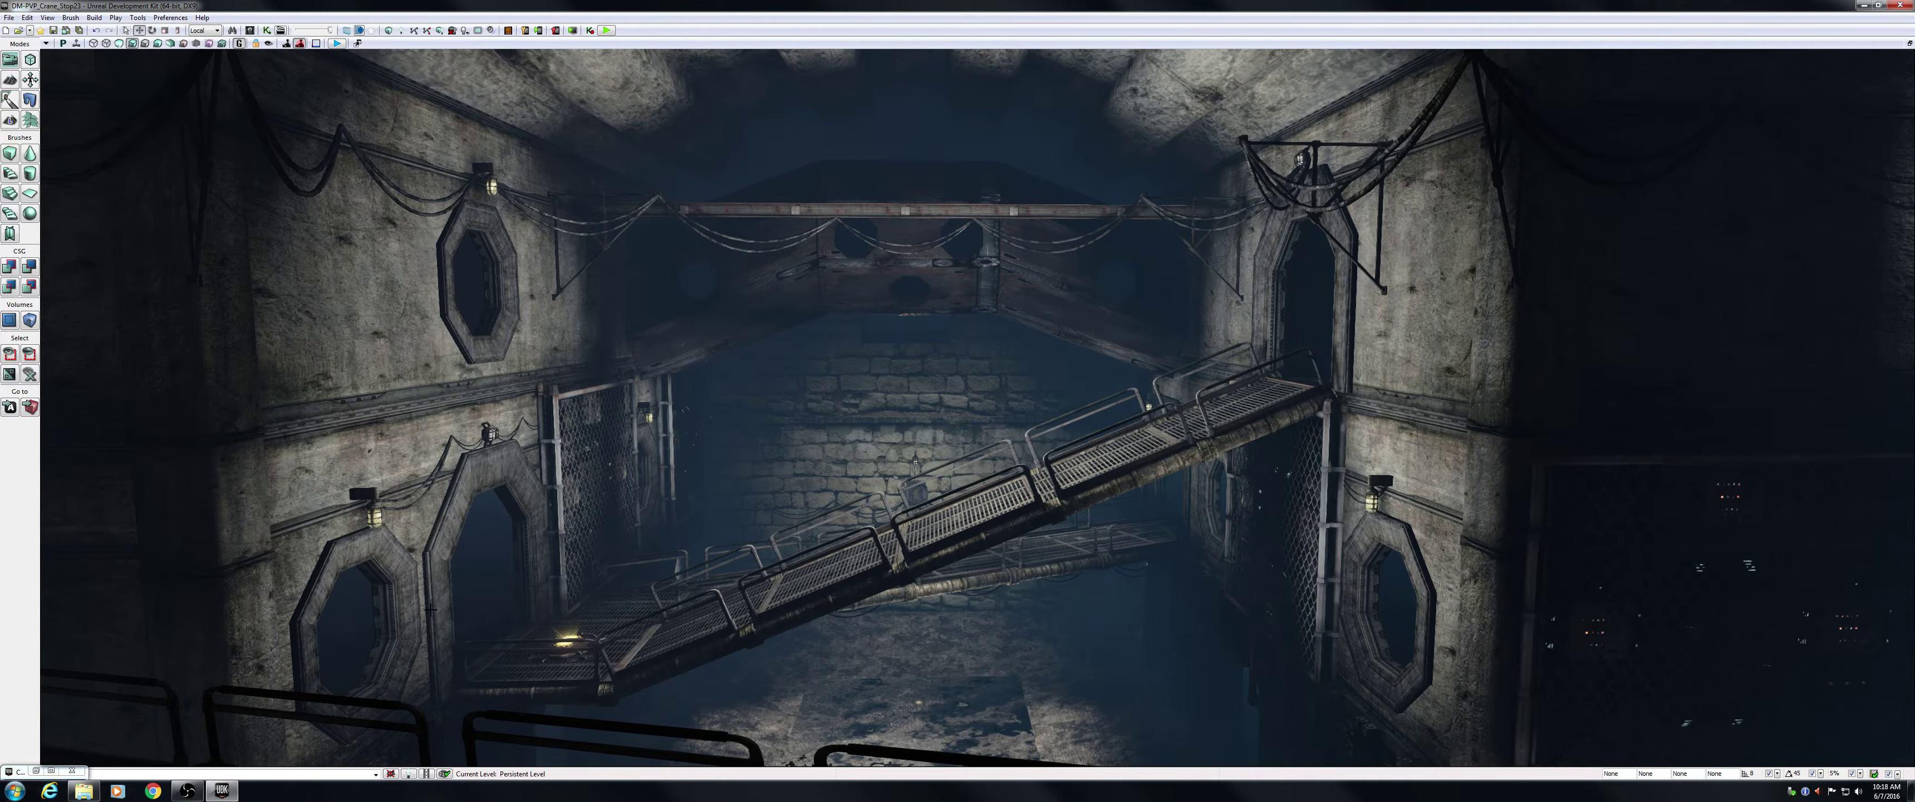
right_drag(432, 609, 541, 212)
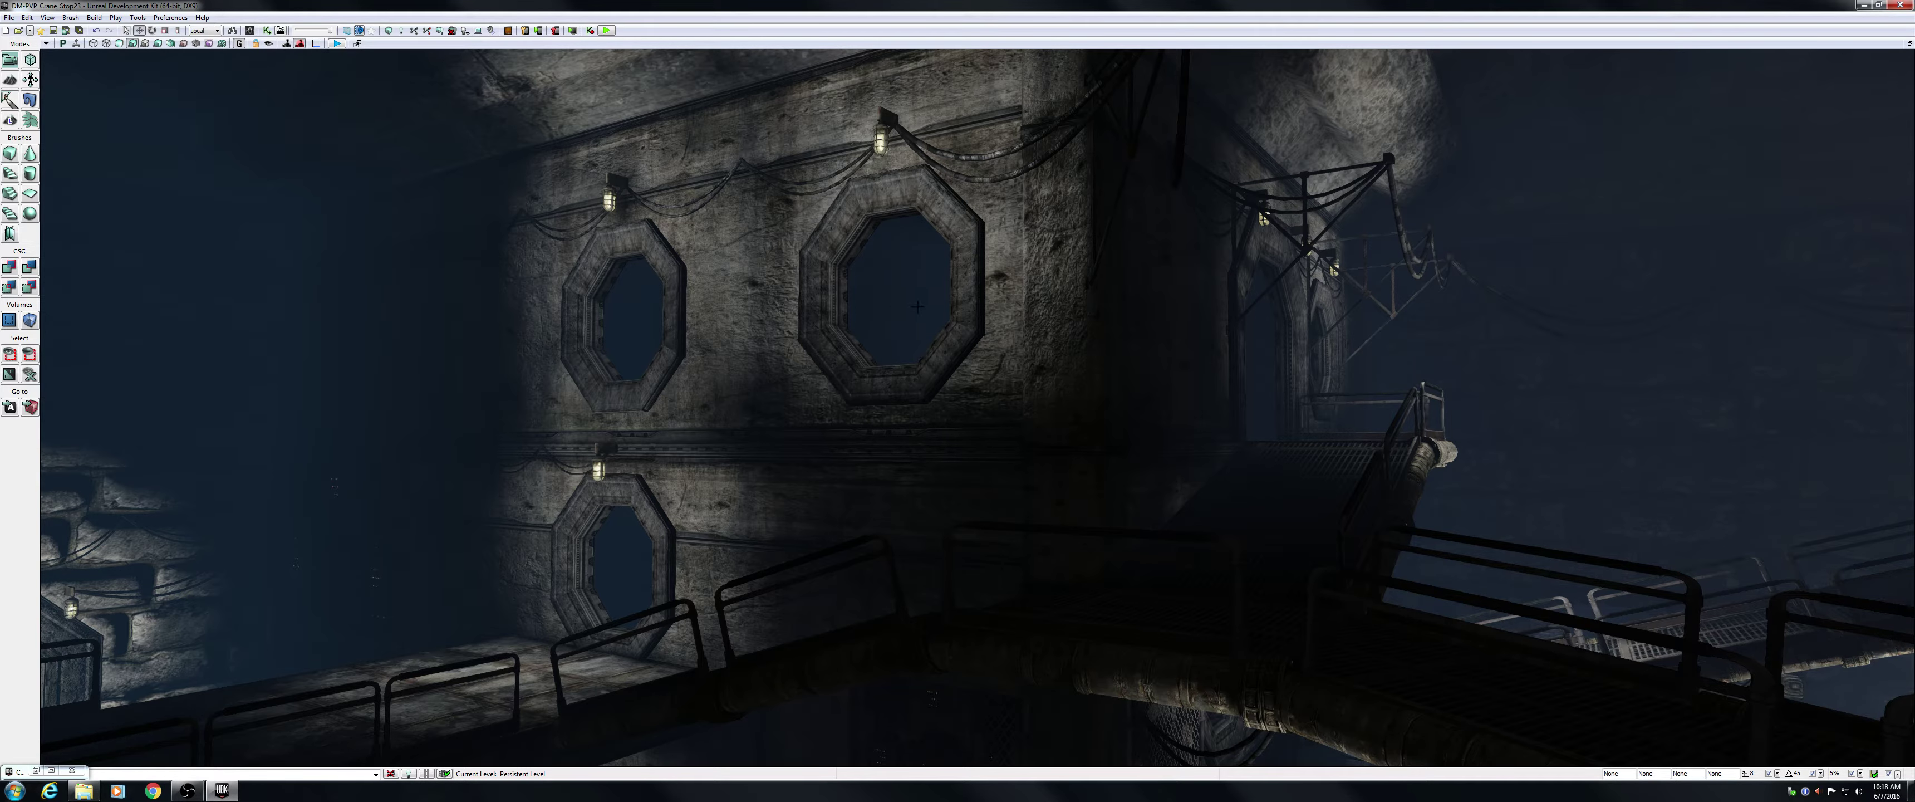
right_drag(918, 306, 784, 323)
key(d)
key(d)
key(a)
key(d)
right_drag(977, 170, 951, 174)
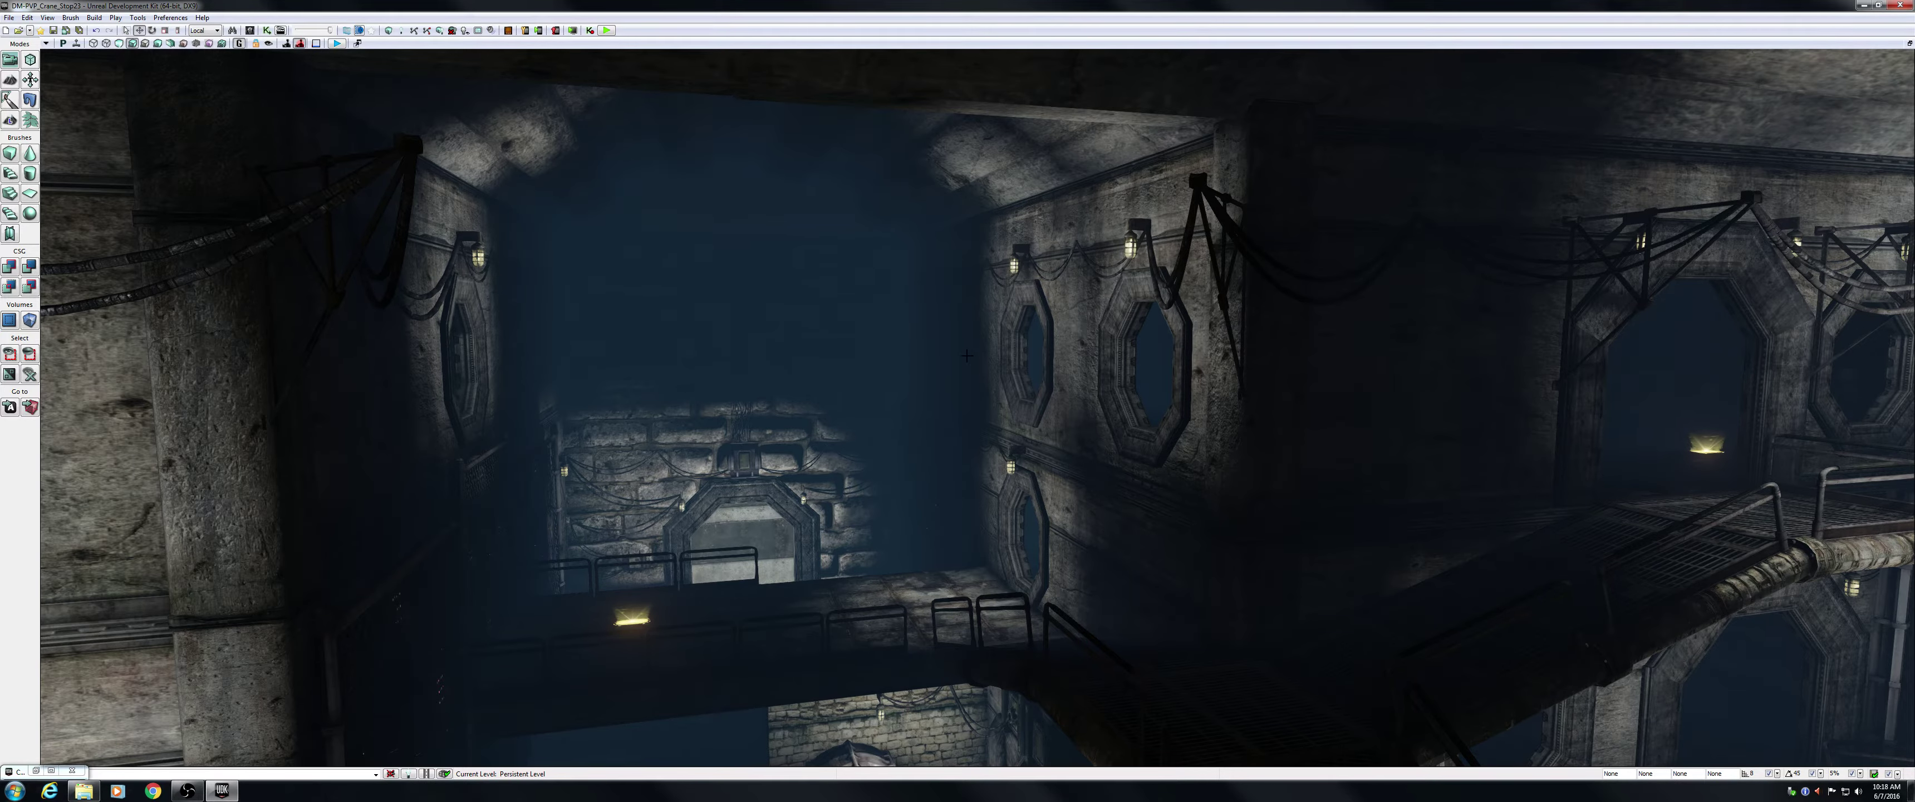
Survey the octagonal tower windows, the bridges toward the stone doorway and the lamp beneath the walkway.
right_drag(952, 366, 952, 369)
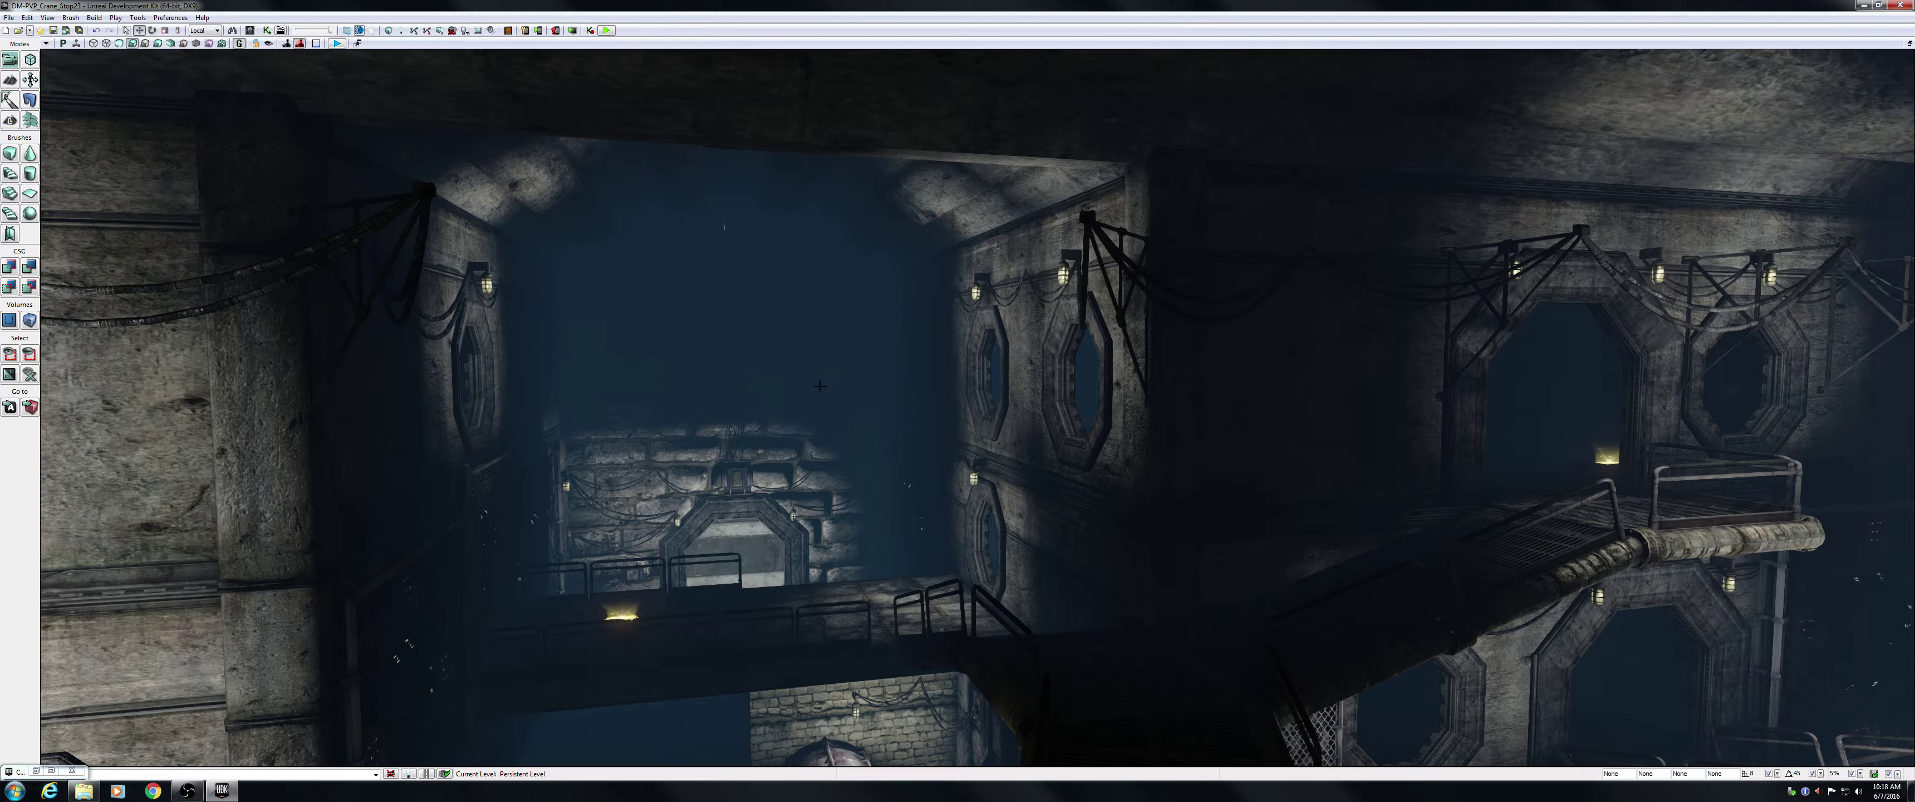
drag(820, 386, 800, 357)
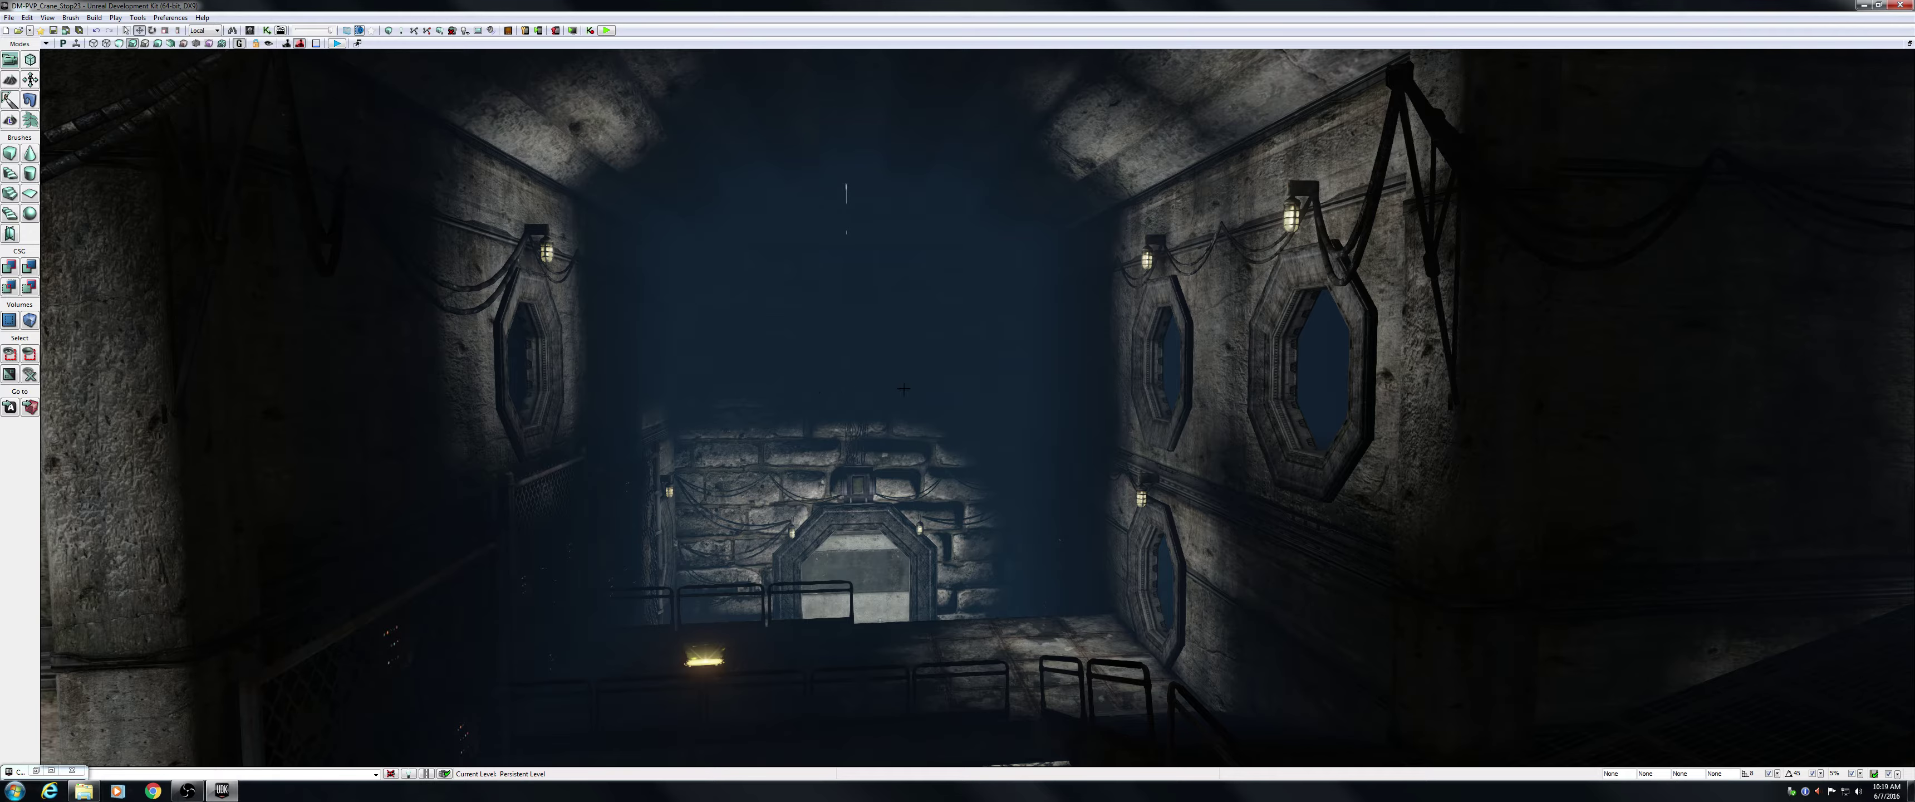
key(s)
mouse_move(1067, 369)
right_down()
mouse_move(1033, 360)
mouse_move(1074, 361)
right_up()
right_drag(781, 270, 862, 297)
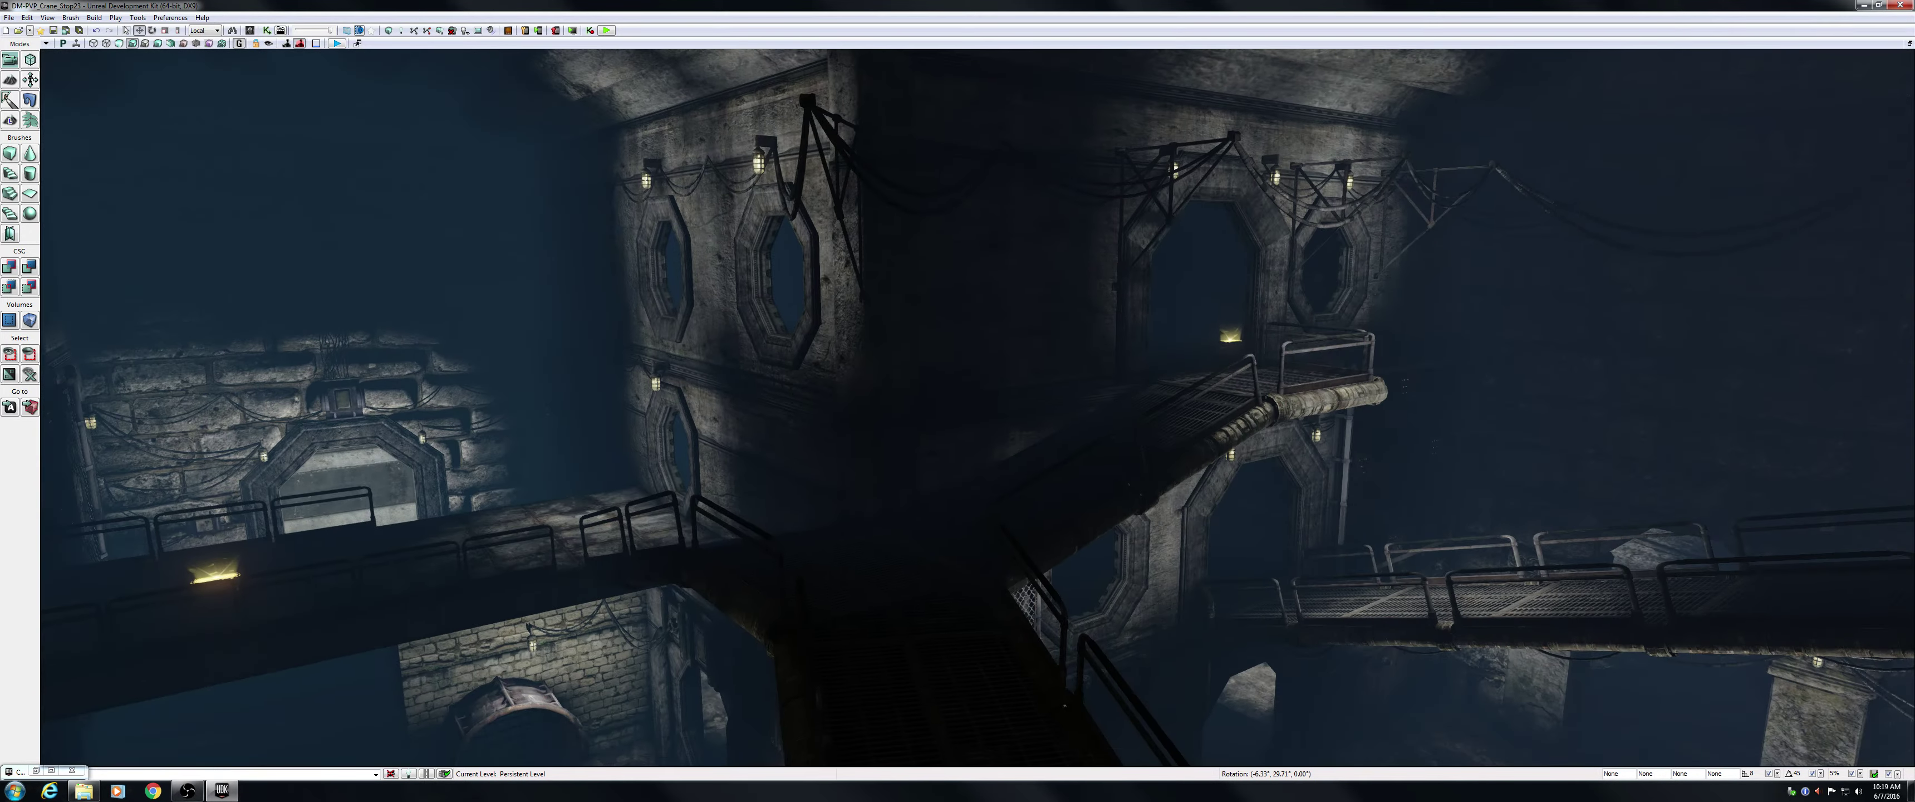
drag(1067, 369, 1066, 369)
drag(1221, 259, 1221, 259)
drag(690, 481, 689, 480)
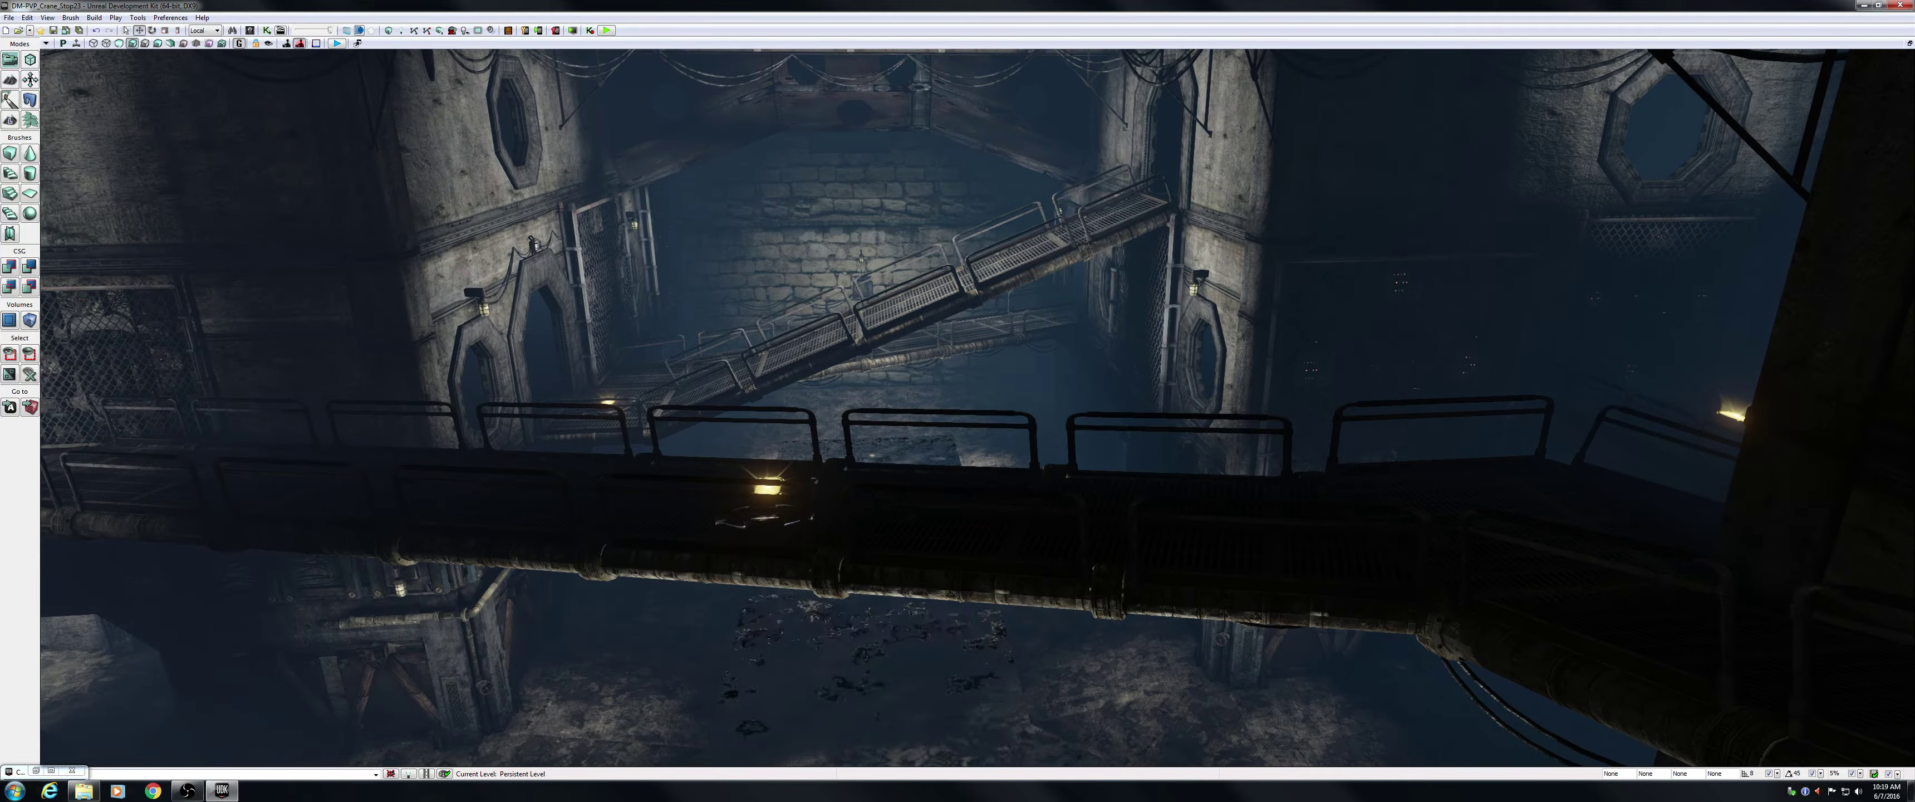
right_drag(690, 481, 985, 259)
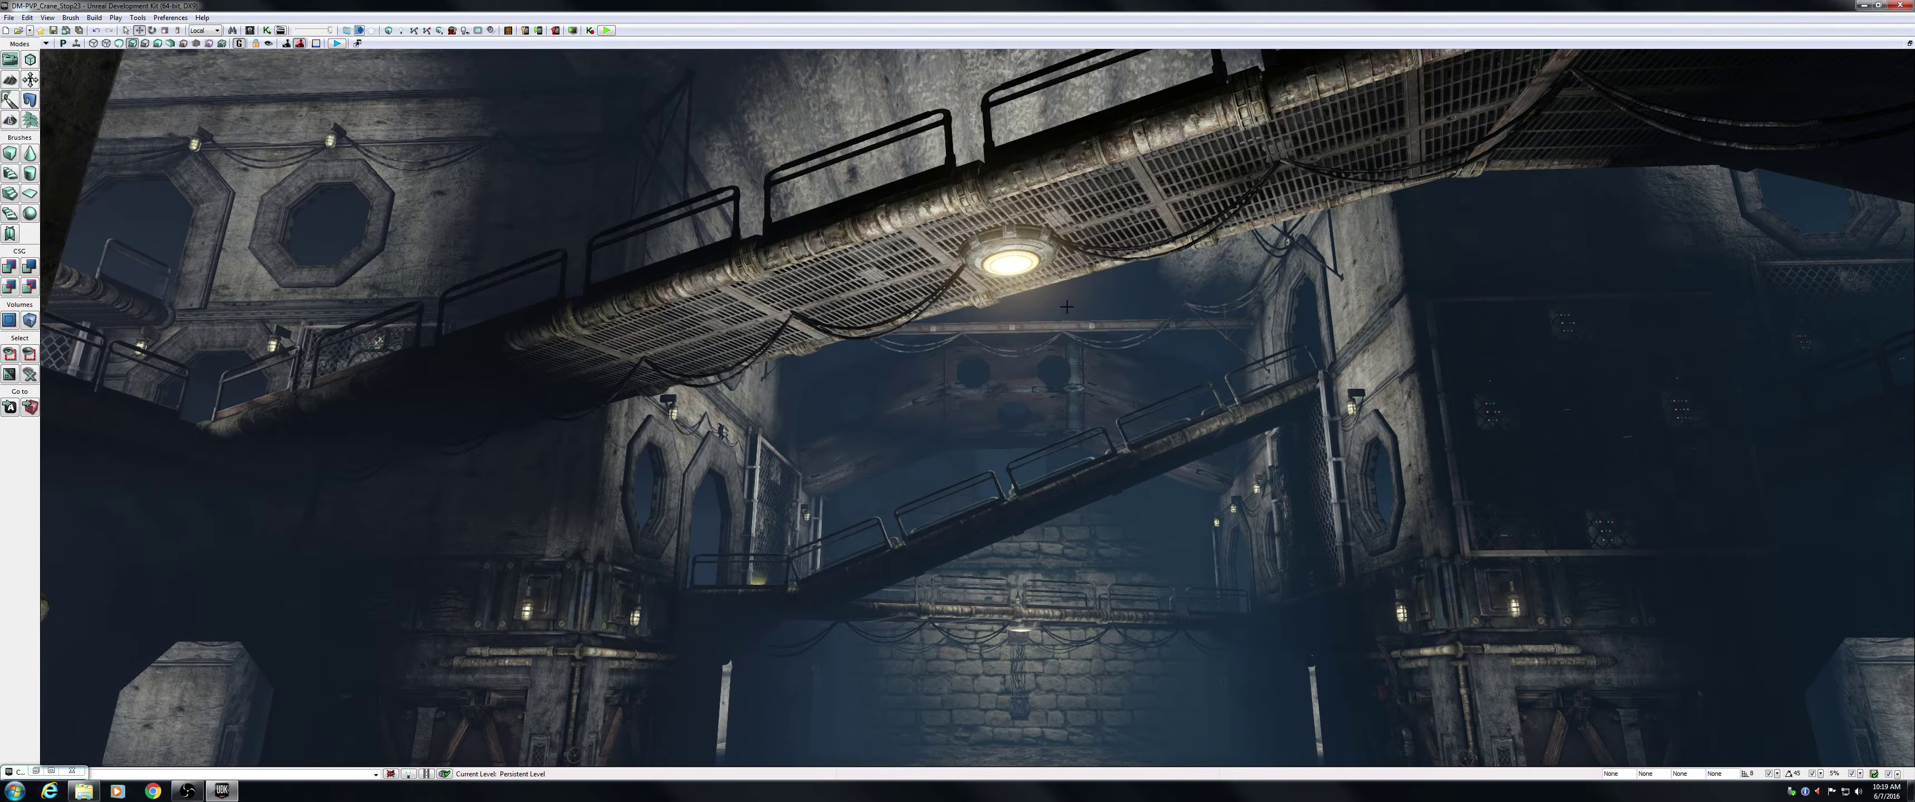
Examine the cable-hung steel beam between the towers, its wall brackets and the rusted arch in front of the brick wall.
right_drag(1041, 219, 1041, 219)
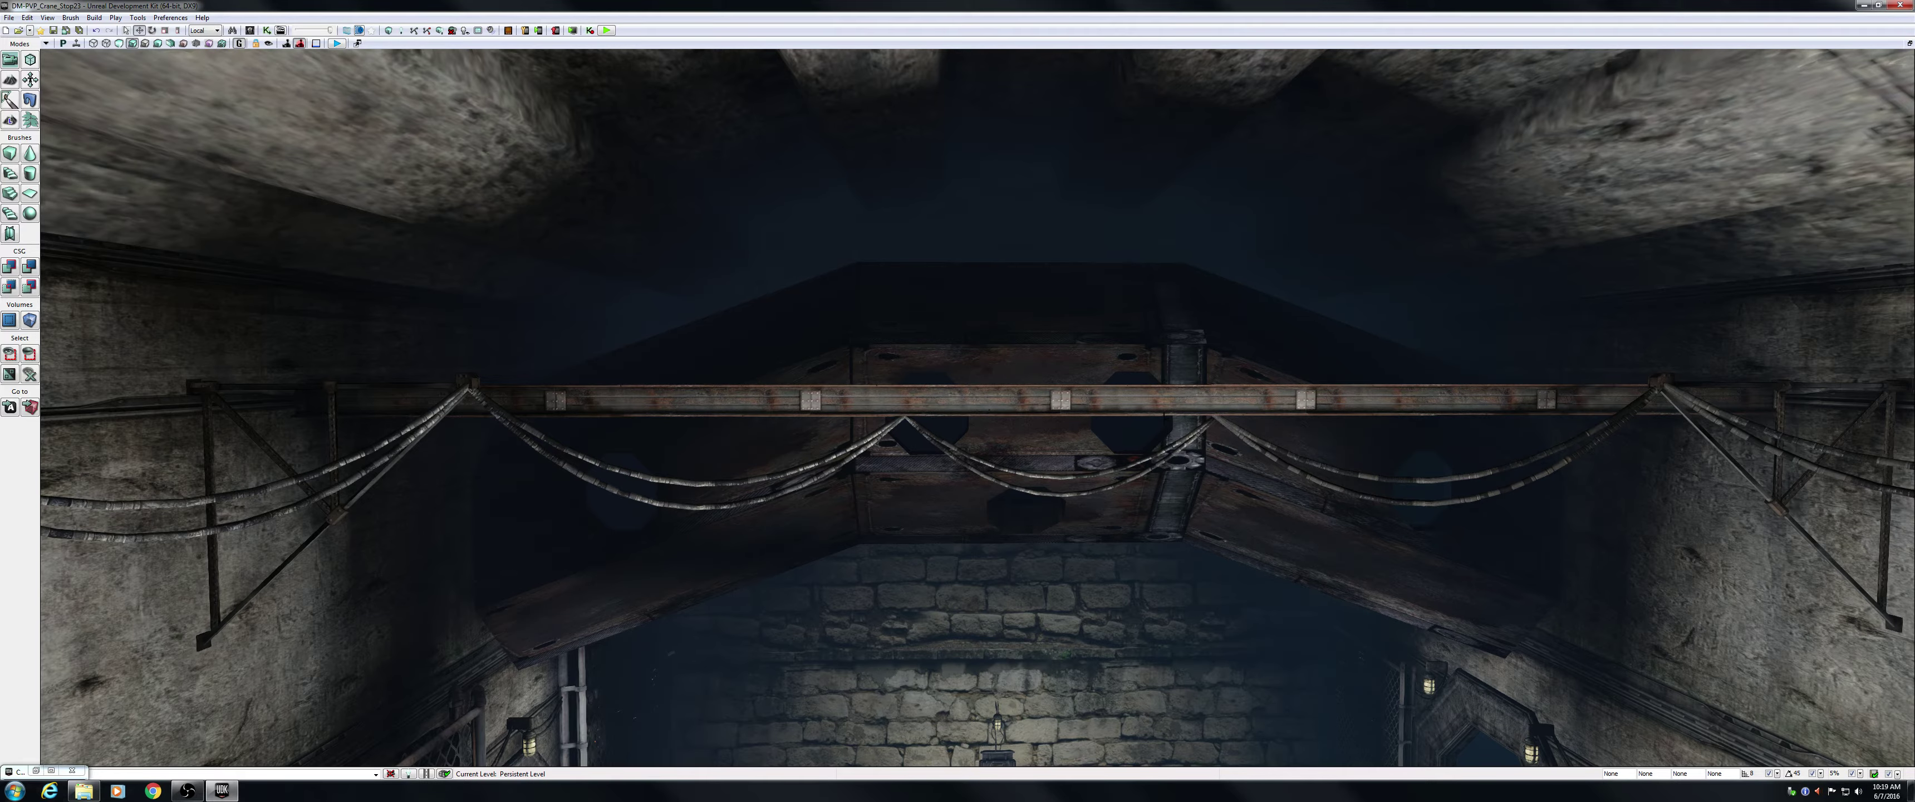
right_drag(1041, 220, 1041, 219)
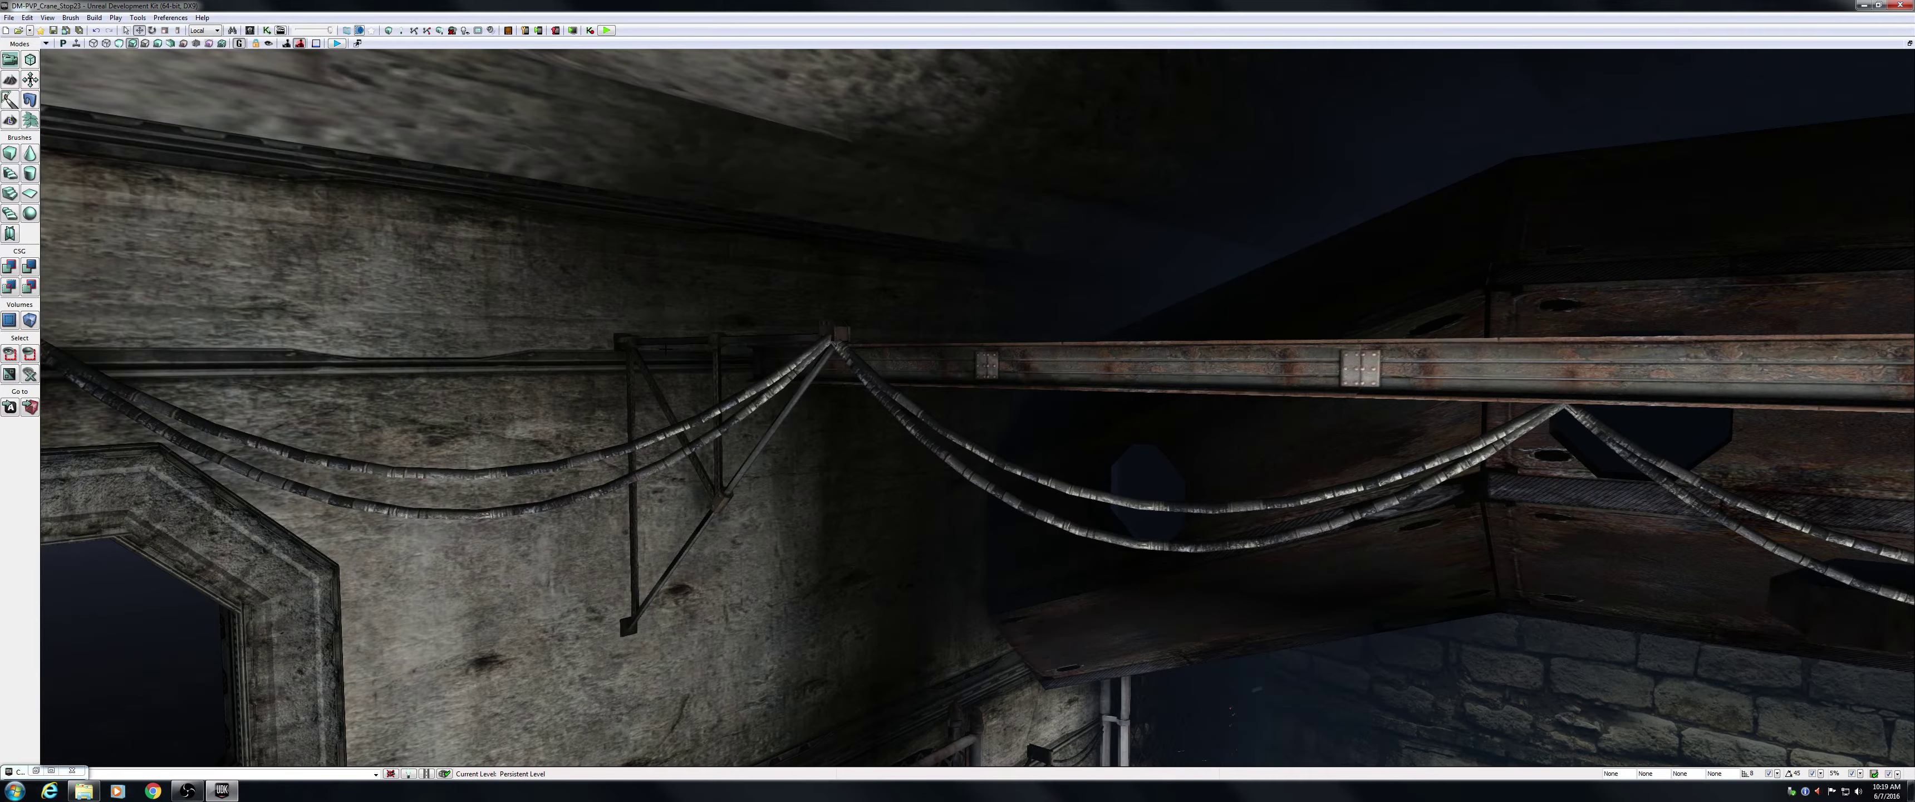
right_drag(667, 349, 666, 349)
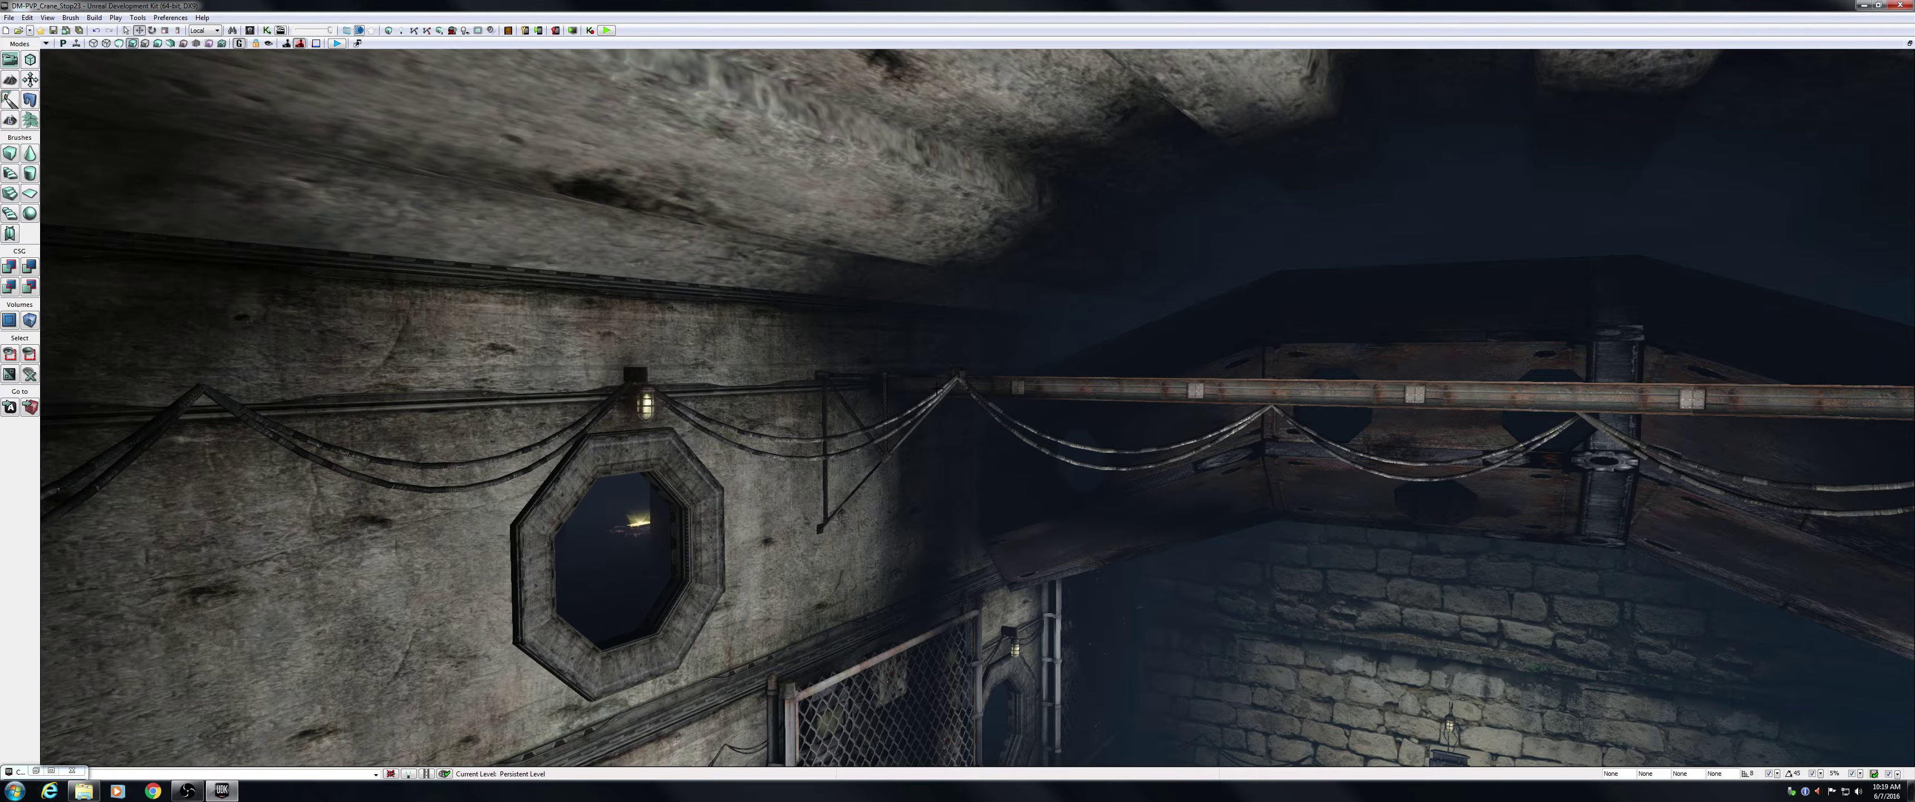
drag(1084, 438, 1084, 439)
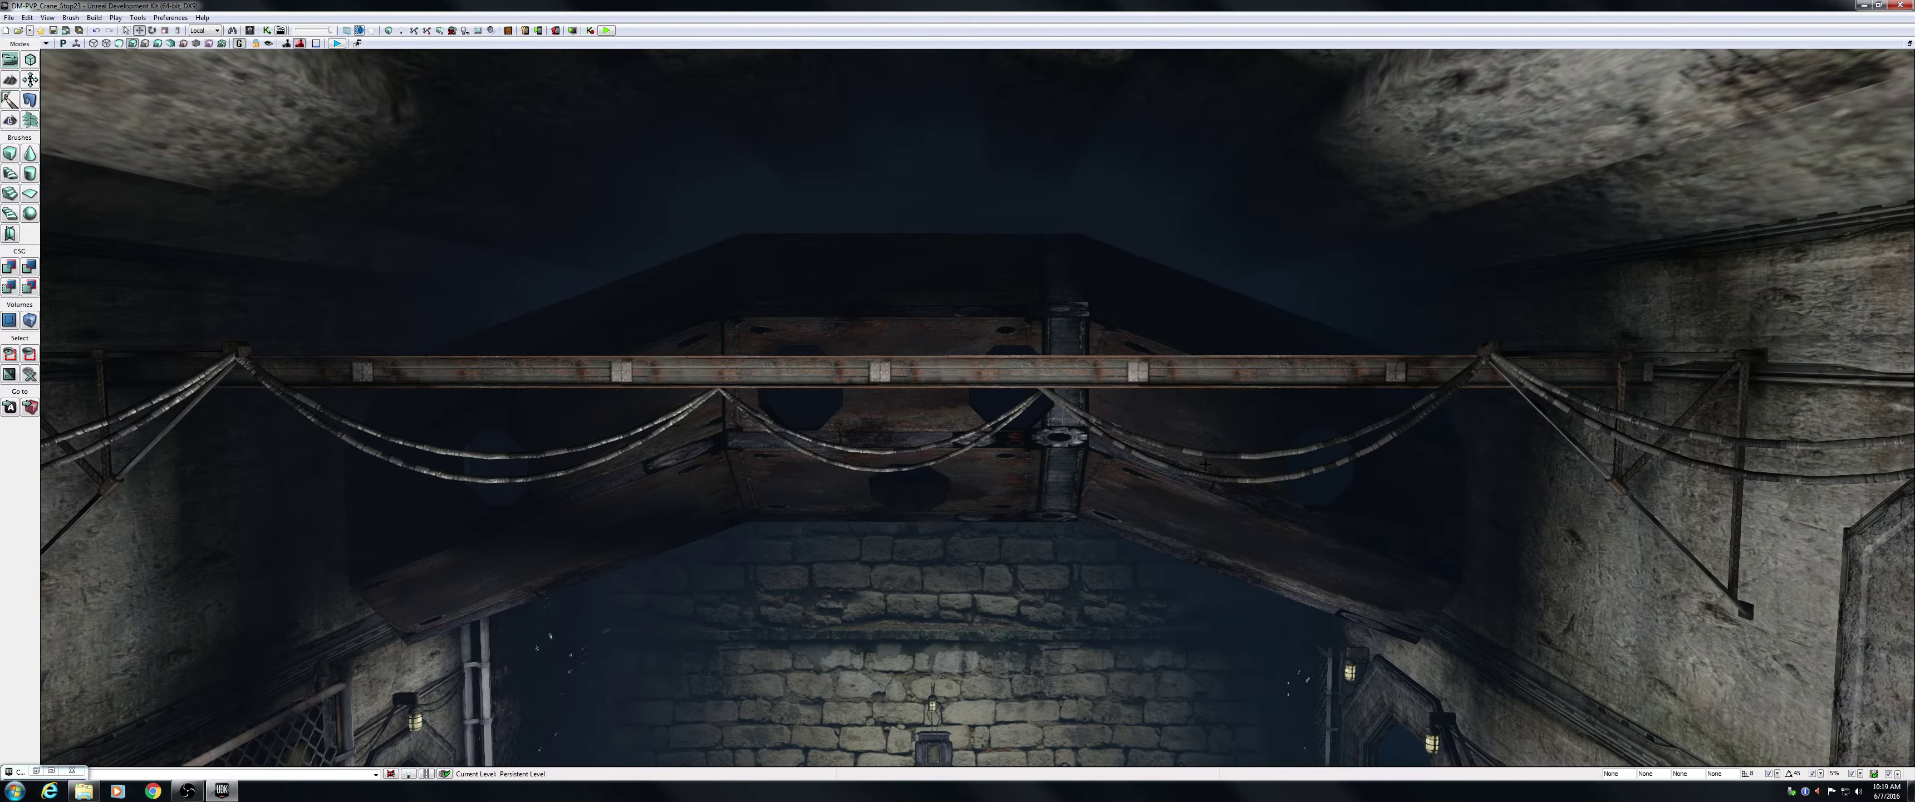
drag(1206, 466, 1206, 467)
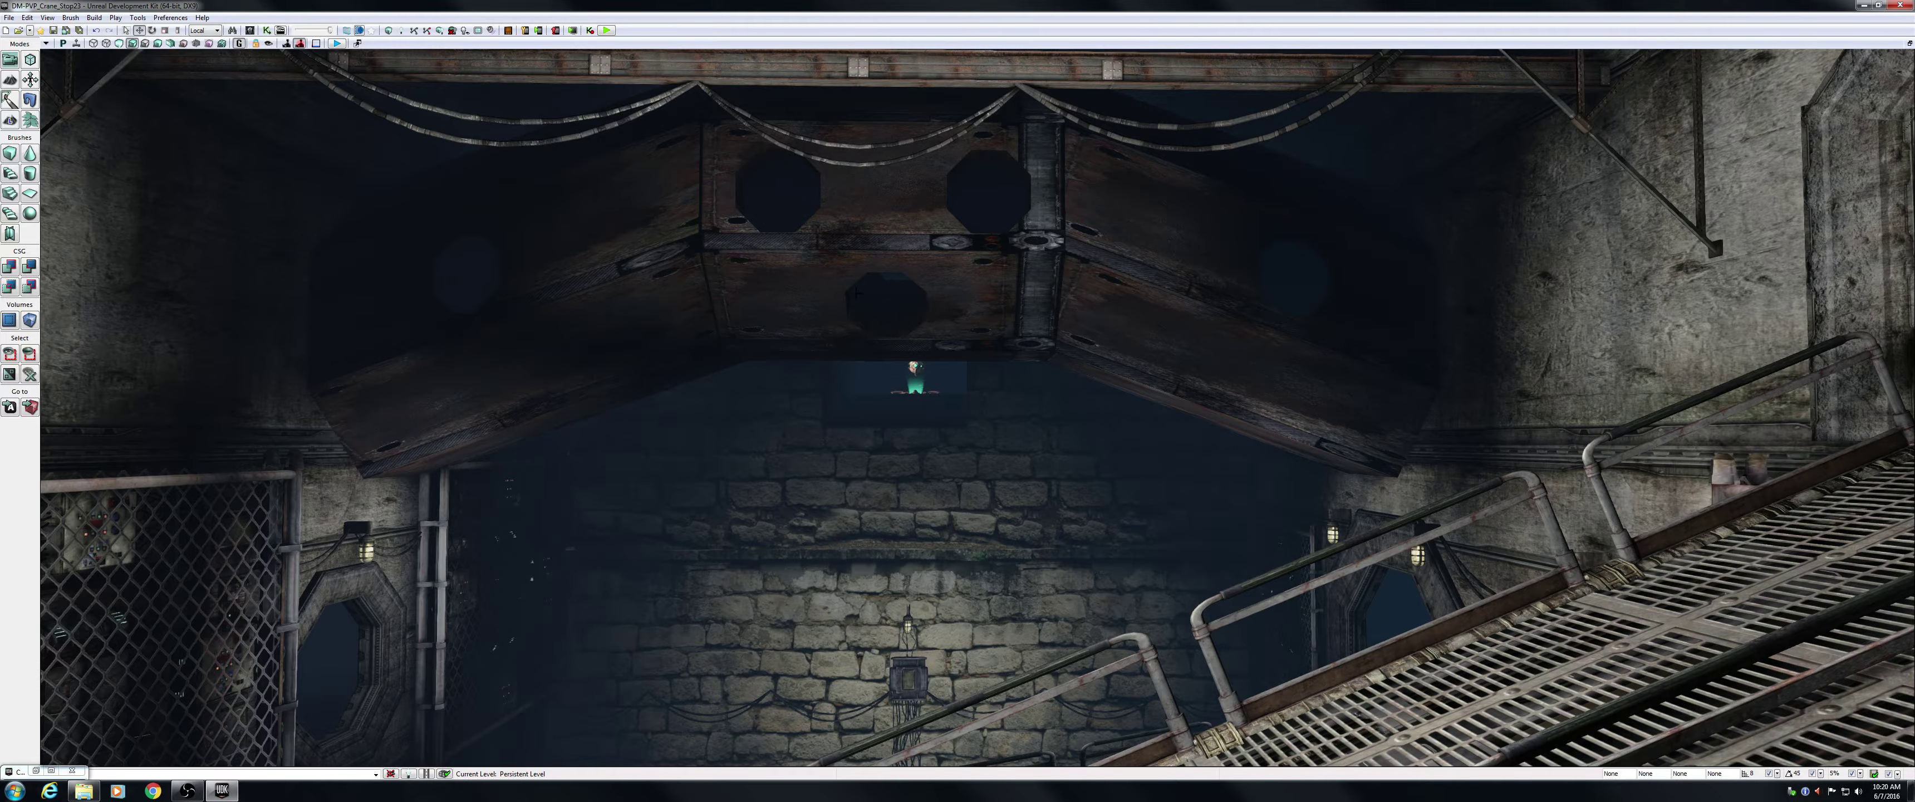
Start a play test of the level from the grated ramp leading up to the octagonal doorway.
right_drag(878, 299, 965, 553)
right_click(964, 578)
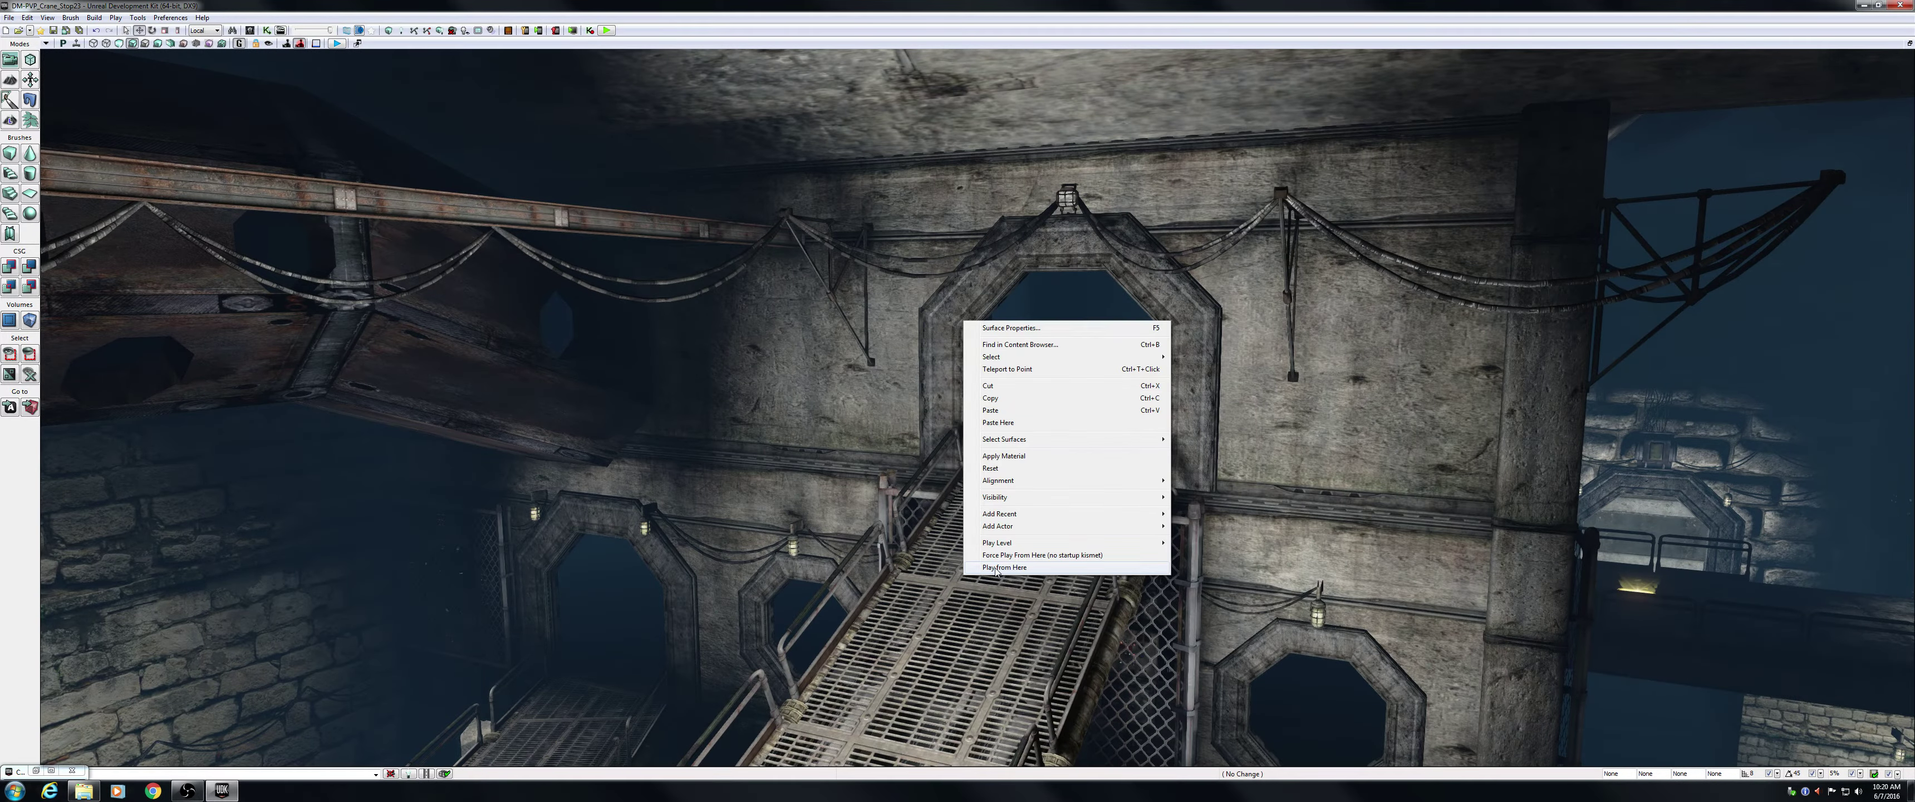
click(995, 567)
click(1037, 429)
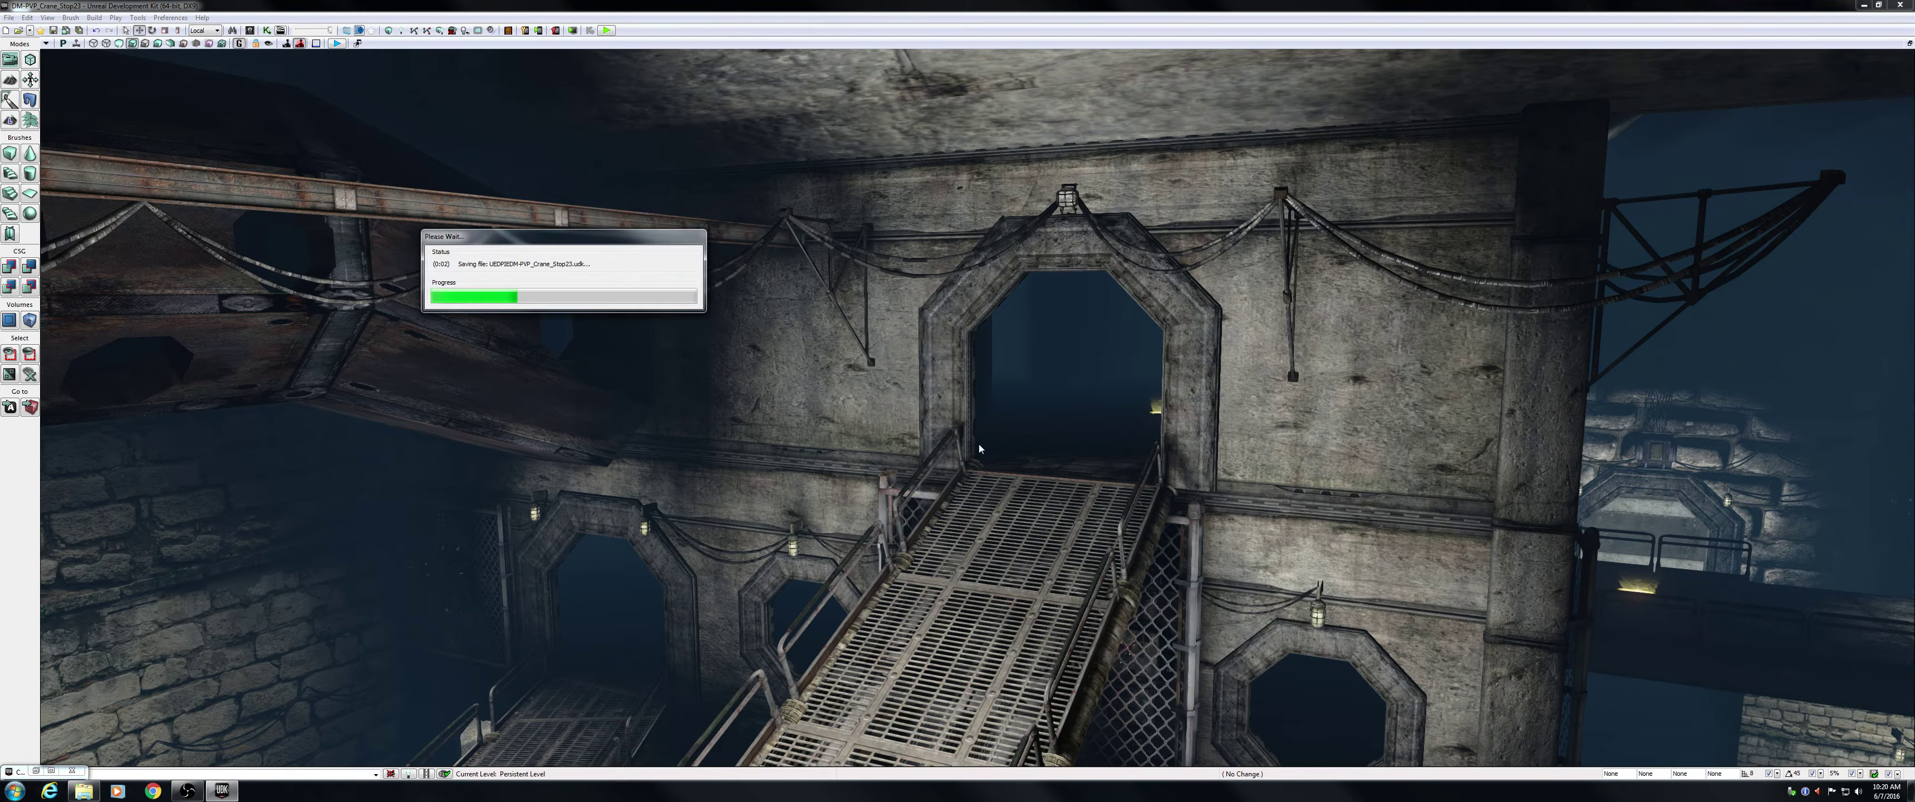
Walk through the level in the play preview, from the upper ramp to the ground area, and end the preview.
key(w)
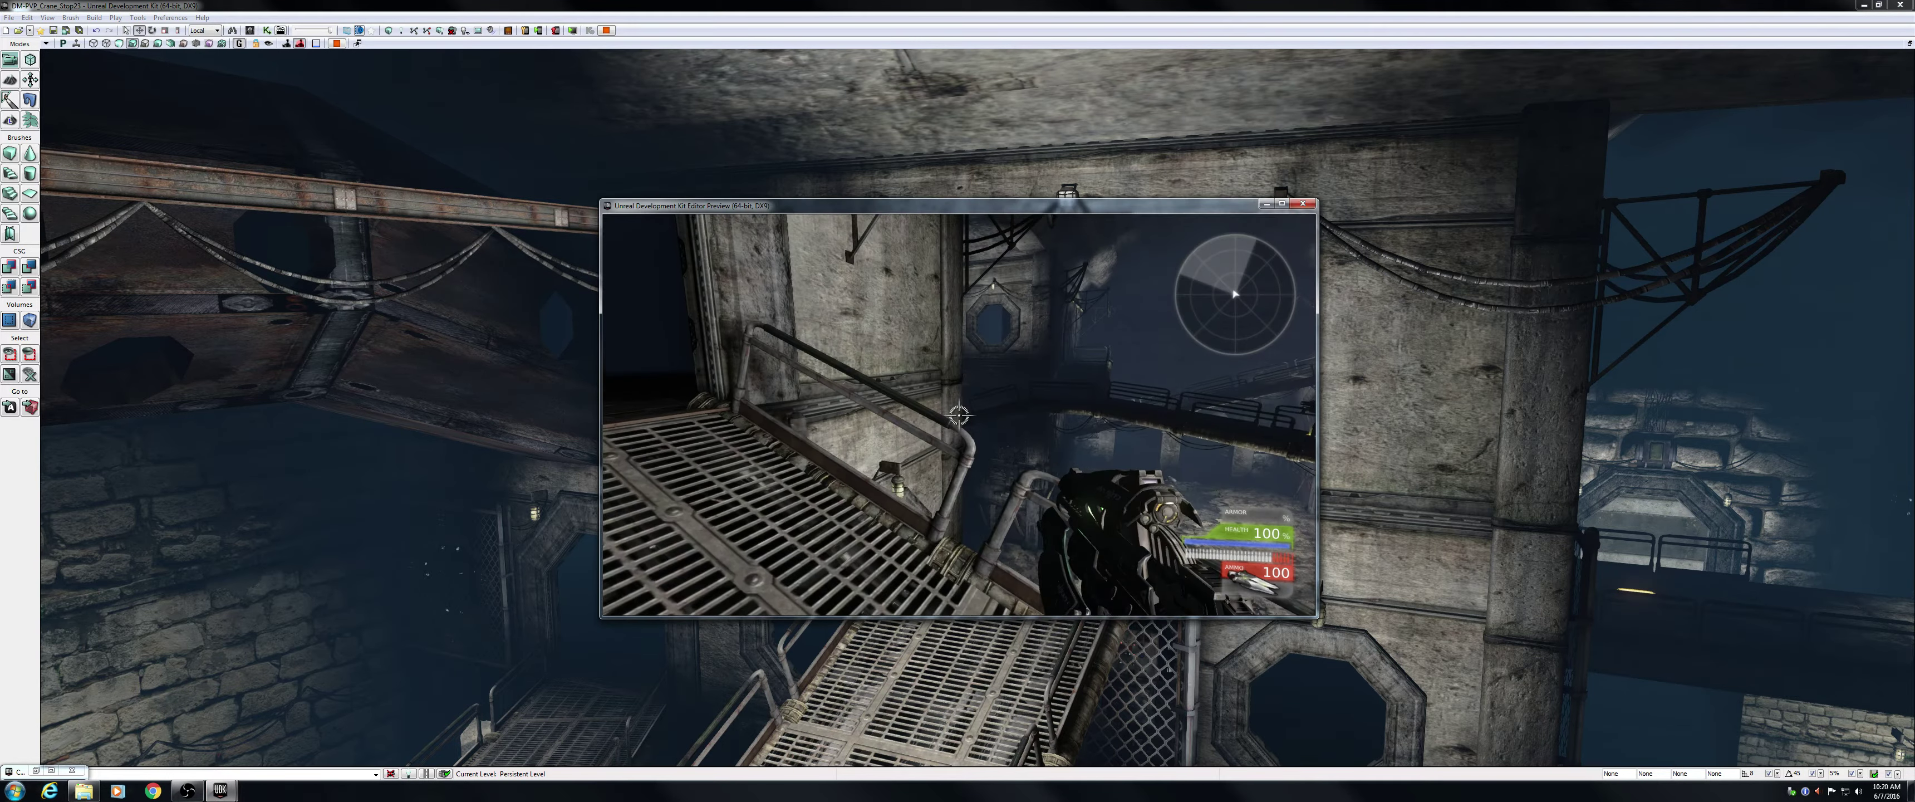
key(w)
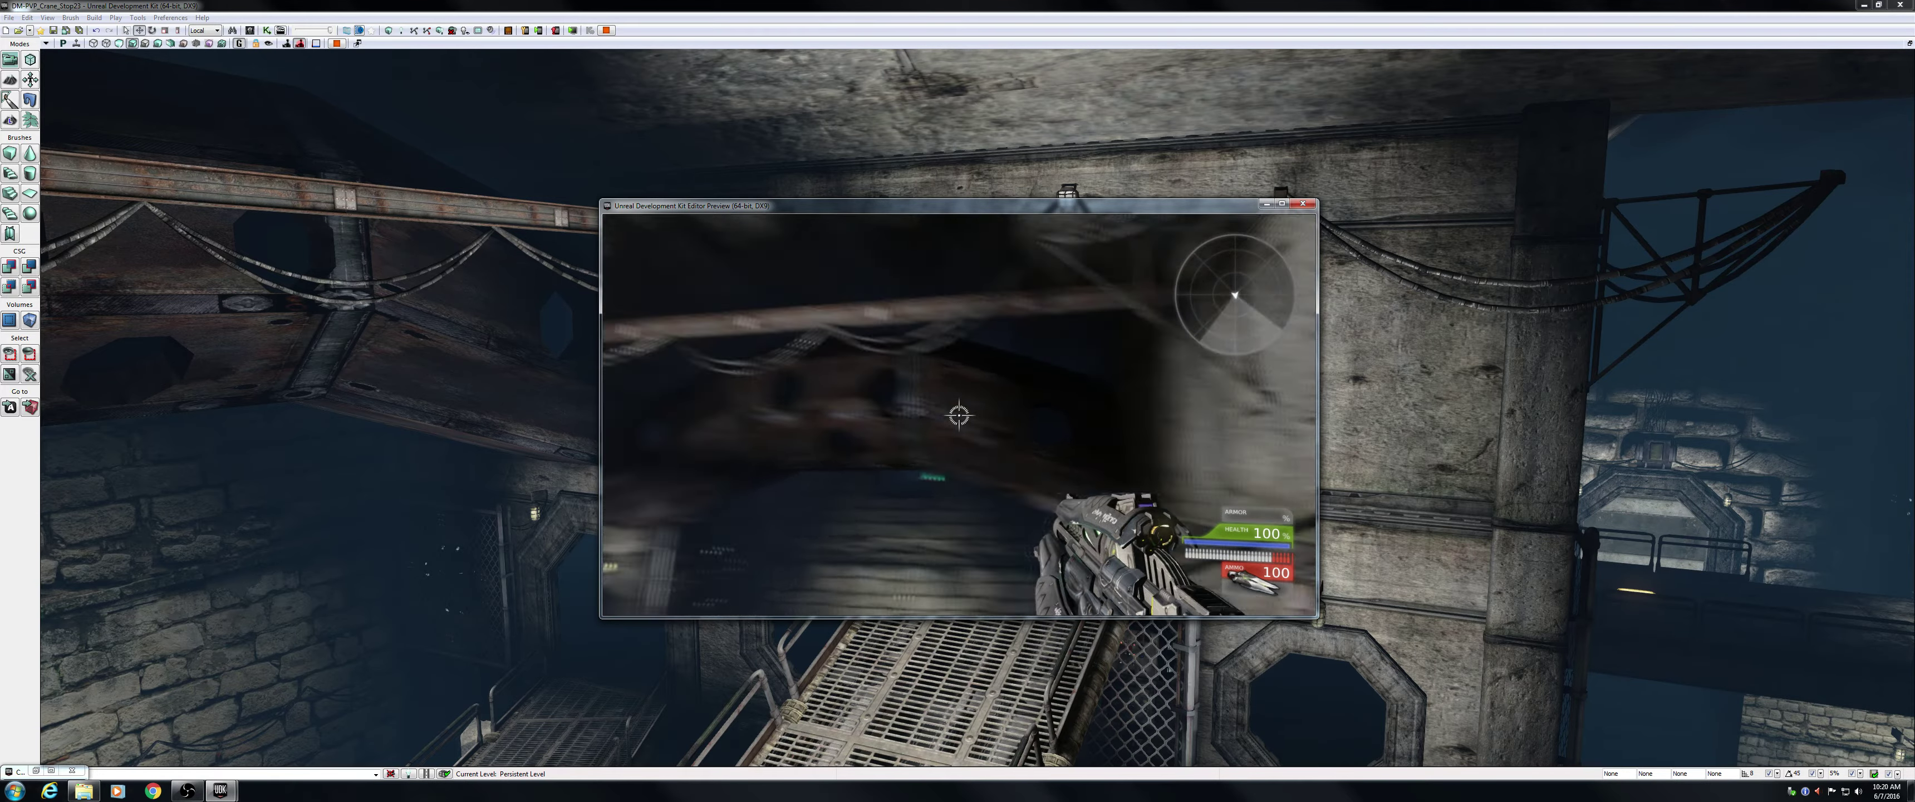
key(w)
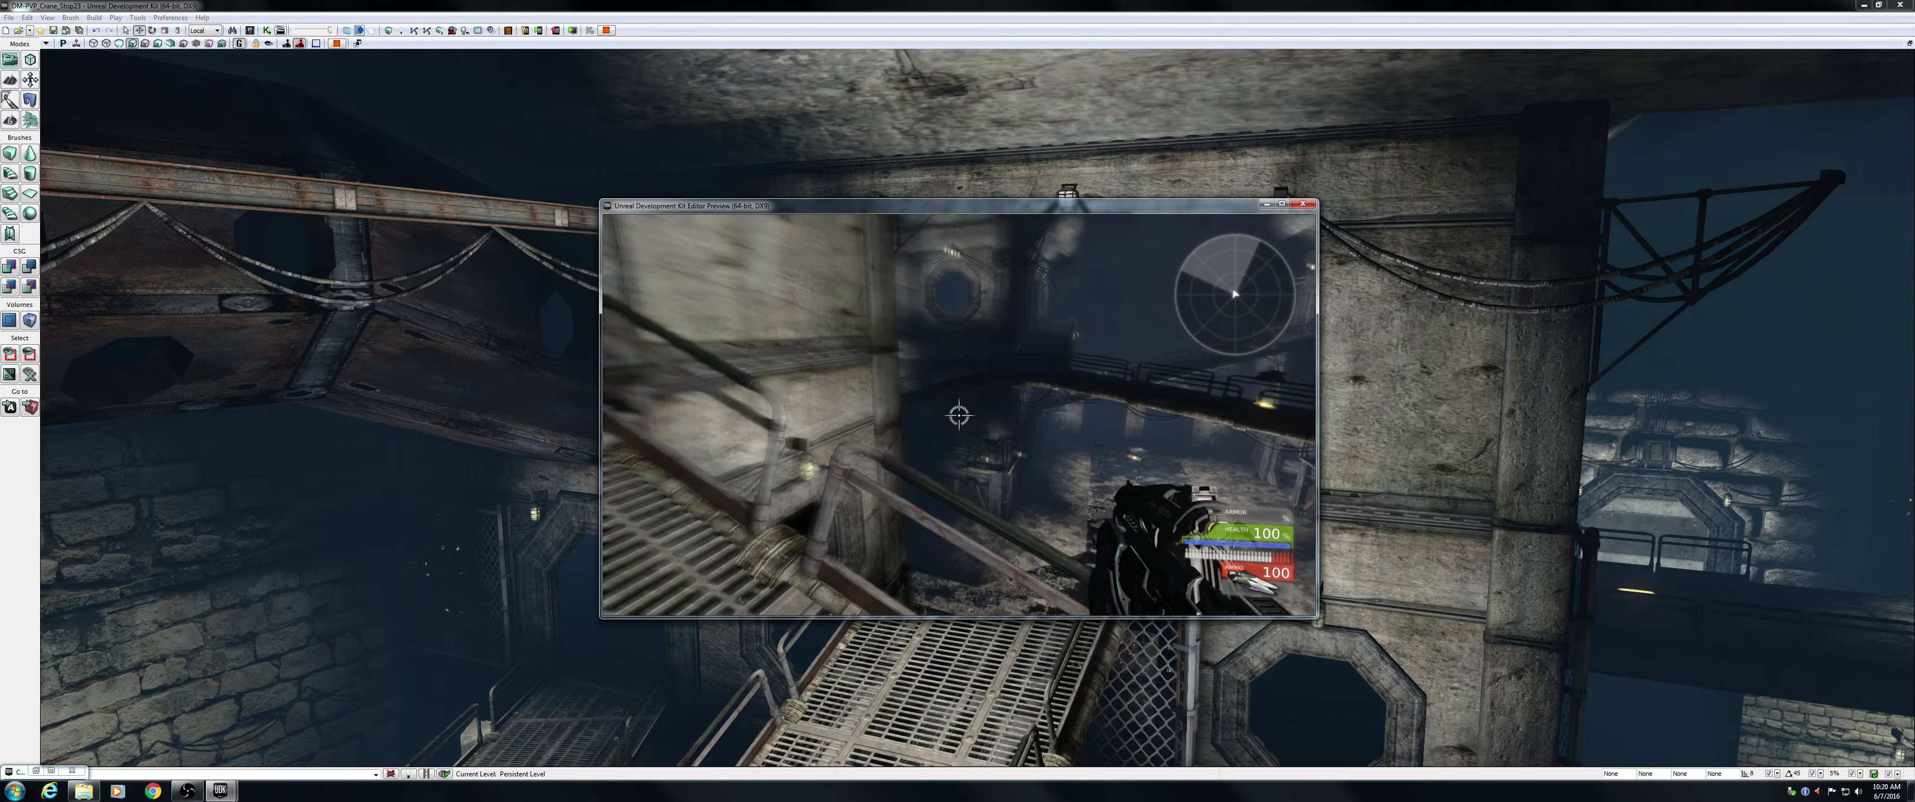
key(w)
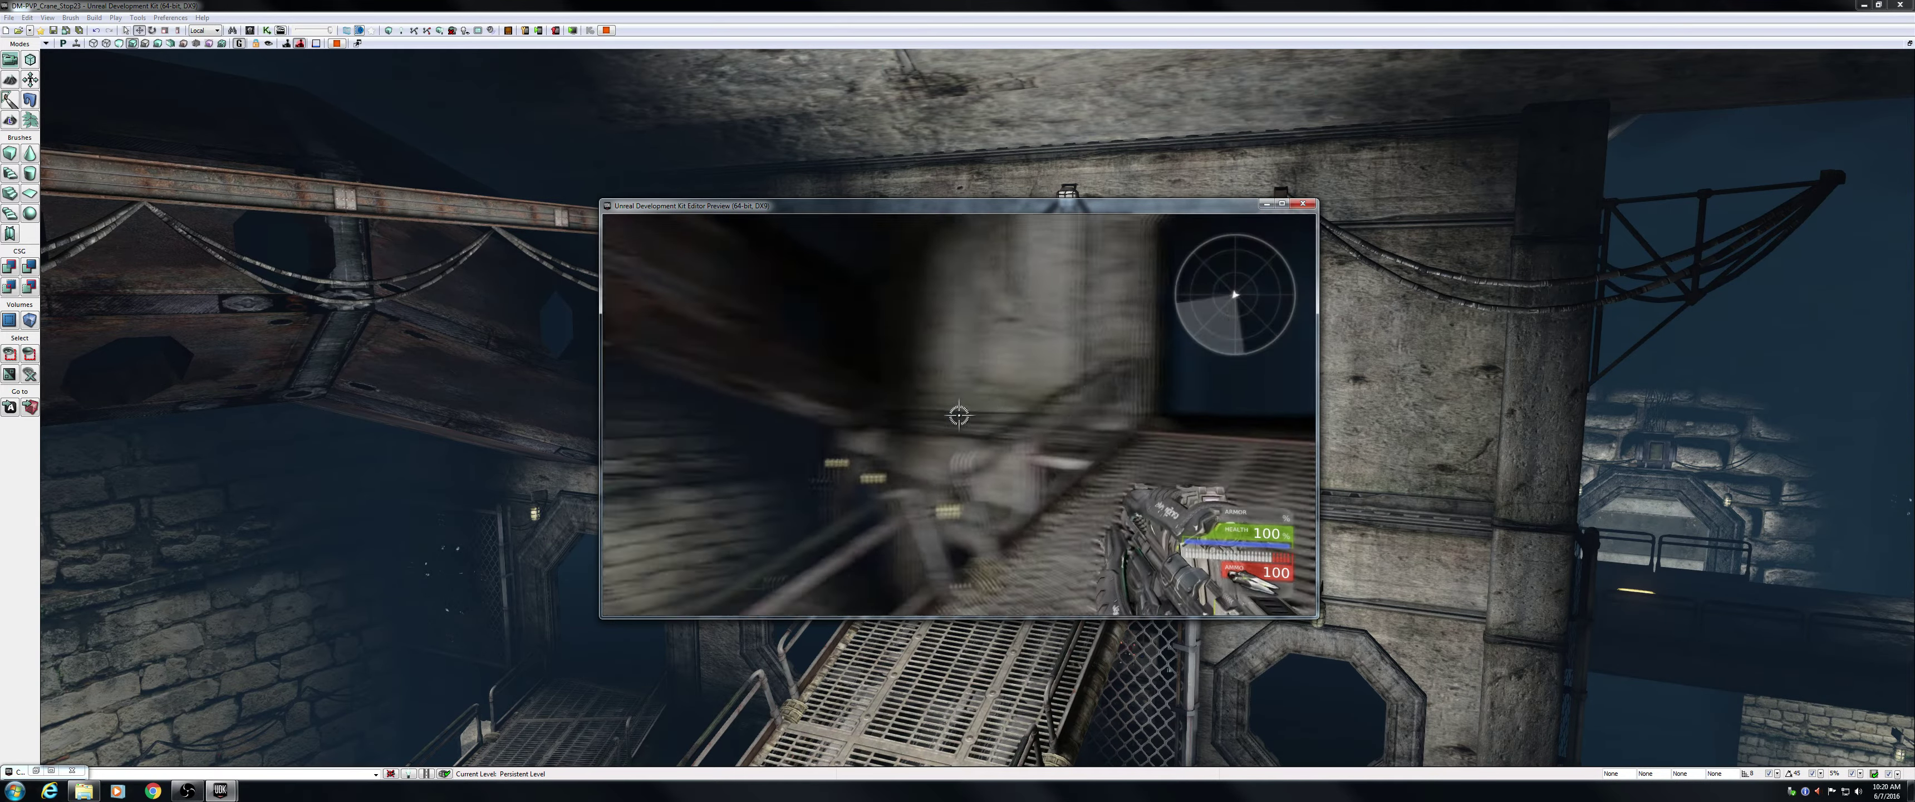
key(w)
key(w)
key(w)
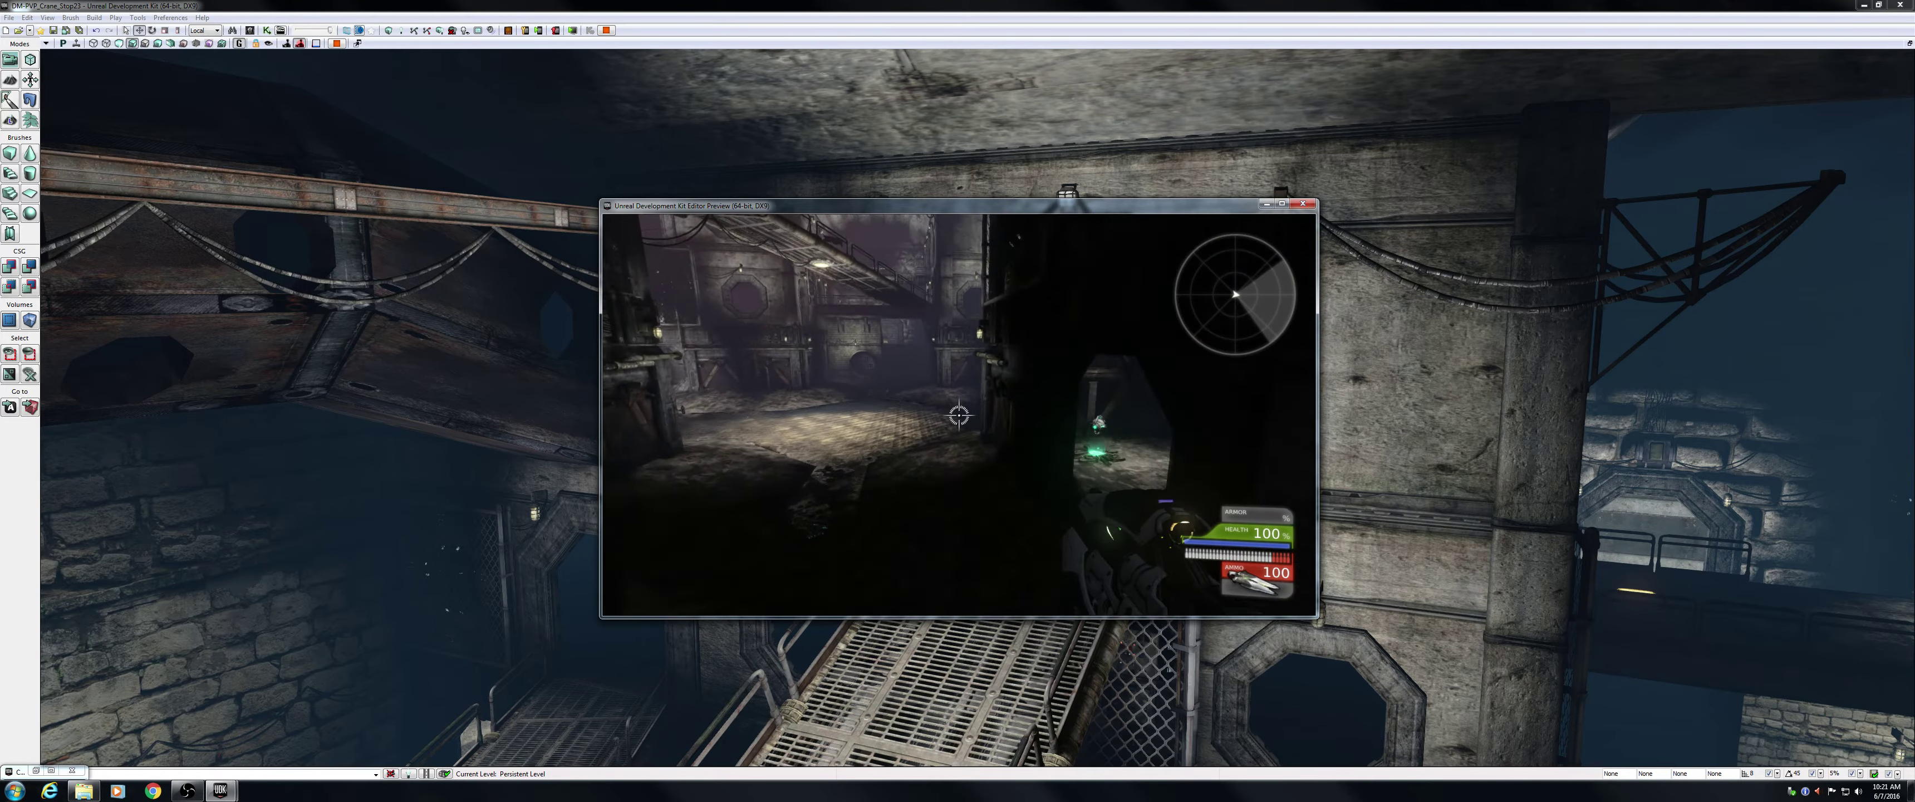
key(Escape)
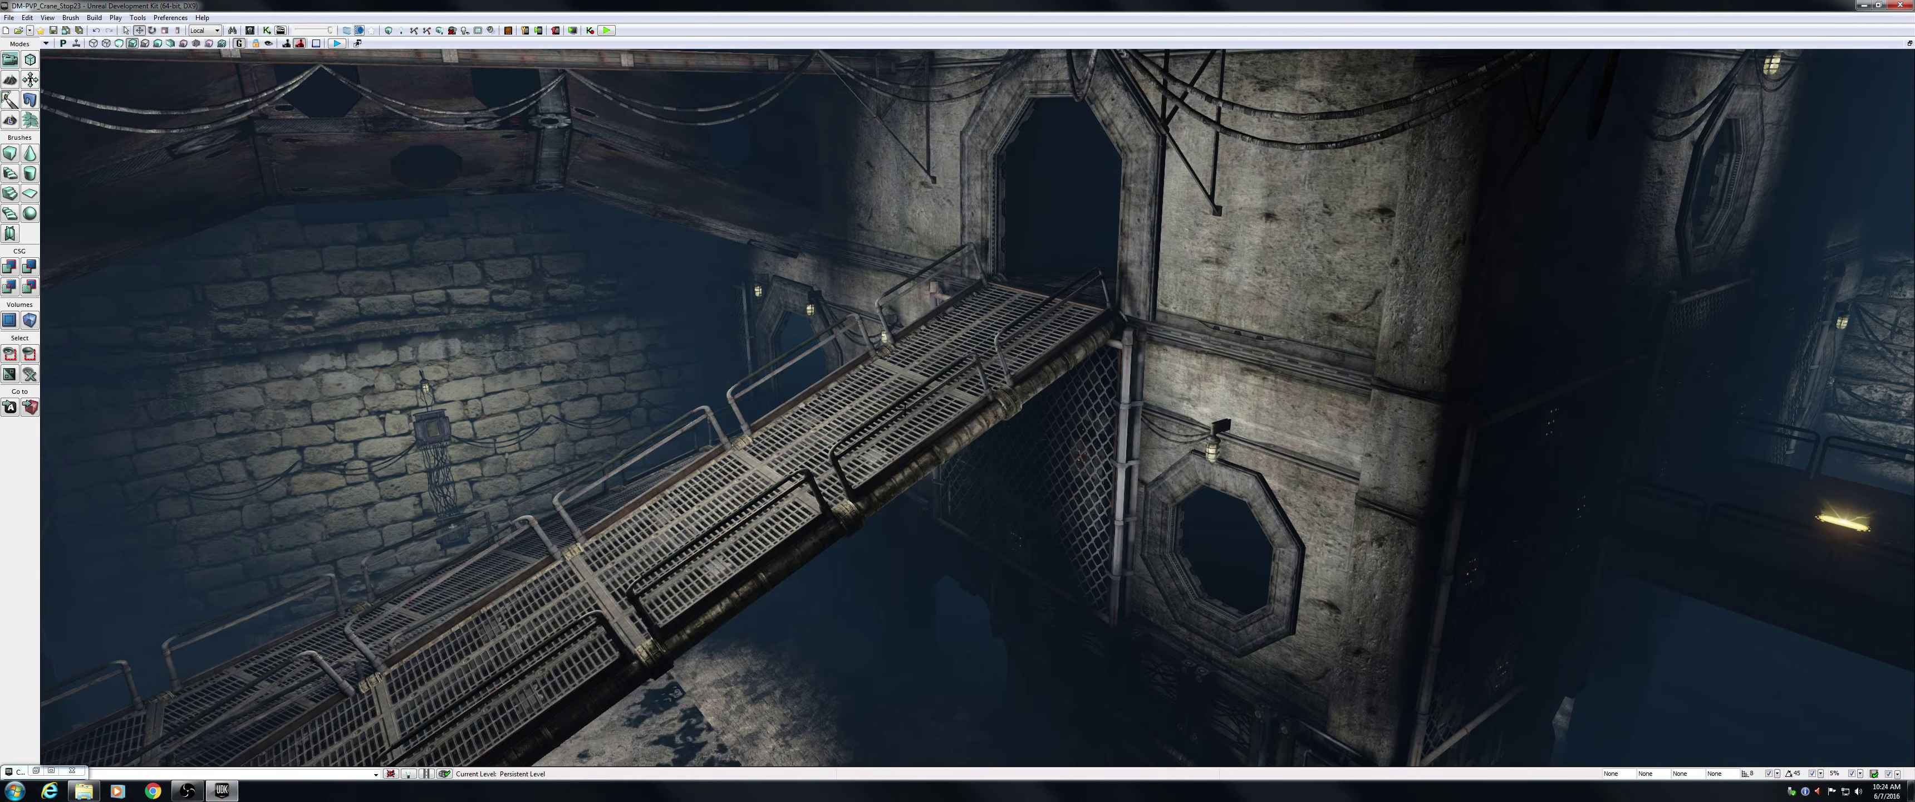
Examine the grated ramp from its upper octagonal doorway down to the doorway with the glowing floor lamp.
right_drag(967, 416, 999, 372)
key(a)
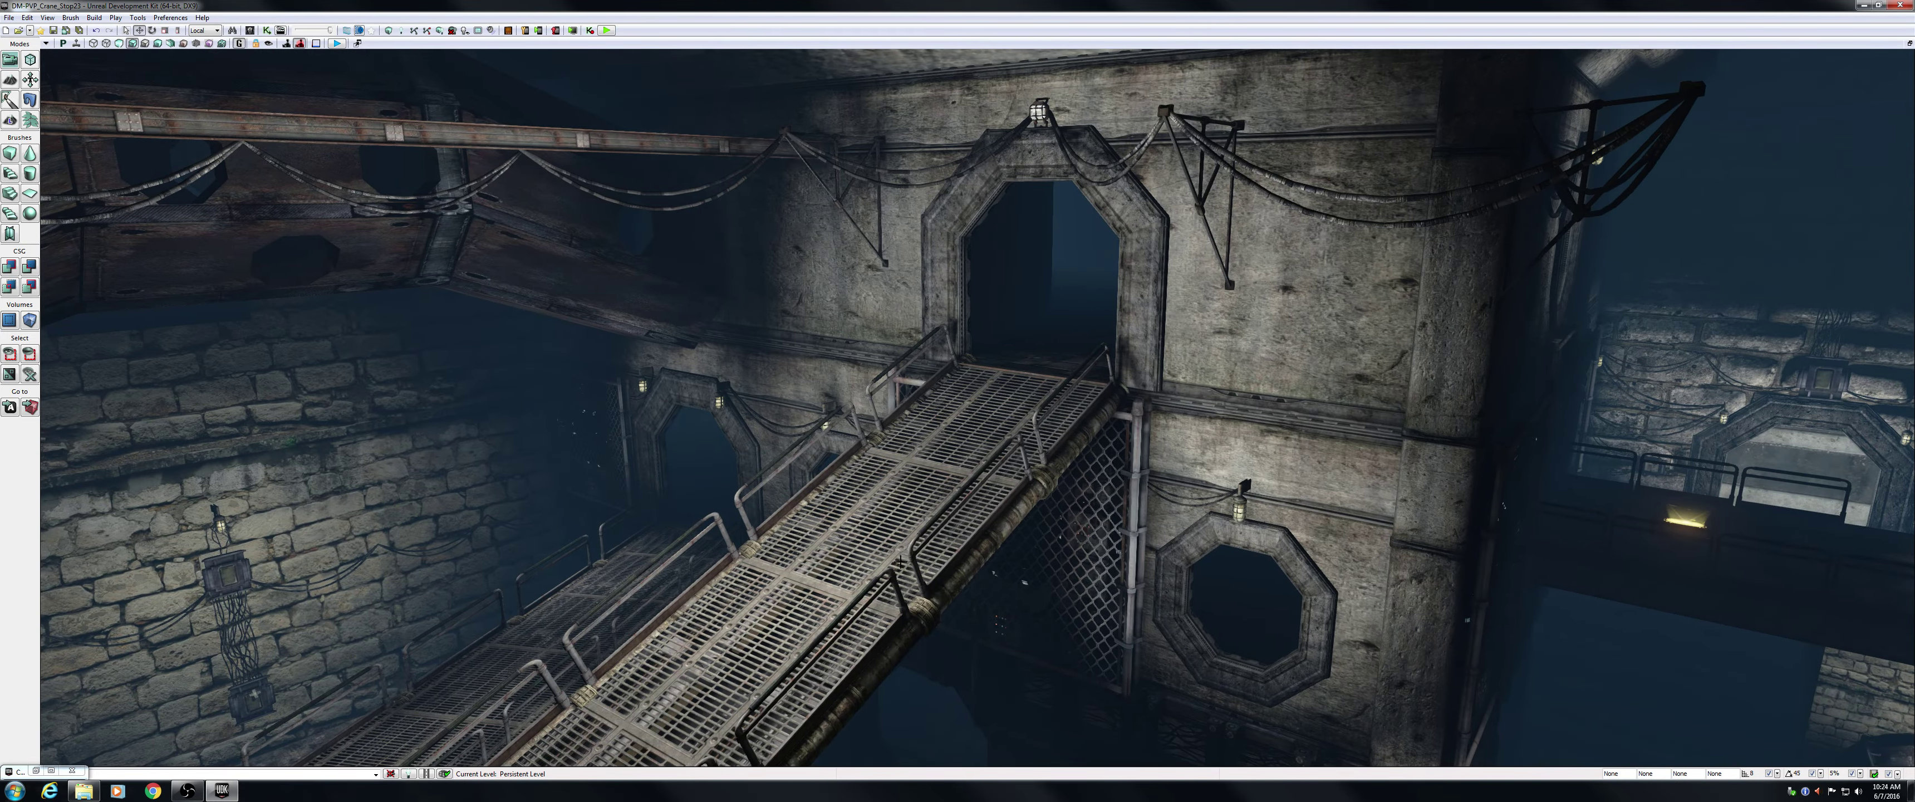
right_drag(977, 408, 215, 437)
key(a)
key(a)
key(d)
key(s)
key(d)
key(s)
key(d)
key(s)
key(d)
key(s)
key(s)
mouse_move(1585, 521)
right_down()
mouse_move(1613, 520)
mouse_move(1585, 520)
right_up()
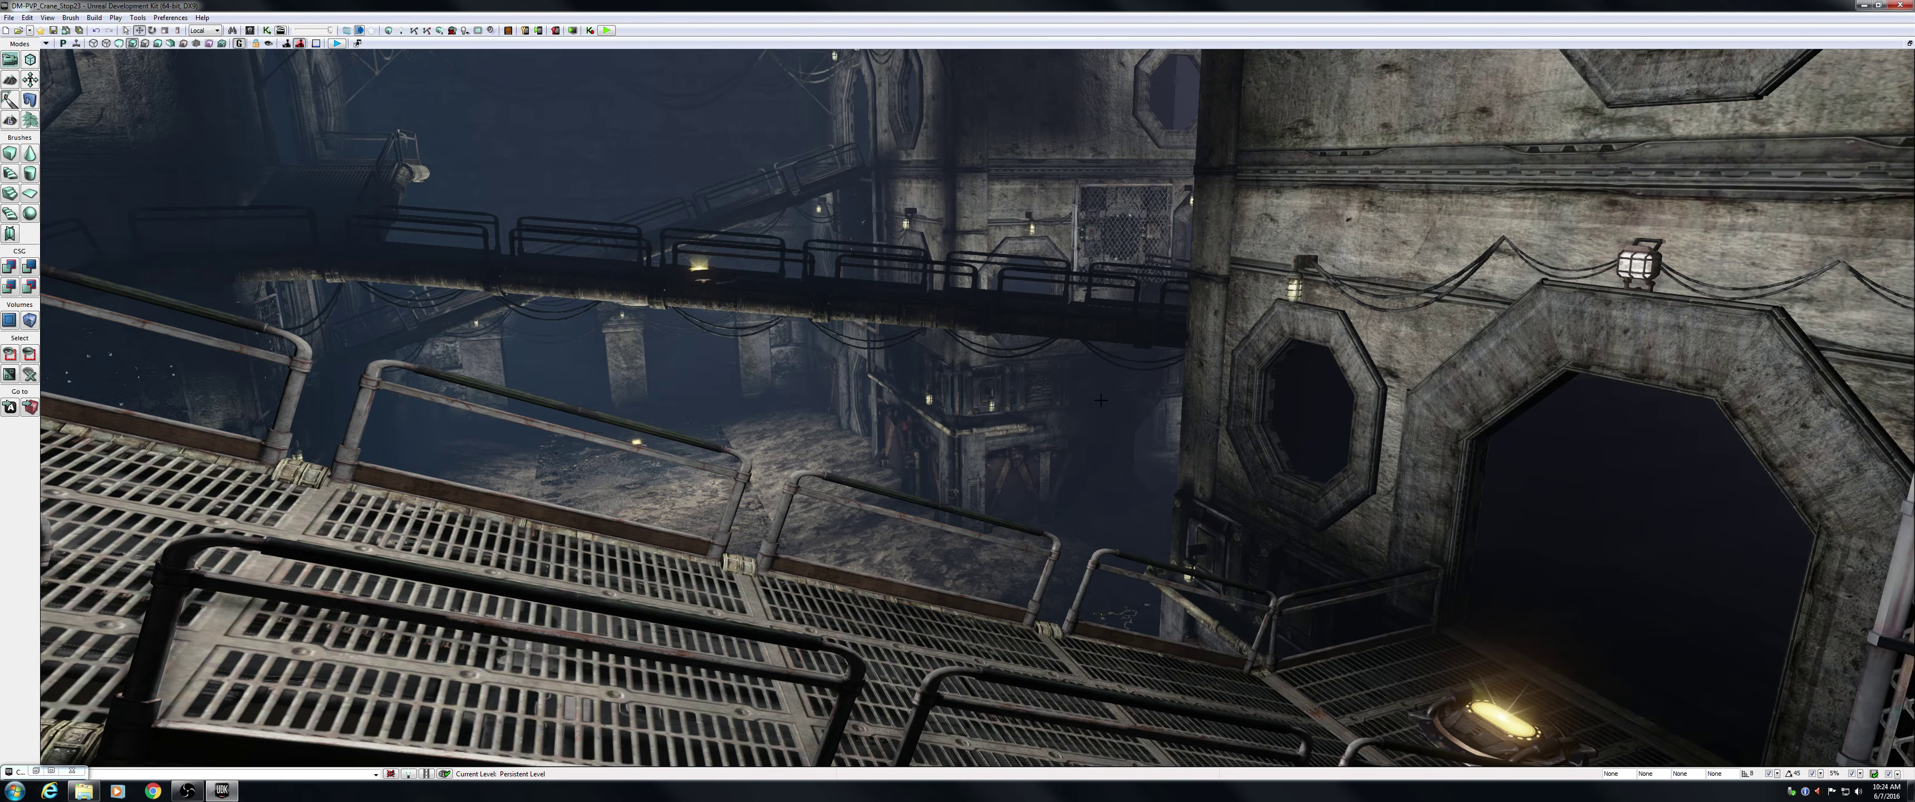
View the open space between the towers from above the ramp, with the crossing bridge and rocky floor below.
key(w)
mouse_move(1210, 332)
right_down()
mouse_move(1167, 337)
mouse_move(1209, 333)
right_up()
right_drag(975, 573, 754, 554)
key(s)
drag(676, 606, 986, 571)
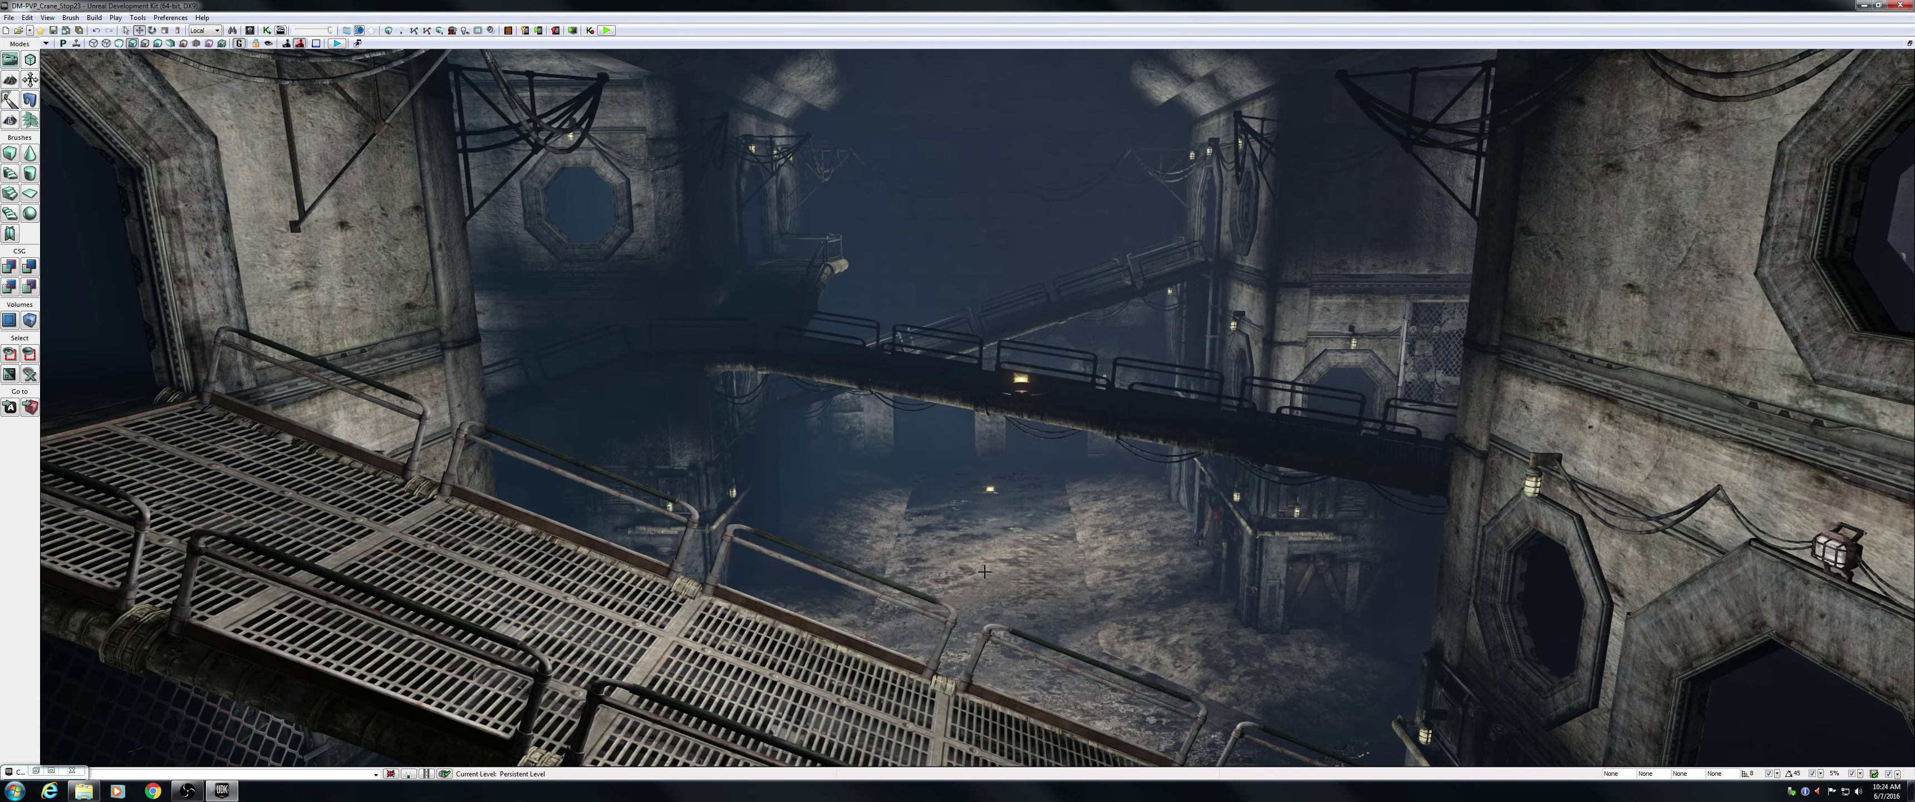